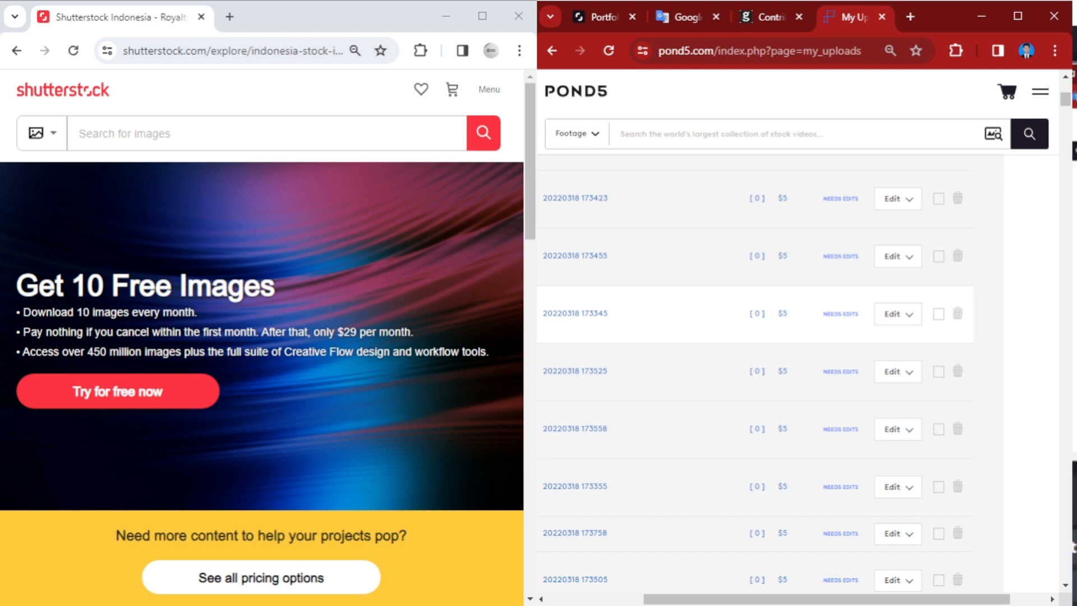
scroll(798, 374, left, 4)
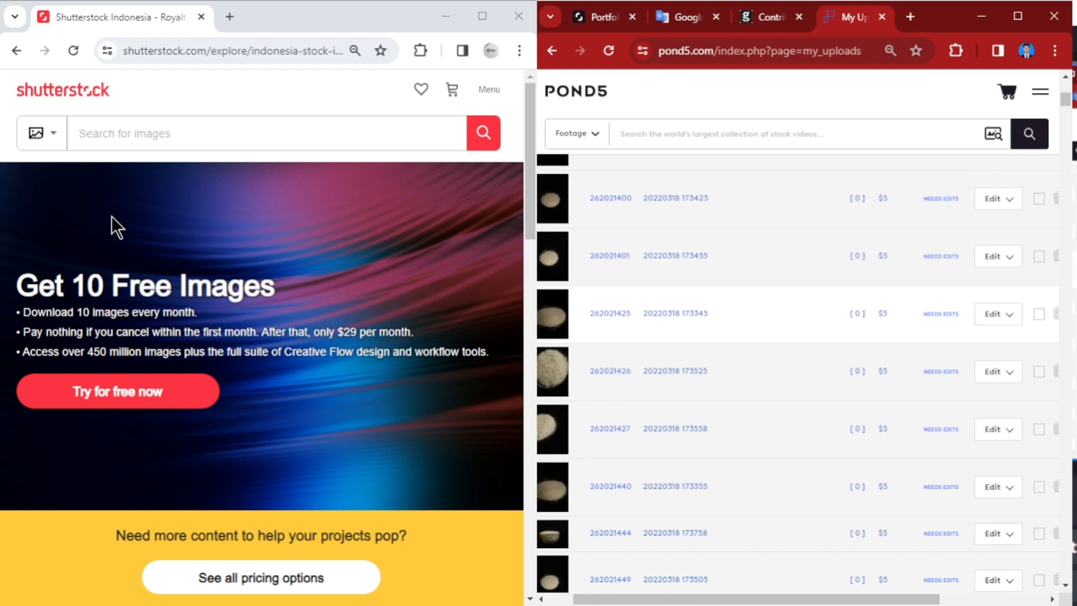
click(349, 182)
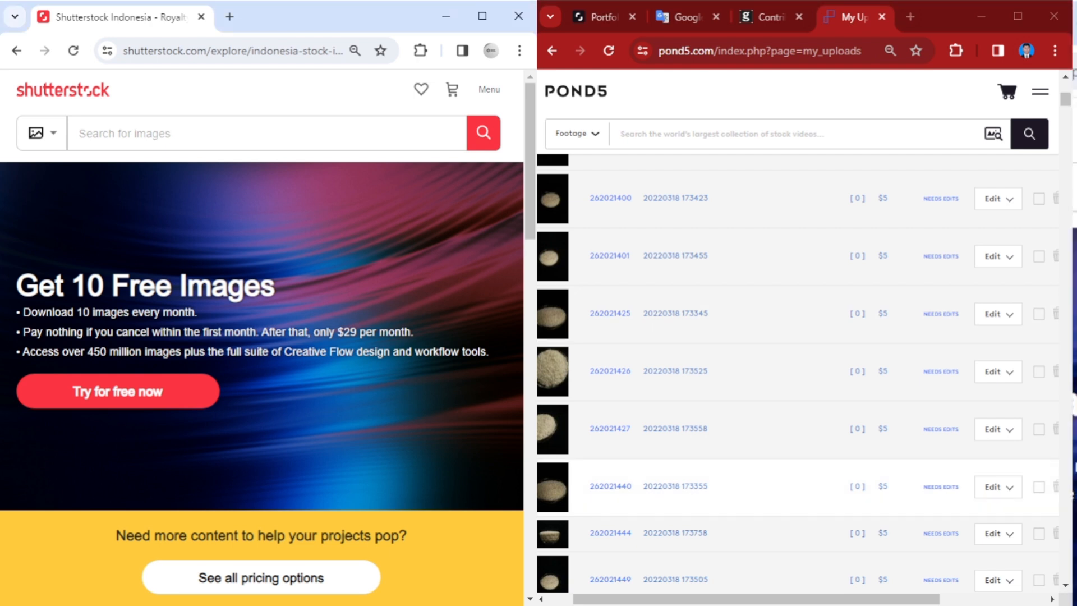
mouse_move(984, 372)
scroll(984, 372, right, 3)
scroll(984, 372, left, 2)
scroll(984, 372, left, 2)
scroll(984, 372, up, 3)
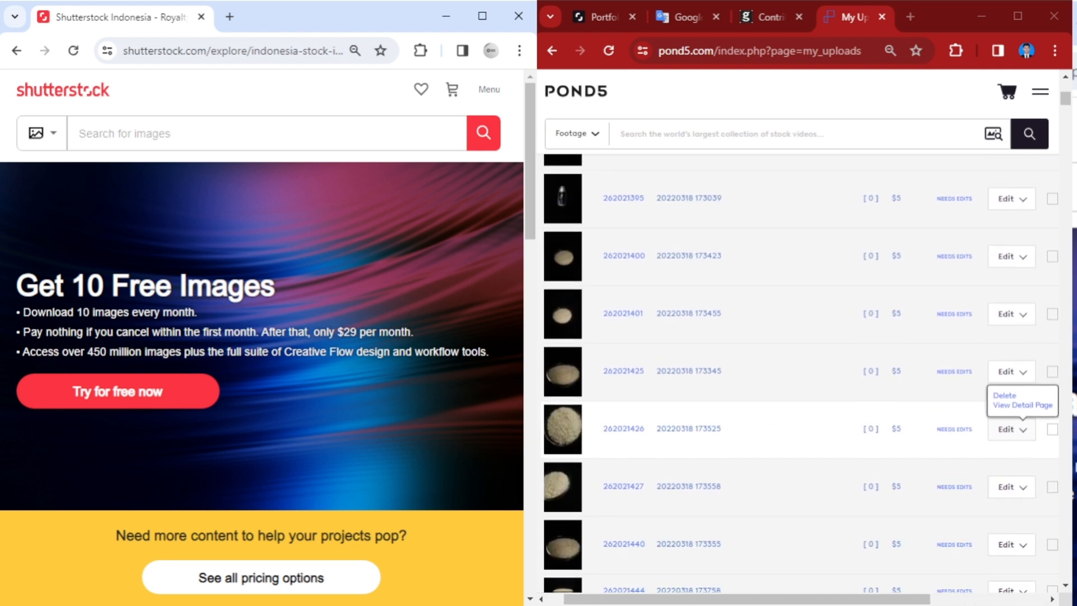
click(984, 372)
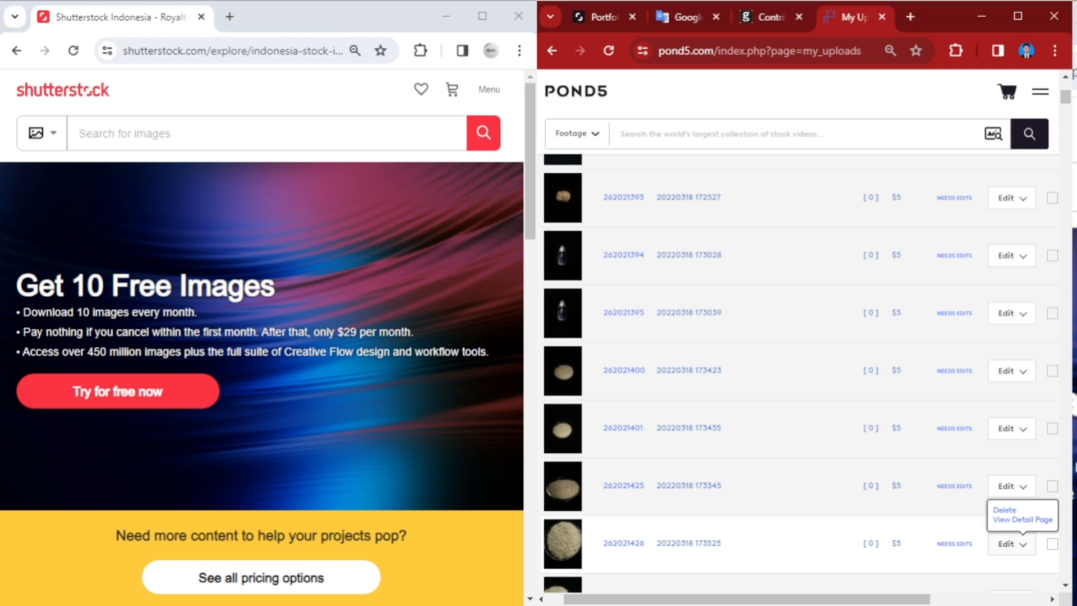
click(1053, 371)
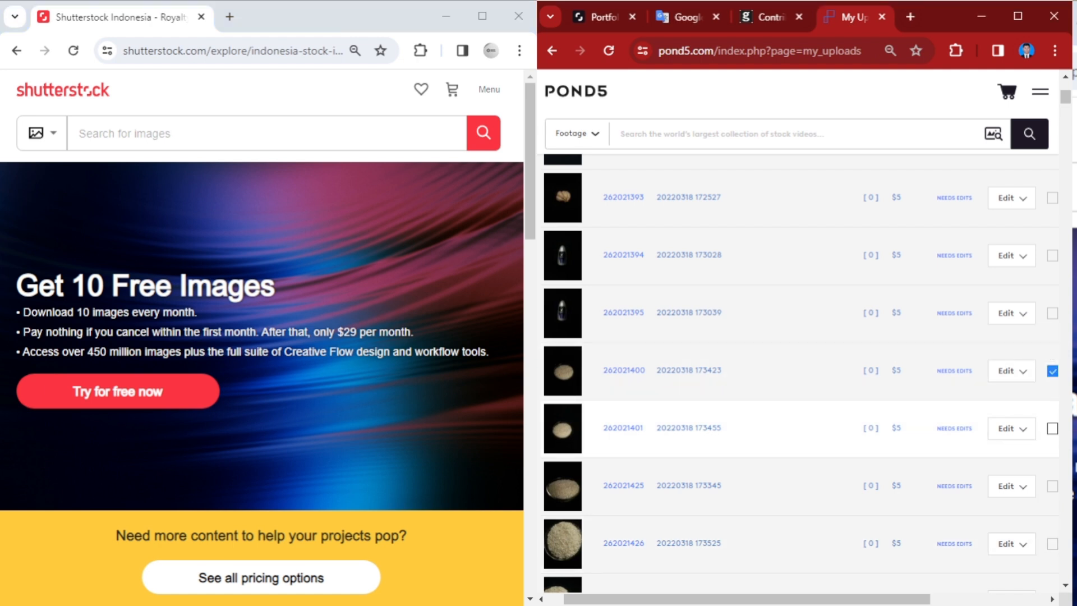
click(1053, 428)
scroll(1052, 429, down, 1)
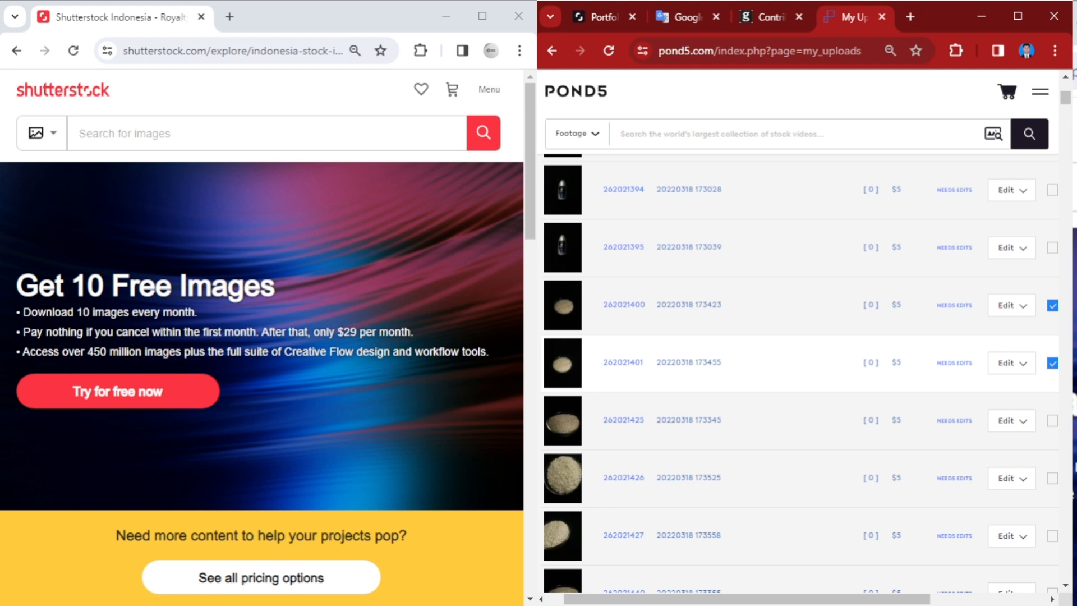
scroll(800, 374, down, 2)
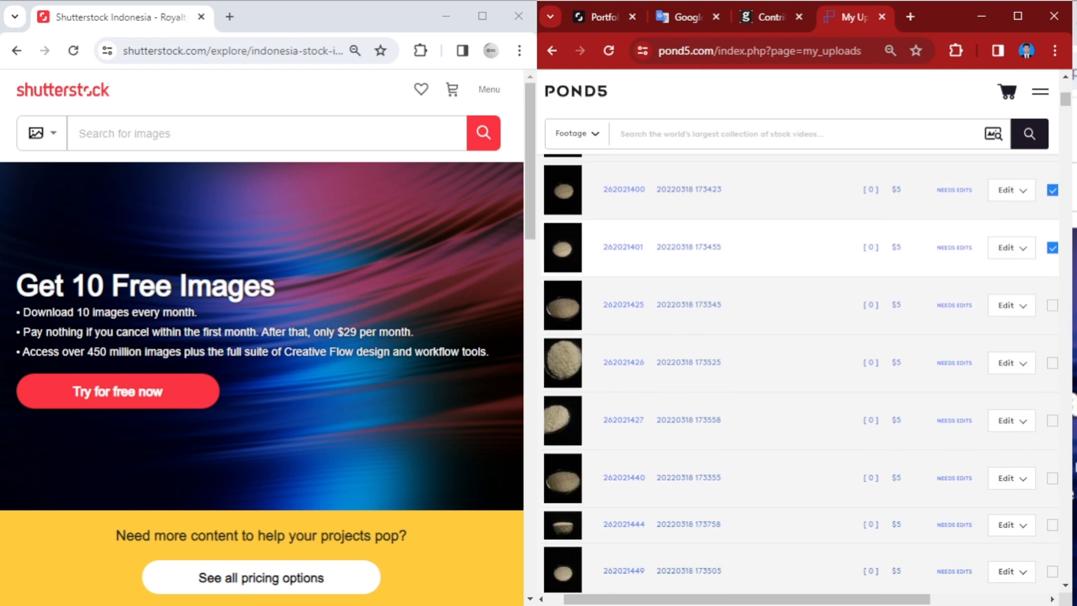
click(1053, 305)
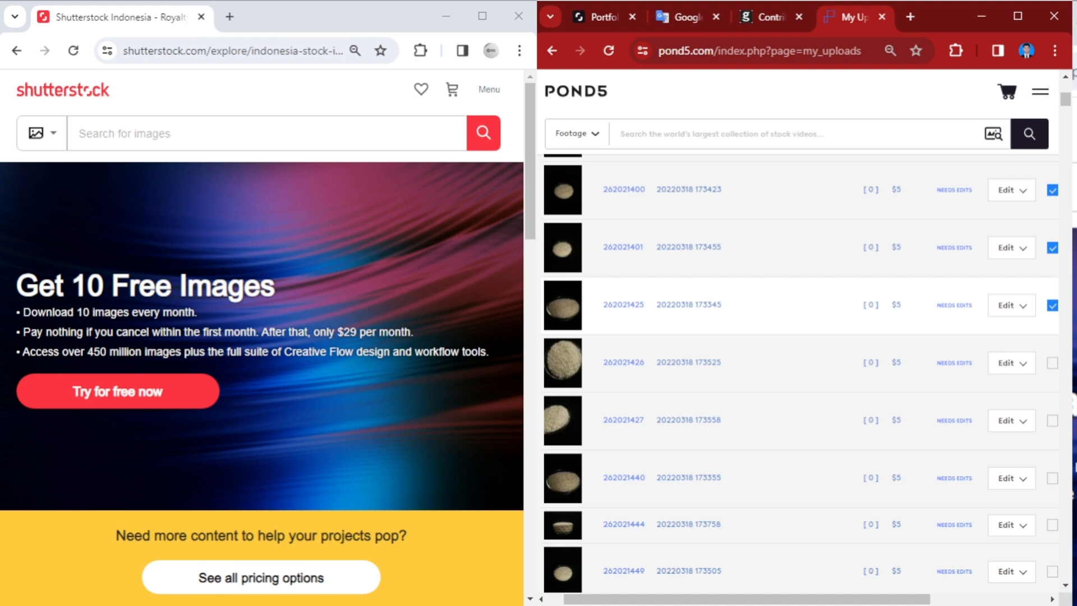
click(1052, 363)
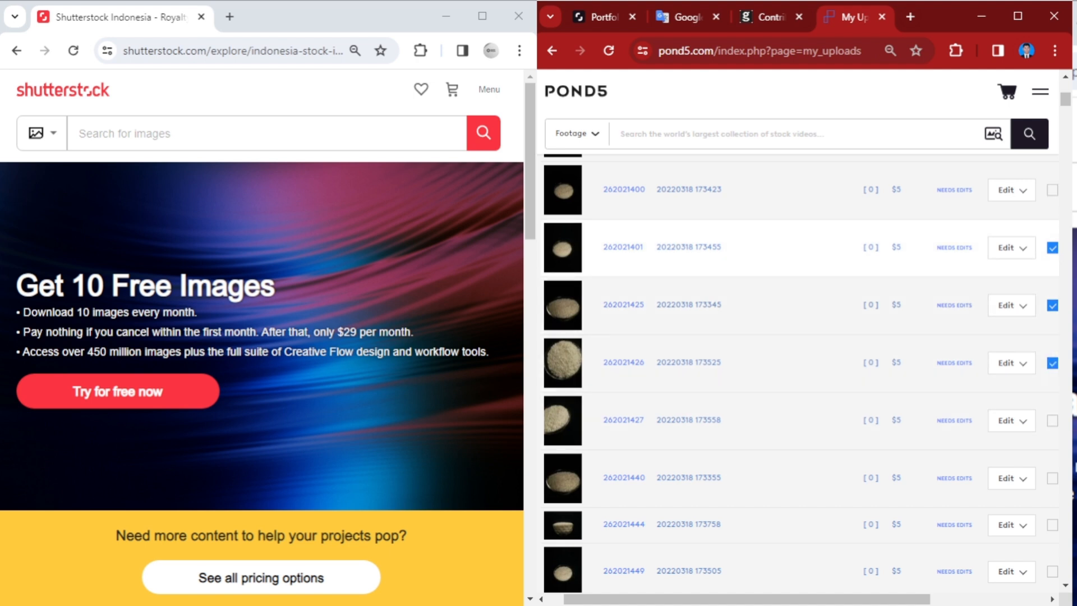
click(1053, 190)
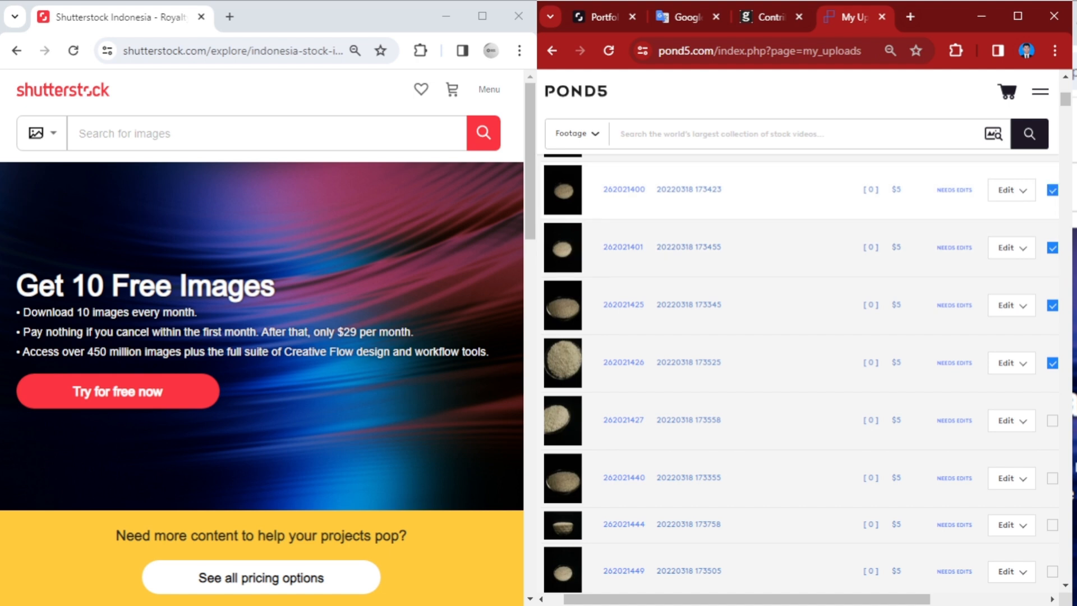
click(1053, 421)
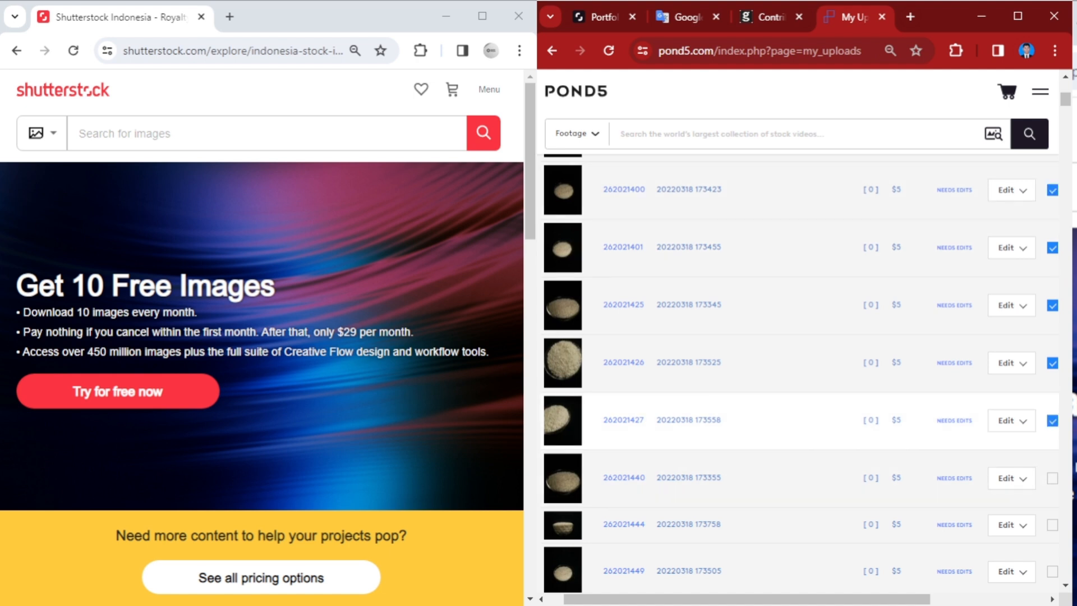
click(1052, 478)
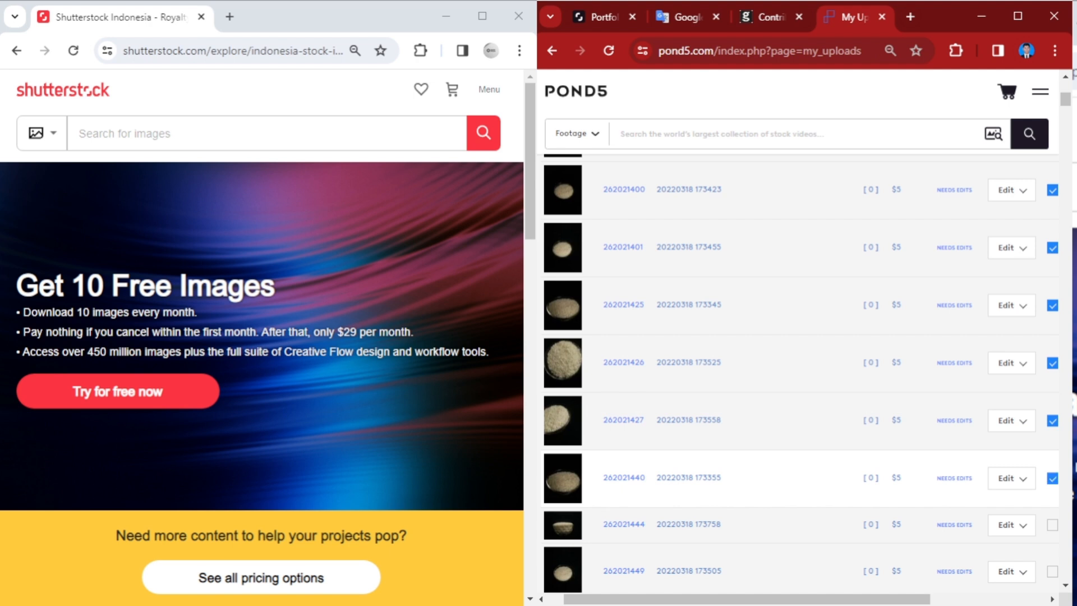
click(1052, 525)
scroll(1052, 524, down, 2)
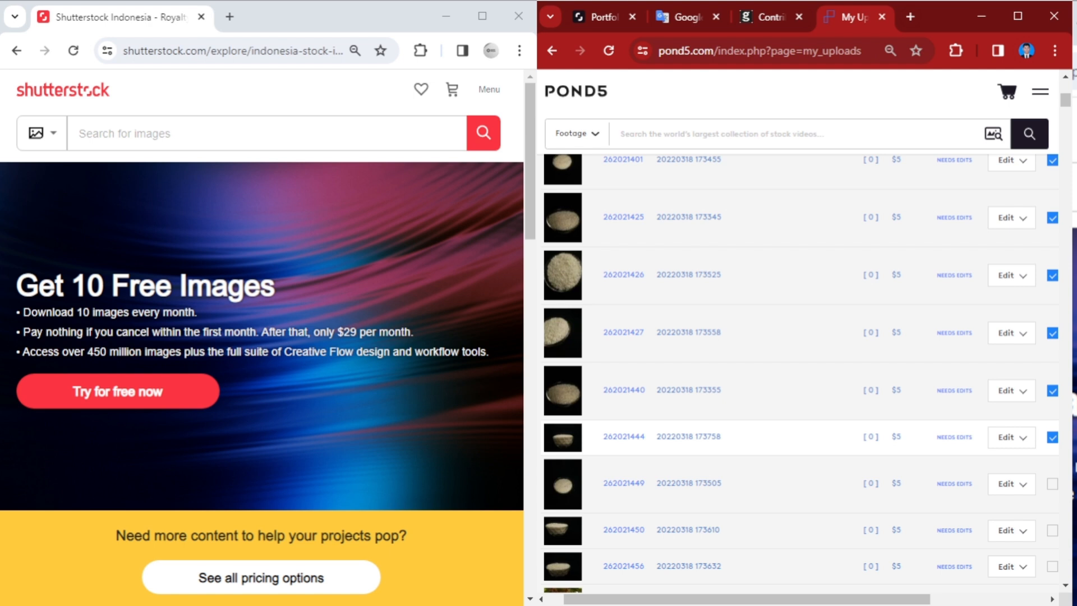
scroll(1053, 437, down, 3)
click(1052, 233)
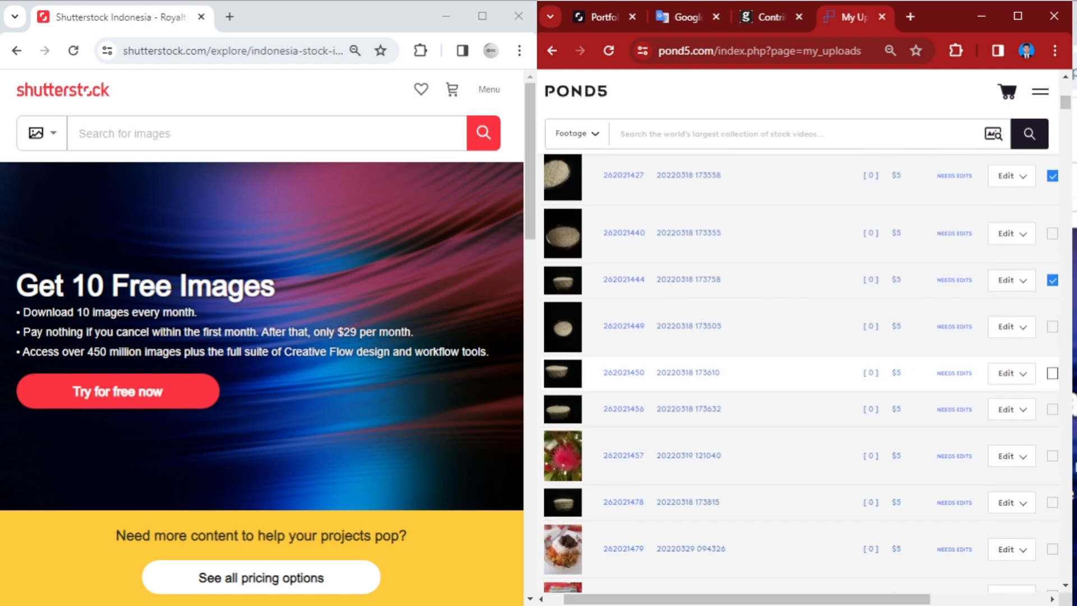
click(1053, 326)
click(1053, 374)
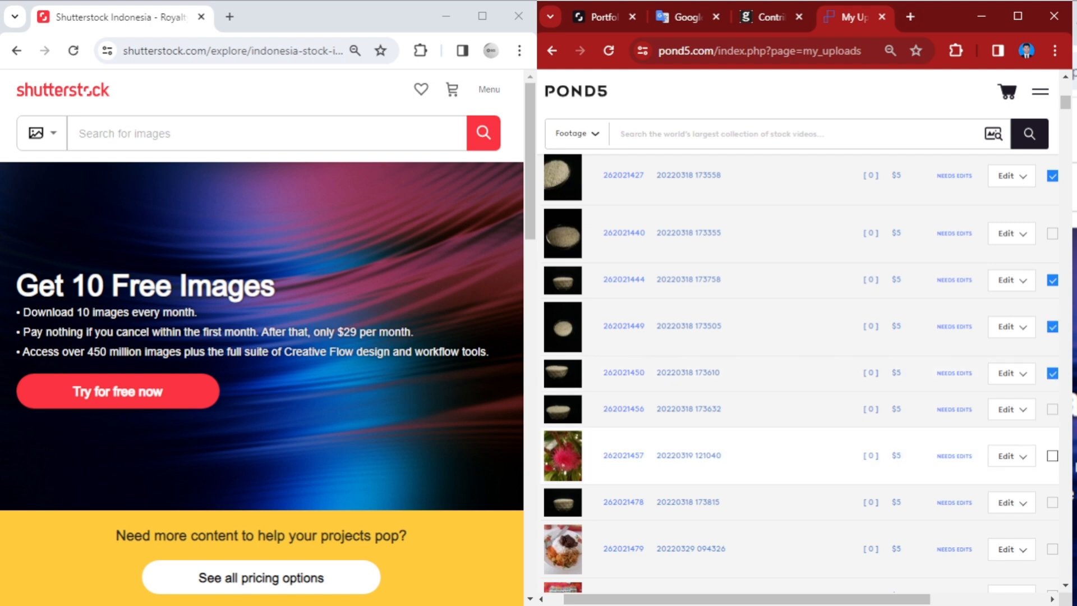
click(1052, 233)
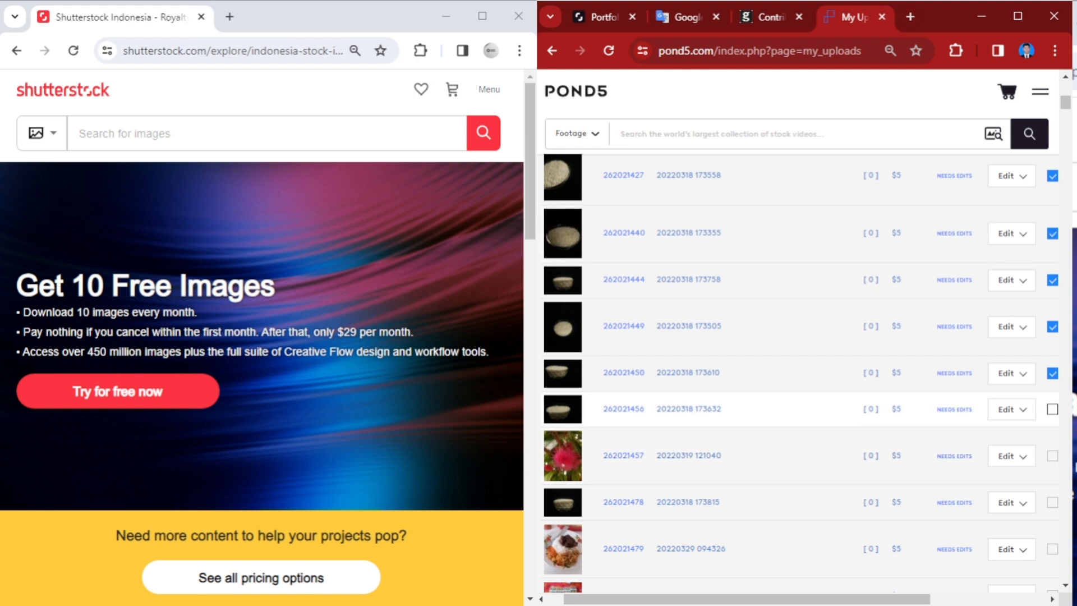
scroll(801, 370, up, 5)
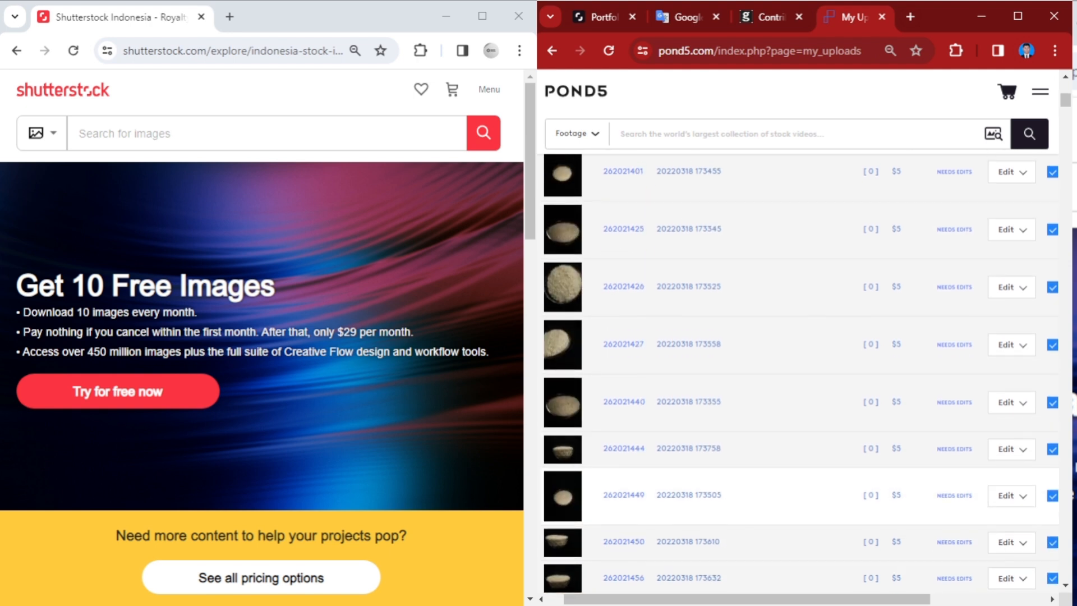
scroll(801, 370, down, 3)
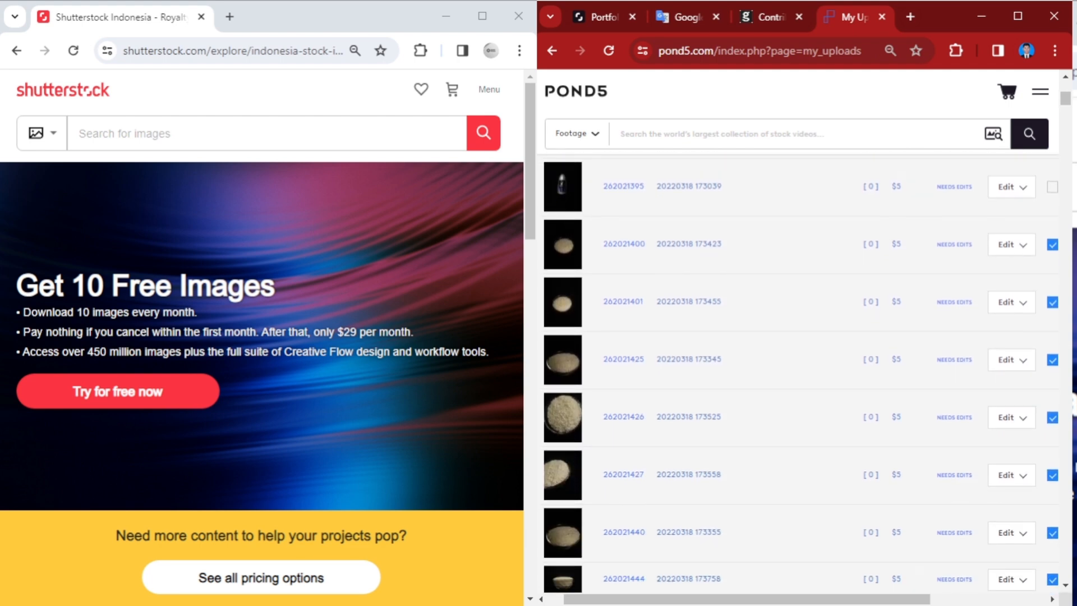
- Execute the Batch Edit Images action on the selected rice photos to open their File Information form
scroll(801, 370, down, 10)
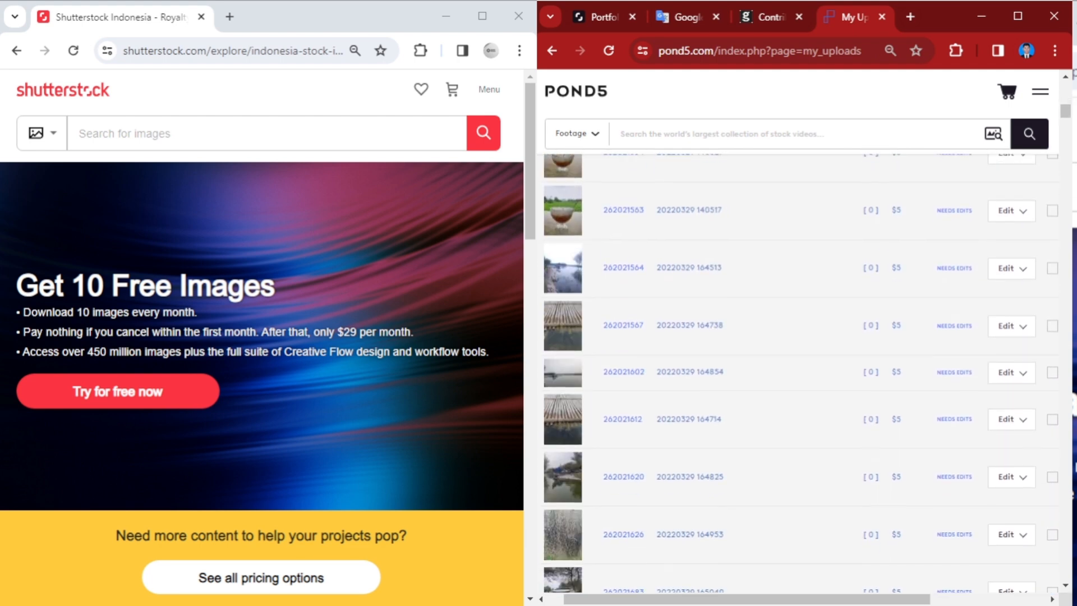
scroll(801, 370, down, 10)
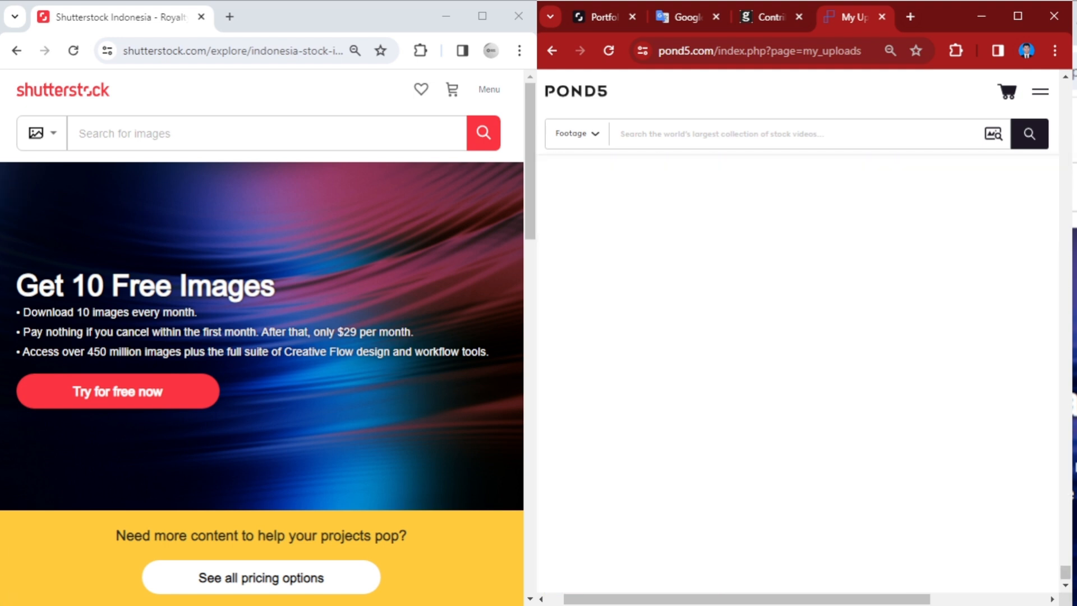
scroll(801, 370, left, 1)
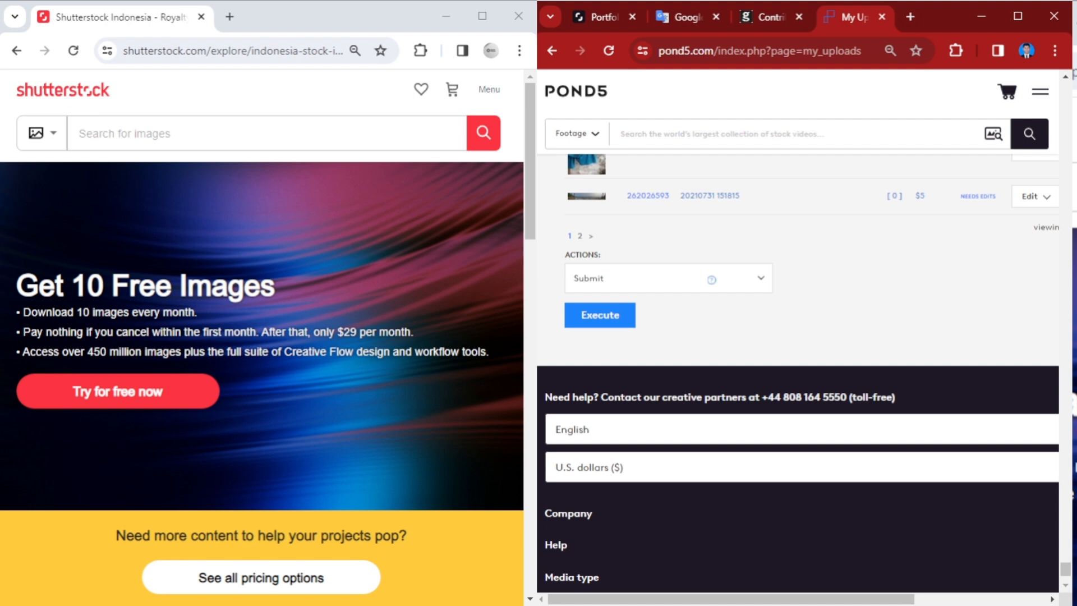
click(669, 278)
scroll(620, 357, down, 1)
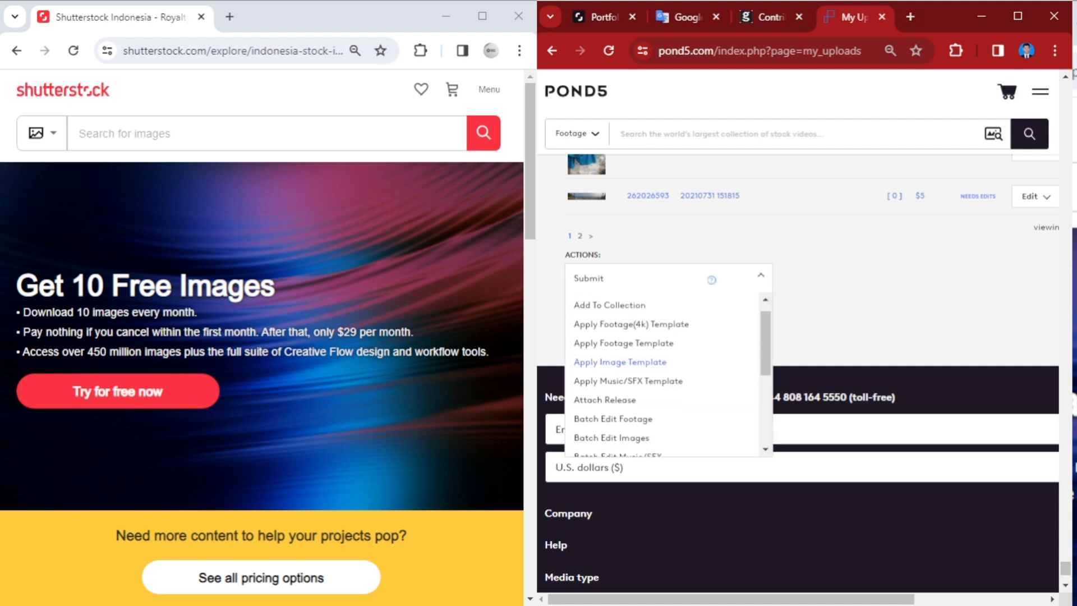
scroll(620, 358, down, 2)
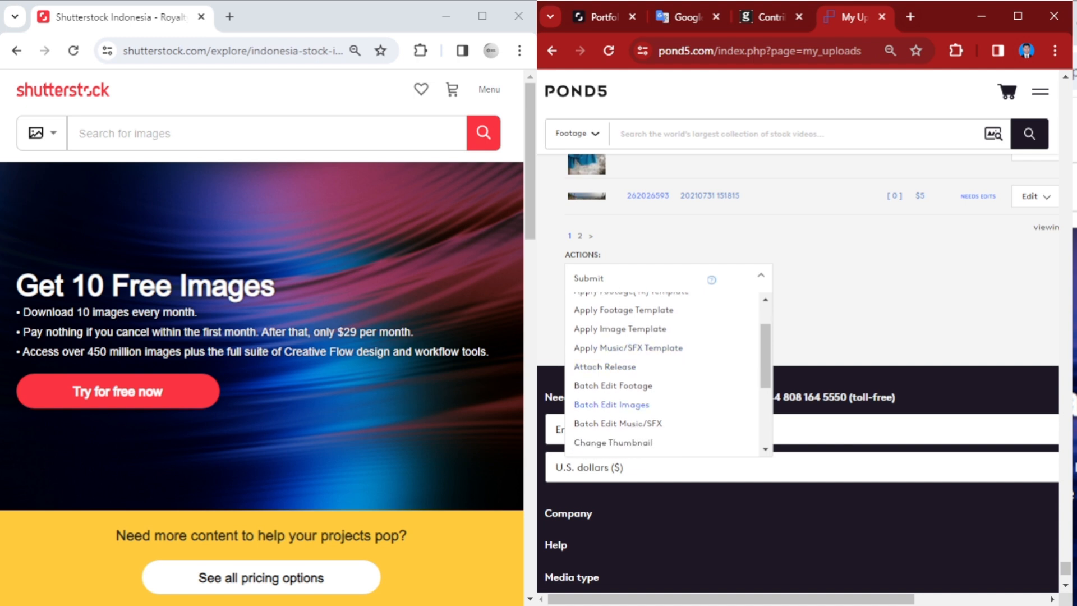
click(612, 405)
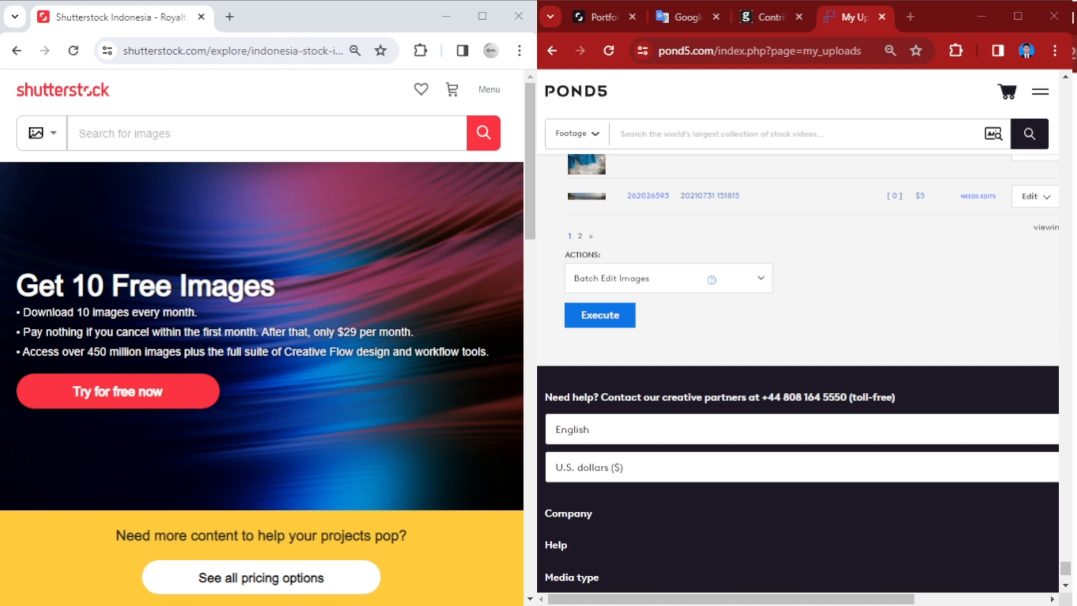
key(alt+Tab)
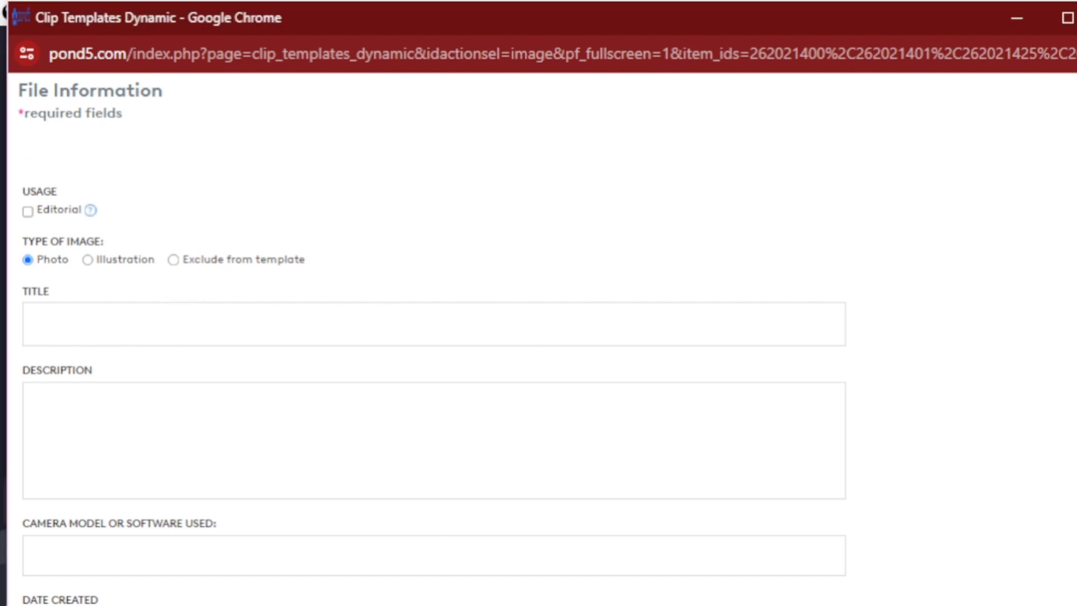
- Open the Google translator in a new tab beside Shutterstock by searching for "translate"
key(alt+Tab)
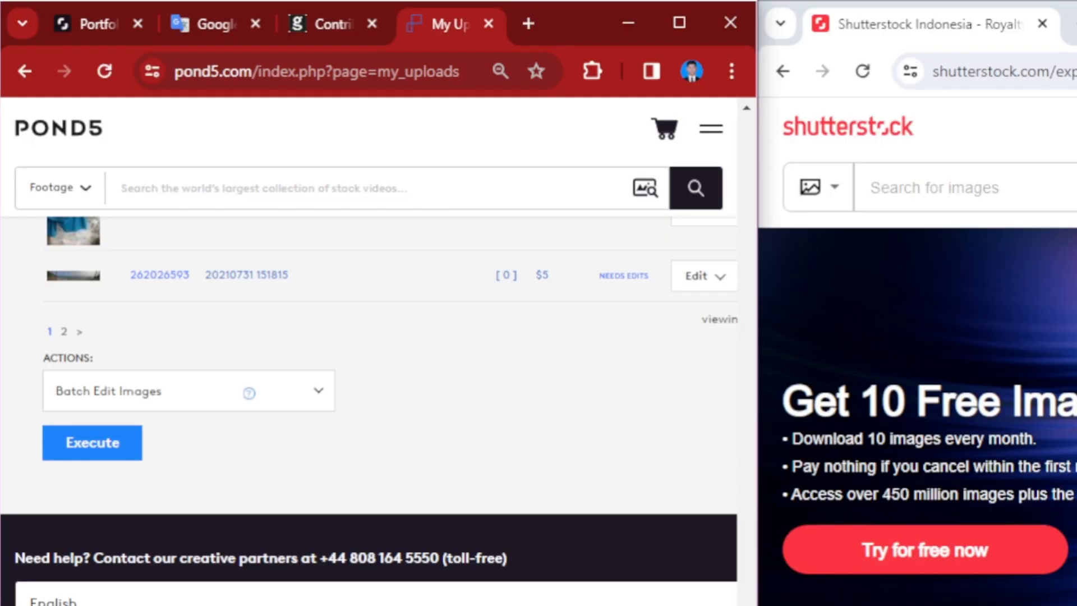
key(ctrl+t)
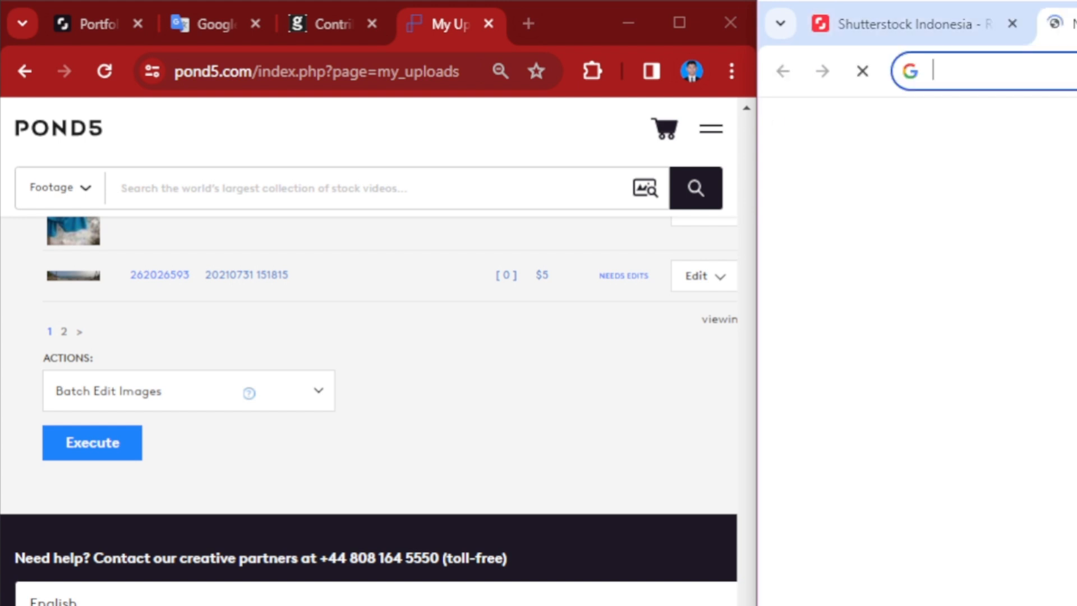
text(tma)
key(Return)
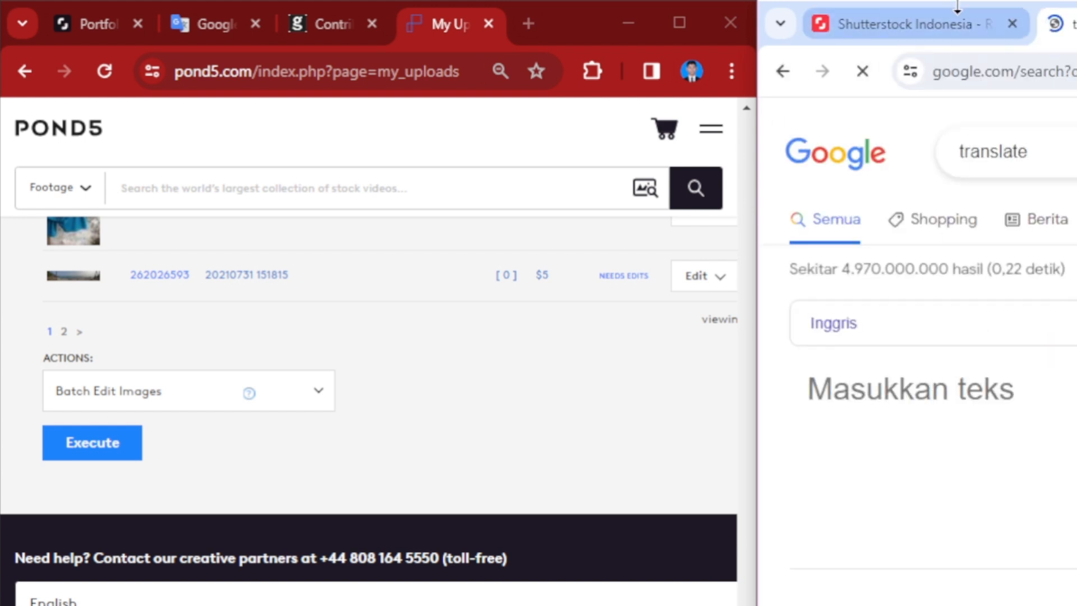
click(957, 27)
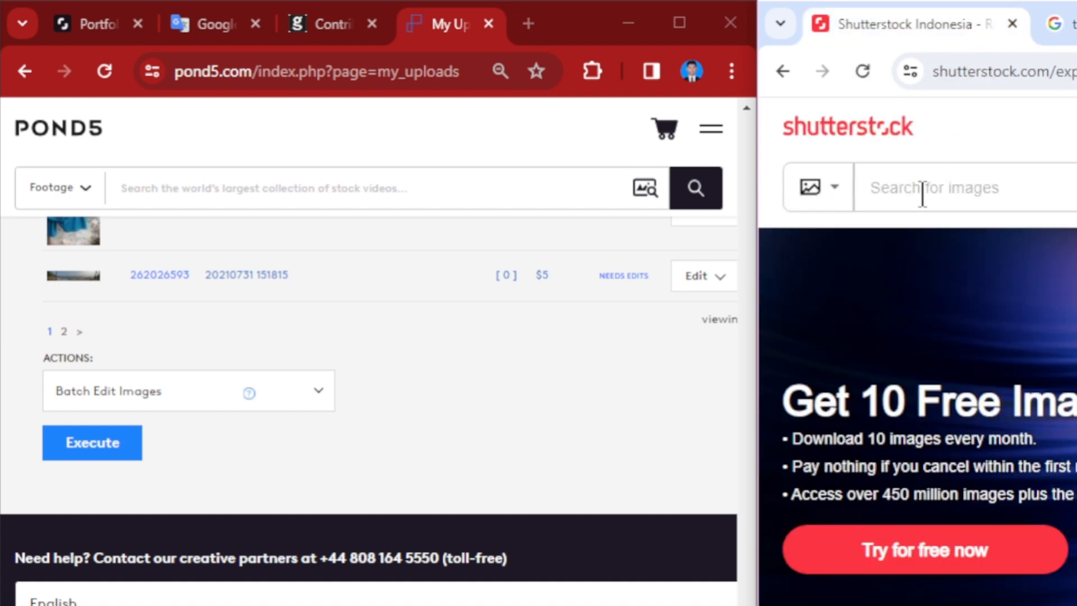
click(1057, 23)
- Translate the phrase "beras di dalam mangkuk" from Indonesian, accepting the suggested spelling
click(958, 388)
text(beras dida)
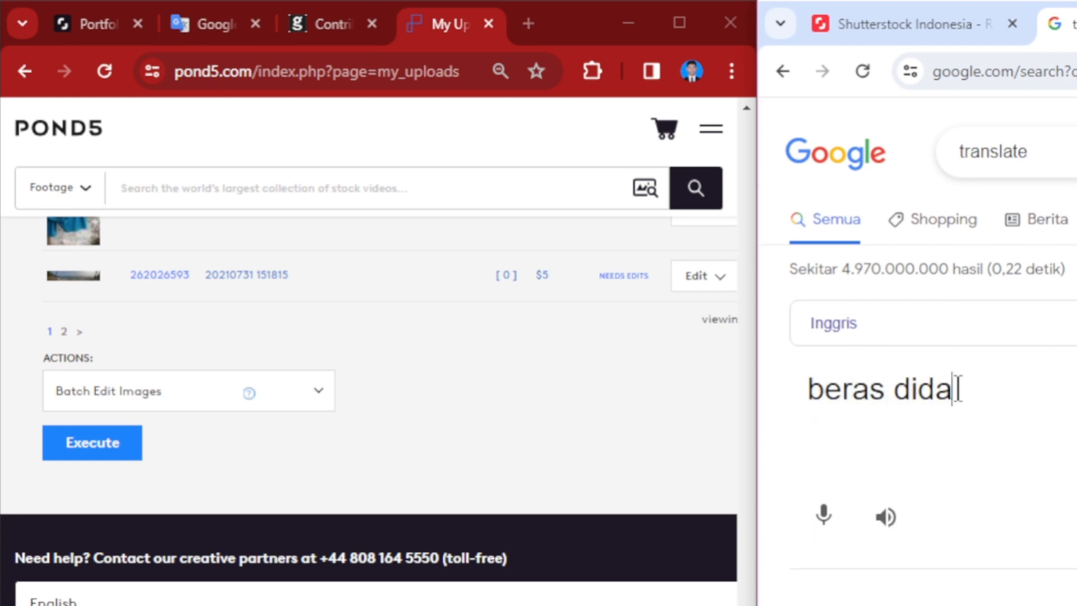
text(lam mangkuk)
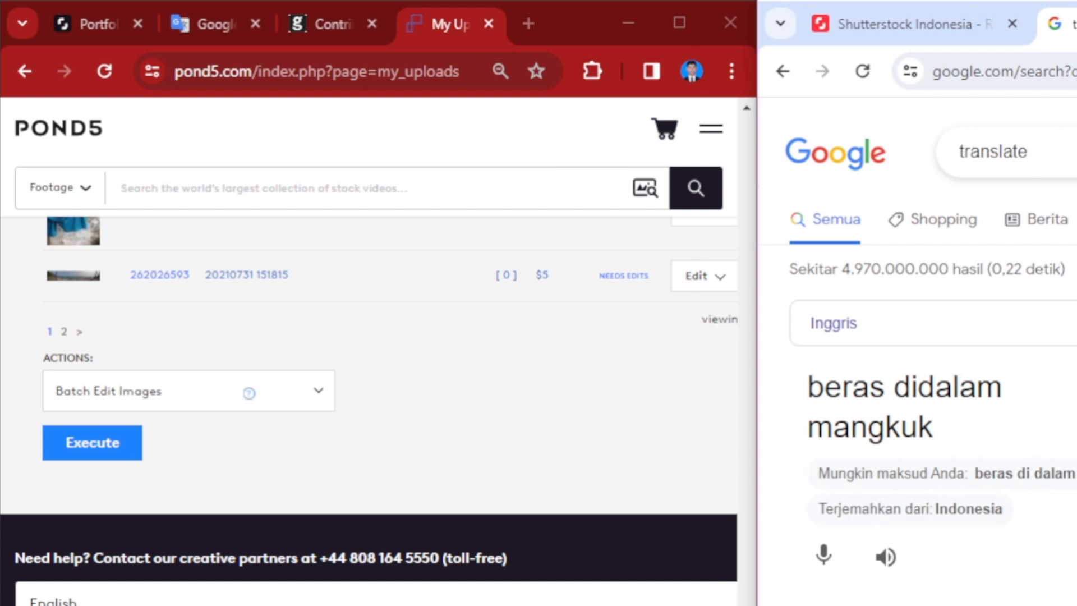
click(1026, 474)
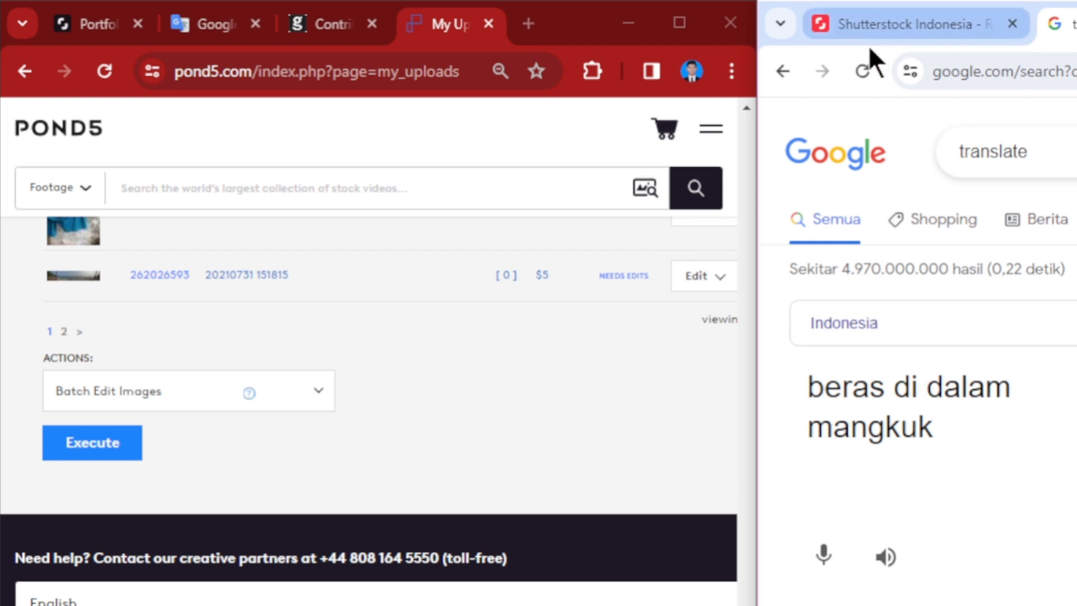
- Search Shutterstock images for "rice in a bowl" and browse the results for a comparable photo
click(884, 35)
click(1029, 186)
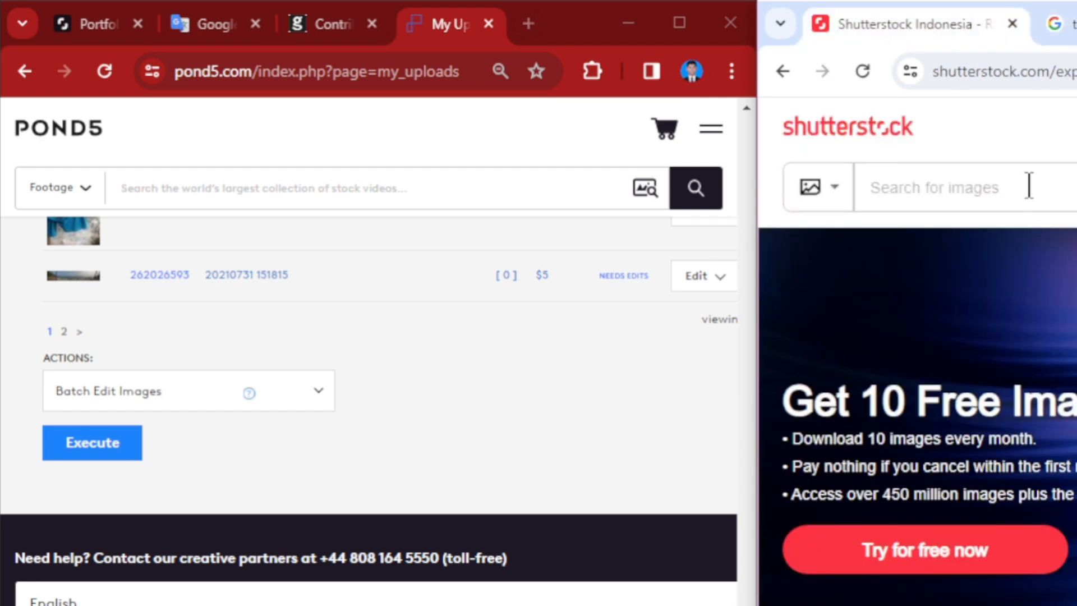
text(rice in a bowl)
key(Return)
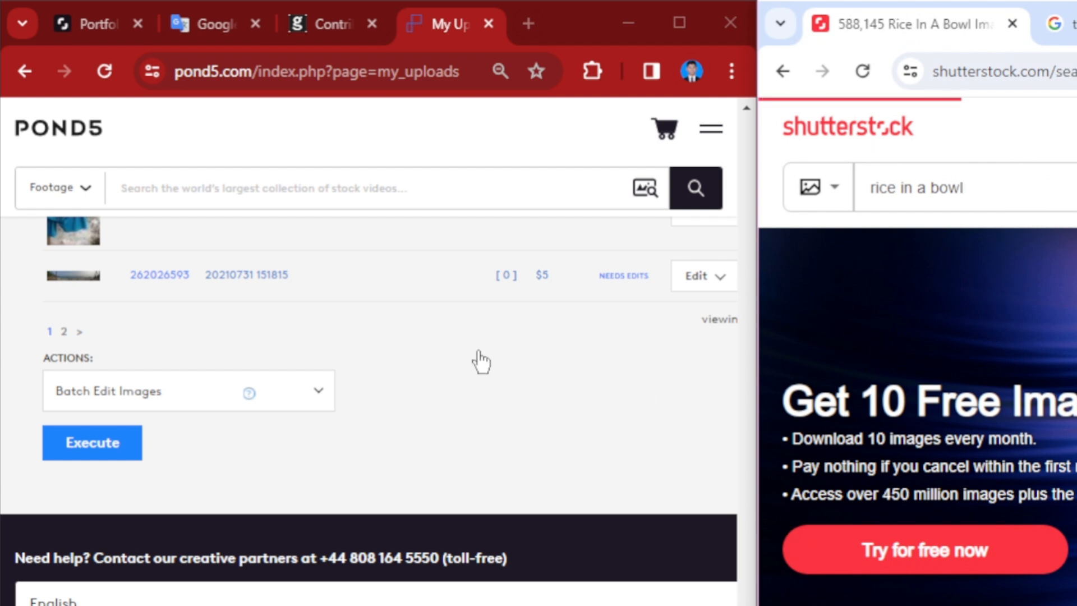
scroll(929, 383, down, 10)
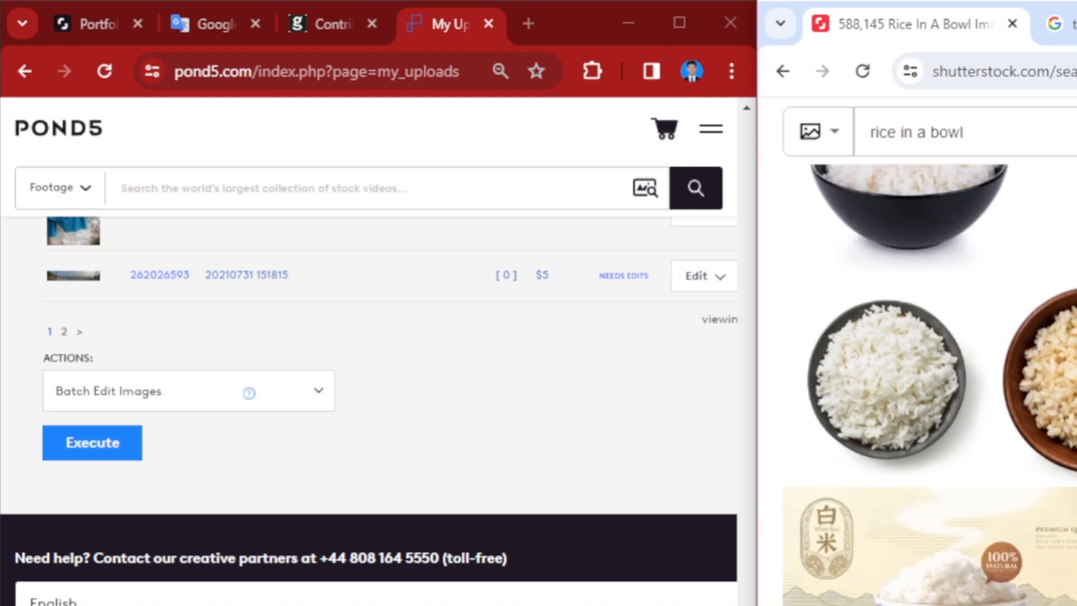
- Browse the "rice in a bowl" results on Shutterstock and open the photo of a wooden bowl filled with rice
scroll(930, 384, down, 10)
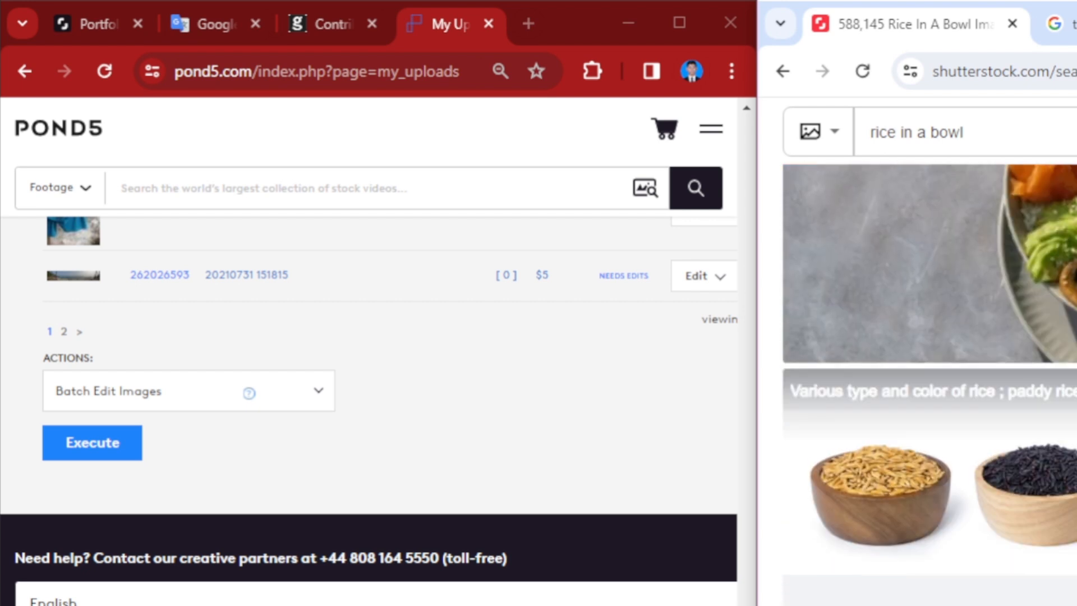
scroll(930, 384, down, 8)
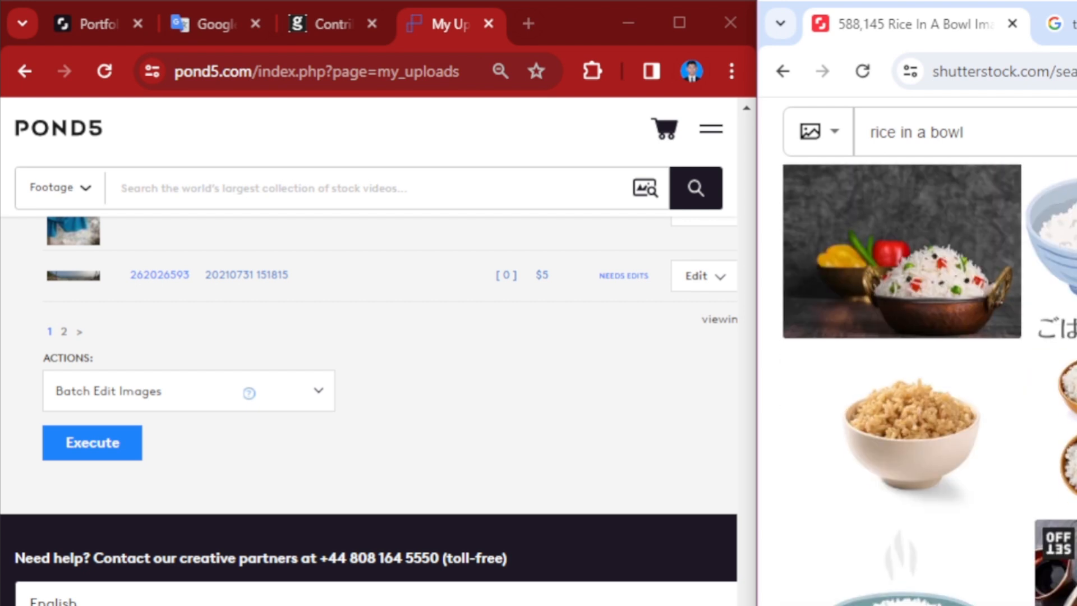
scroll(930, 385, down, 5)
scroll(929, 385, down, 10)
scroll(930, 384, up, 7)
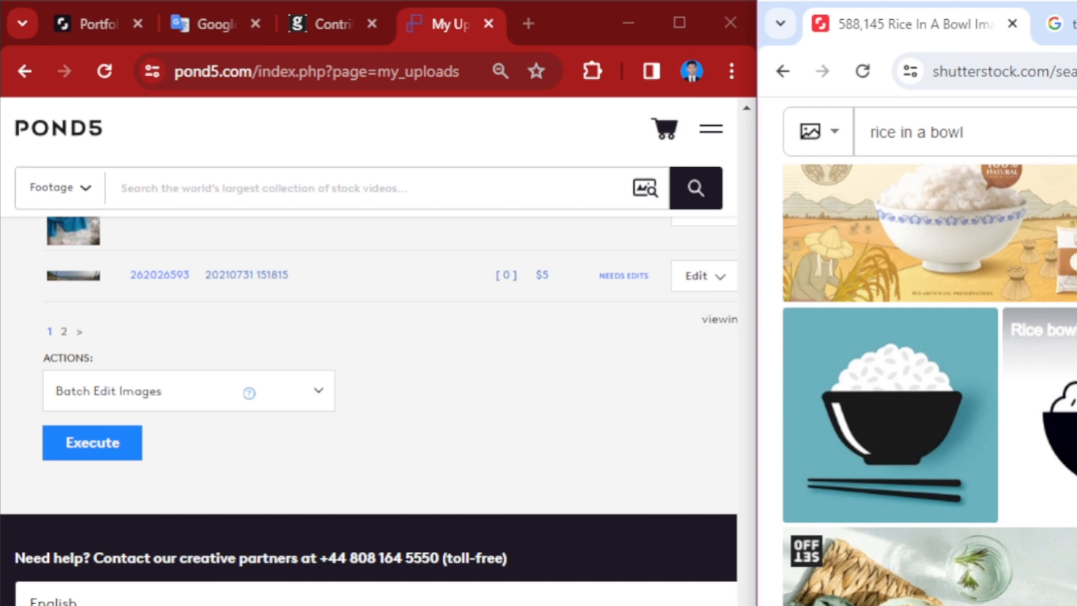
click(1066, 337)
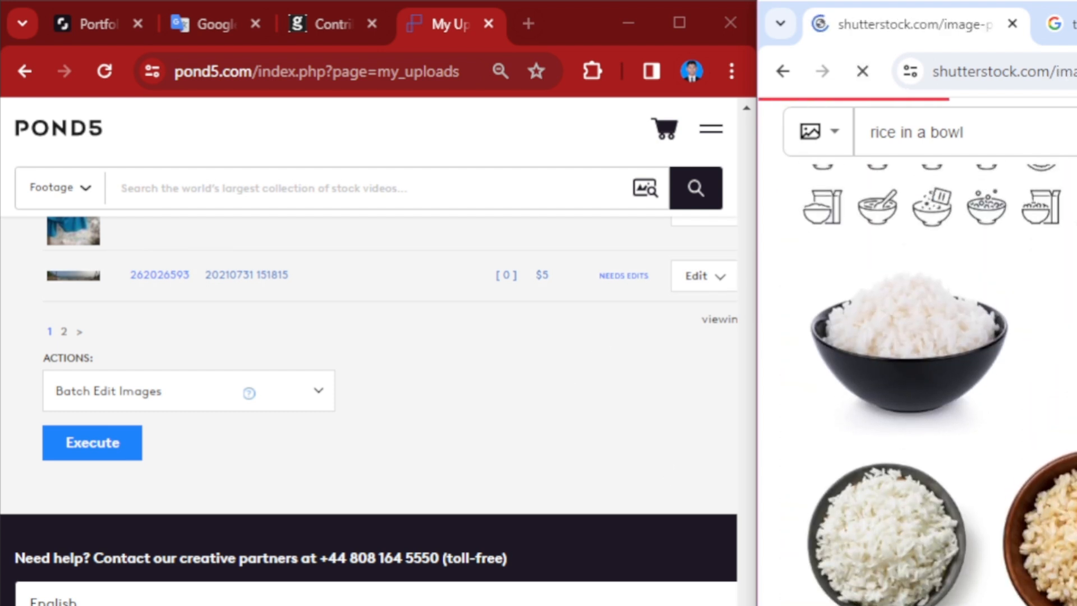
- Copy the Shutterstock photo's title starting "Healthy food. Wooden bowl" and translate it between English and Indonesian in the Google translator
key(alt+Tab)
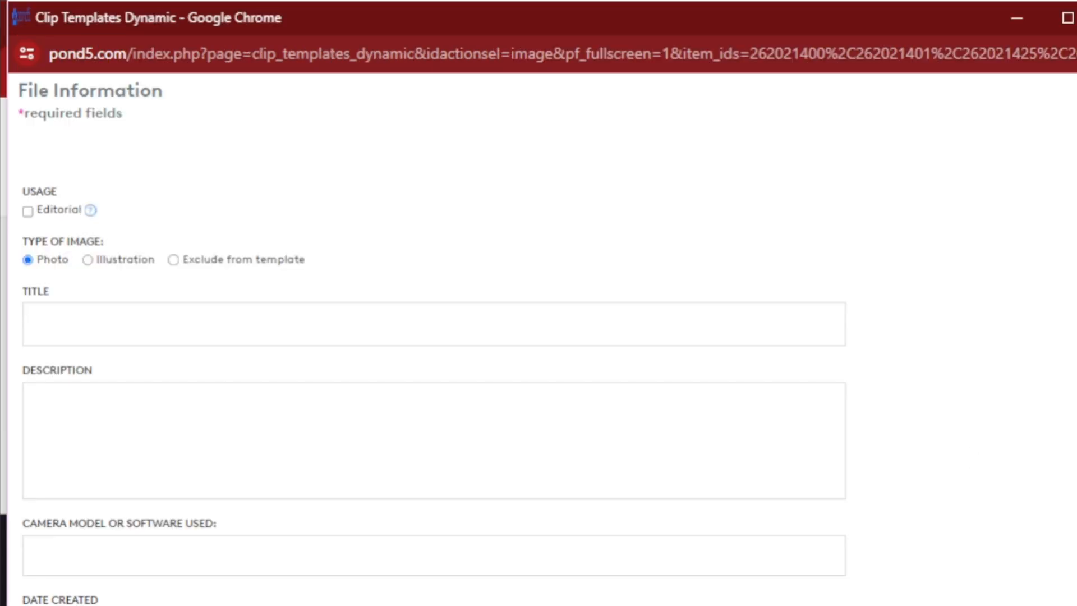
key(alt+Tab)
scroll(917, 392, down, 5)
scroll(1018, 345, down, 7)
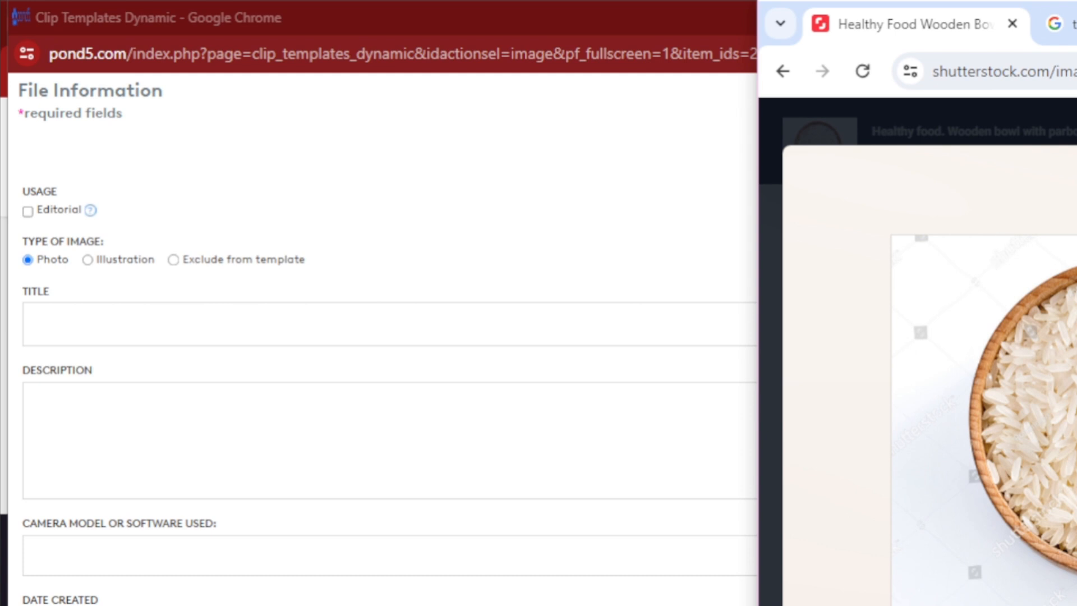
scroll(991, 421, down, 5)
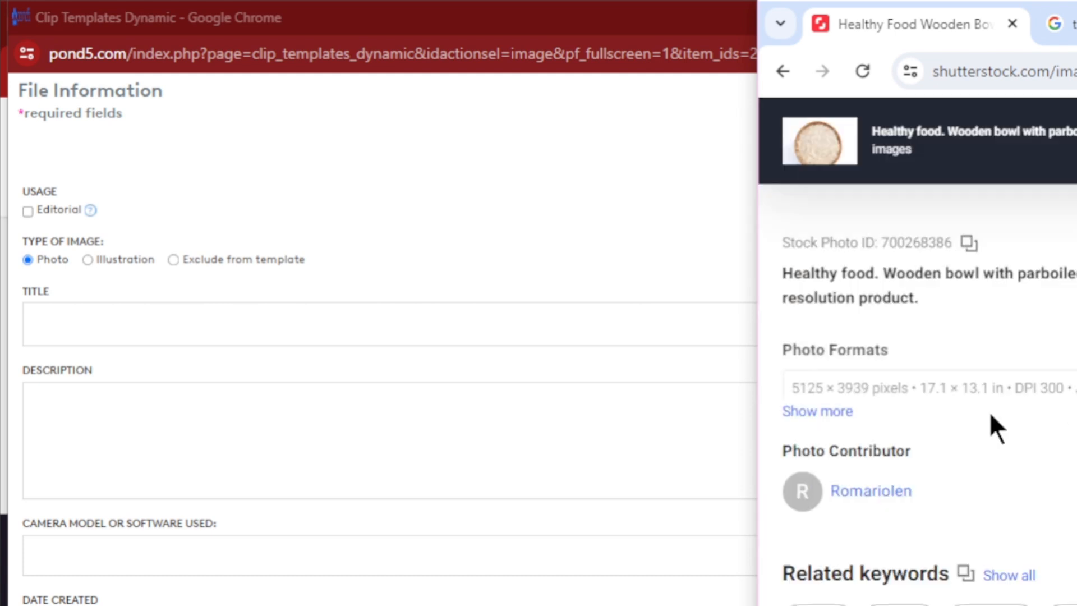
mouse_move(933, 294)
mouse_down()
mouse_move(824, 297)
mouse_move(781, 277)
mouse_up()
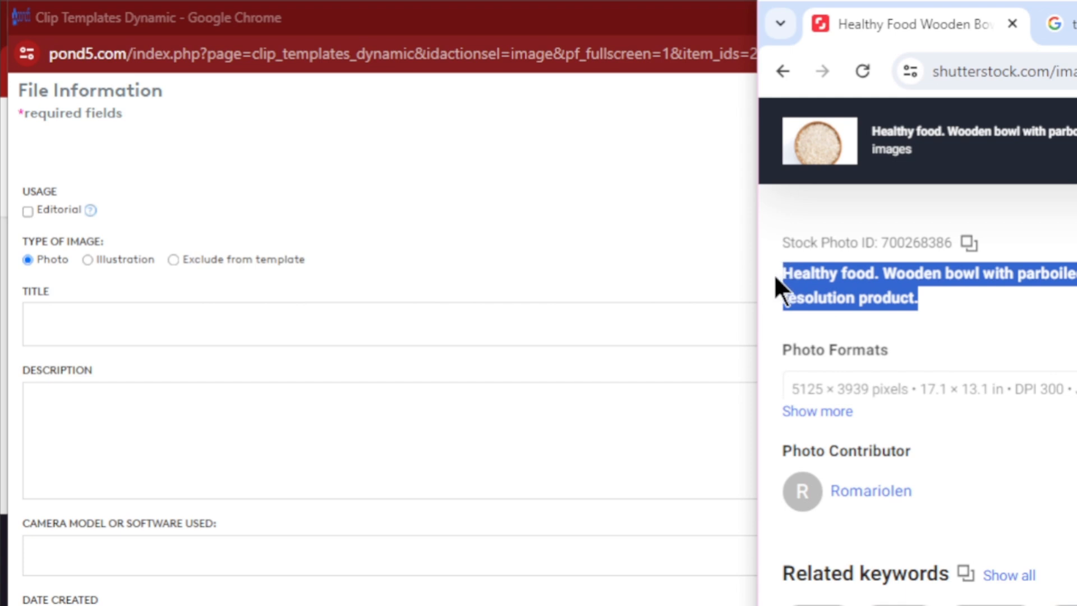
click(1070, 24)
triple_click(942, 449)
key(ctrl+v)
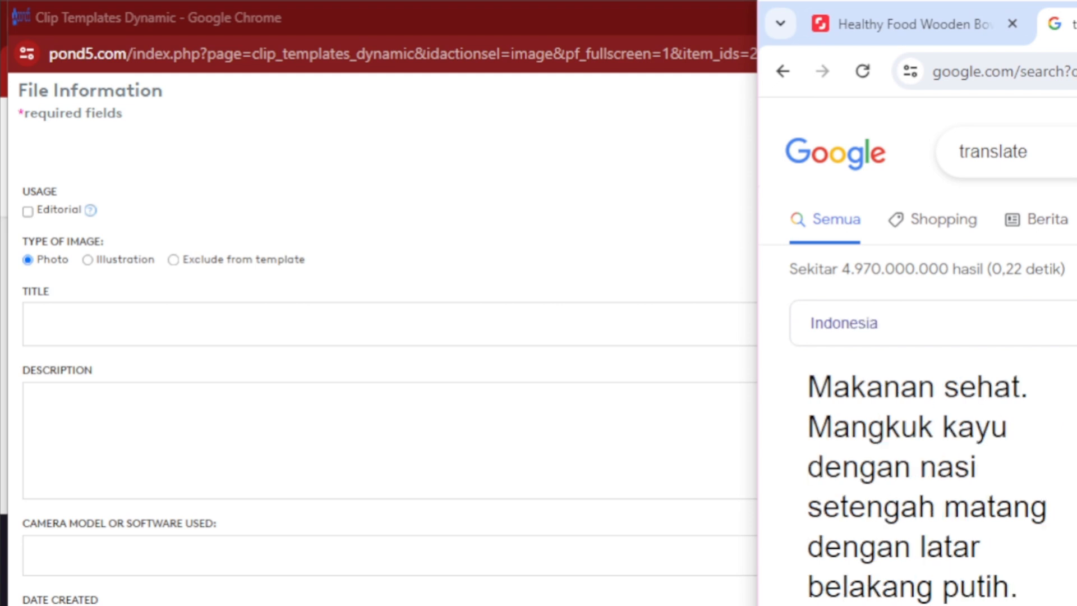
- Replace "kayu" with "kaca" after "Mangkuk" in the Indonesian text
triple_click(946, 432)
click(982, 433)
key(BackSpace)
key(BackSpace)
key(BackSpace)
key(BackSpace)
text(beling)
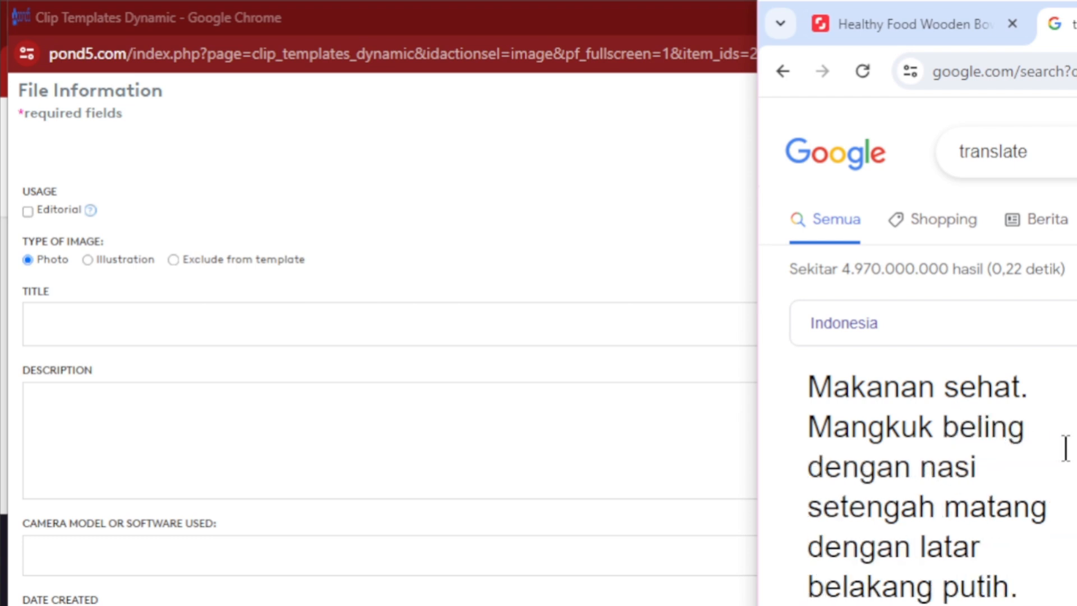
key(BackSpace)
key(BackSpace)
key(BackSpace)
key(BackSpace)
key(BackSpace)
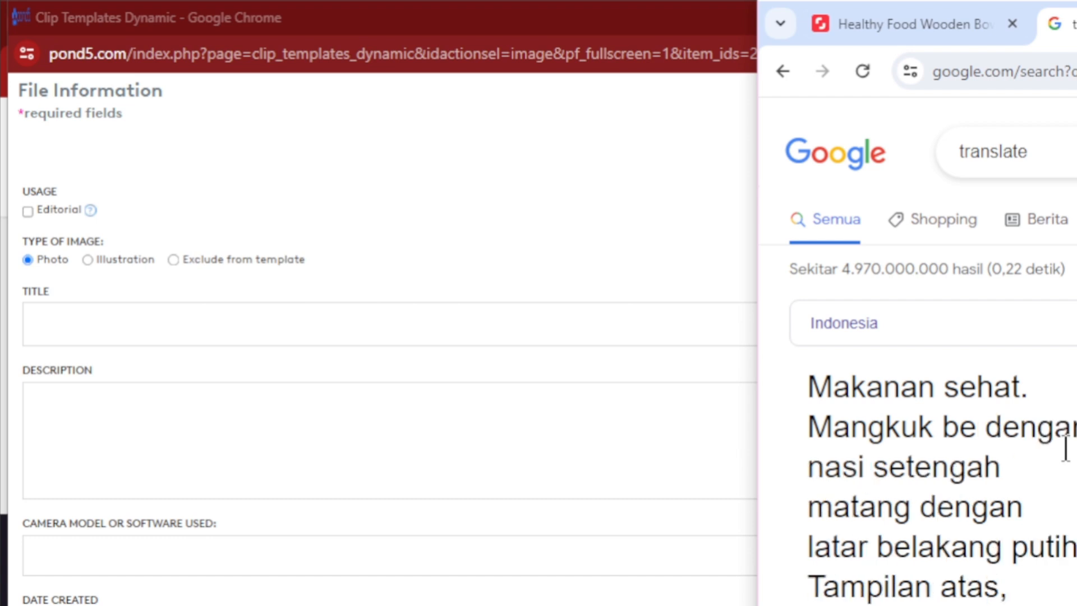
key(BackSpace)
text(kaca)
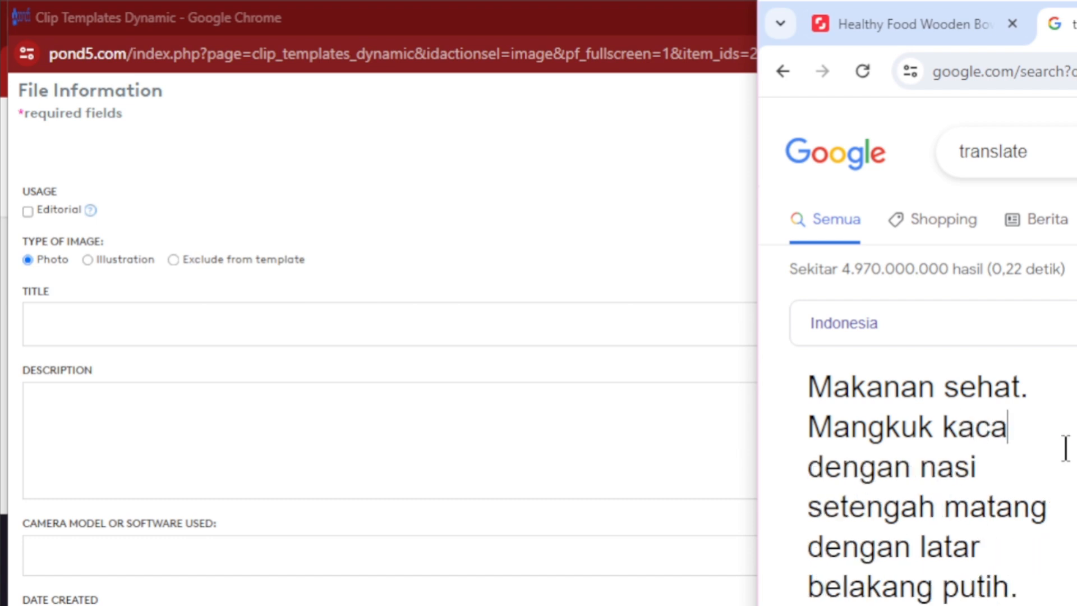
- Replace the phrase "nasi setengah matang" with "beras" in the Indonesian text
key(Down)
key(Right)
key(Right)
key(BackSpace)
key(BackSpace)
key(BackSpace)
key(BackSpace)
key(BackSpace)
key(BackSpace)
key(BackSpace)
key(BackSpace)
key(BackSpace)
key(BackSpace)
key(BackSpace)
key(BackSpace)
key(BackSpace)
key(BackSpace)
key(BackSpace)
key(BackSpace)
key(BackSpace)
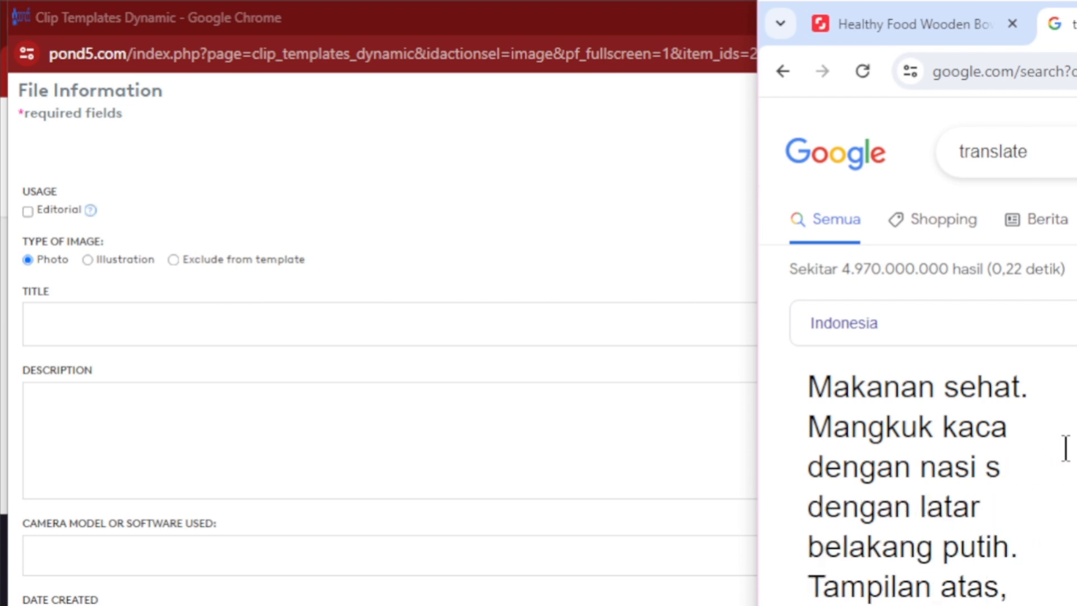
key(BackSpace)
key(BackSpace)
key(BackSpace)
text(besa dengan)
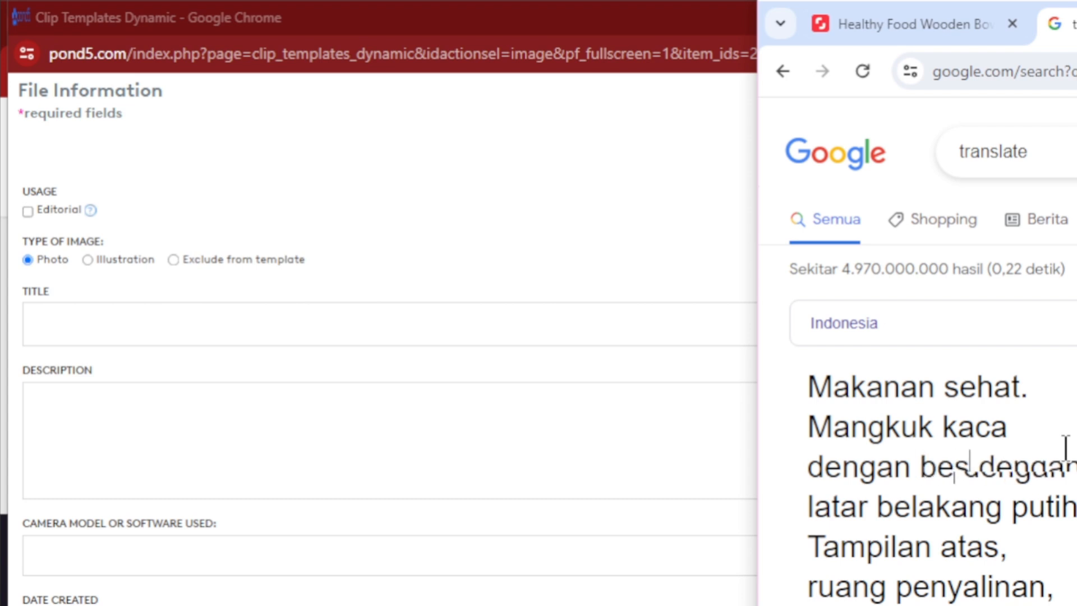
key(BackSpace)
key(BackSpace)
text(ras)
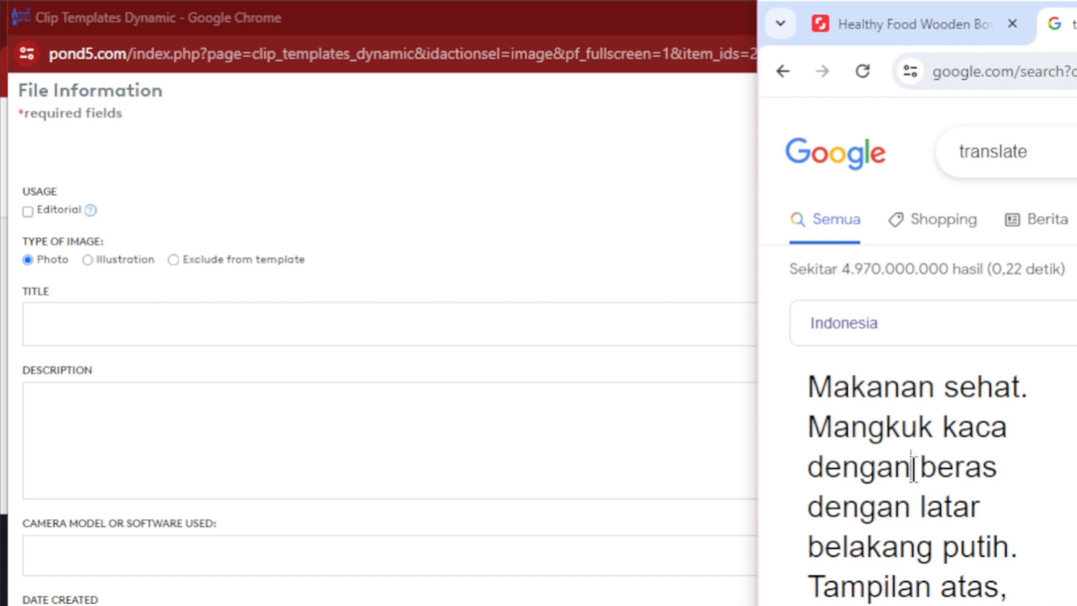
- Change "dengan" before "beras" to "berisi" and the background colour word "putih" to "hitam"
drag(912, 466, 776, 462)
text(beris)
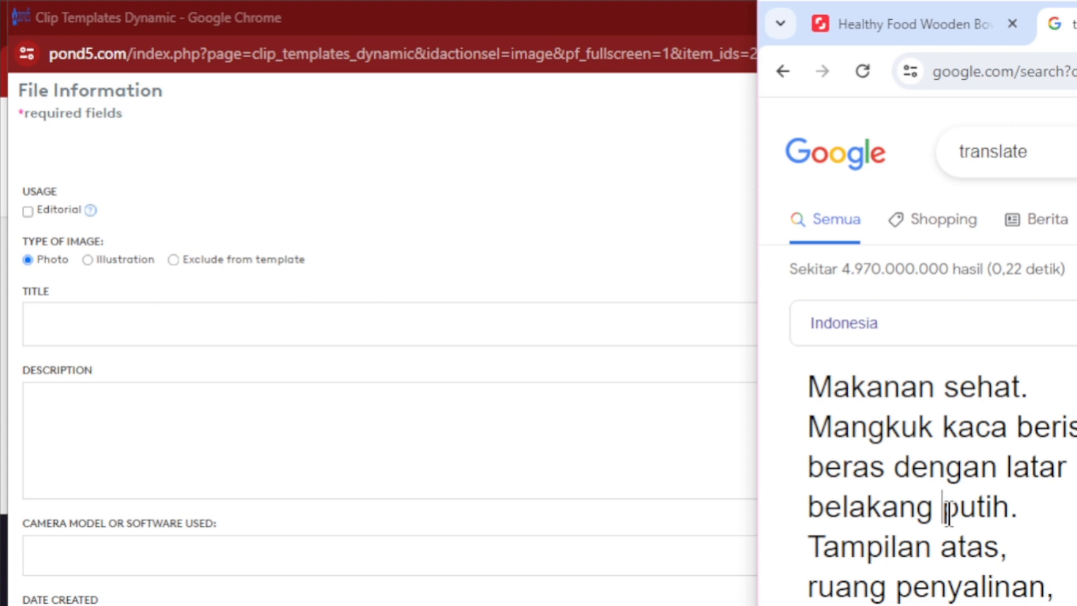
drag(943, 508, 1013, 513)
text(hitam)
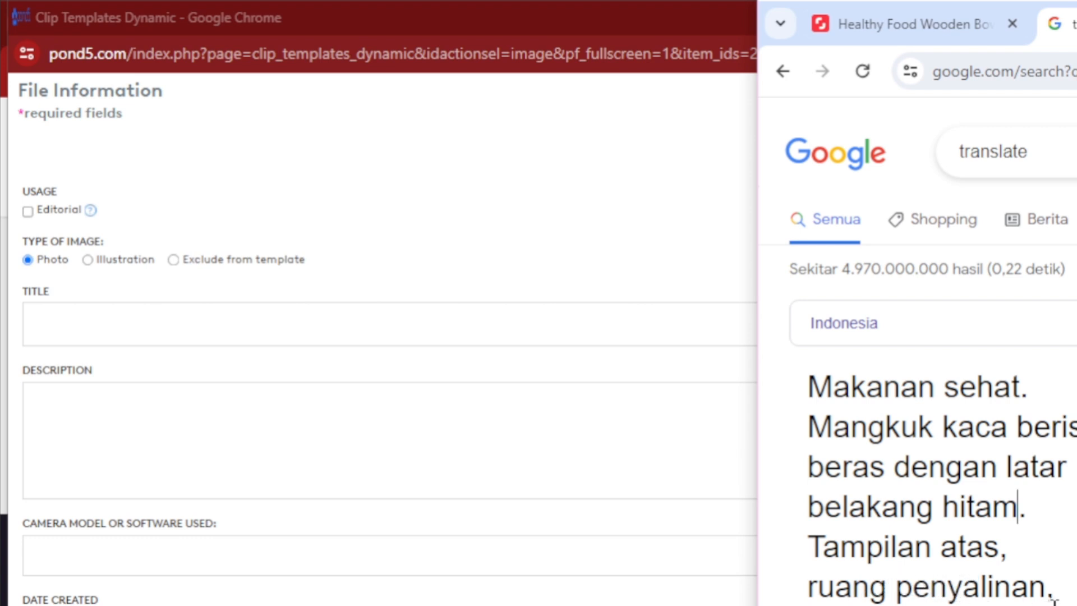
- Delete the text following "belakang hitam." and the opening sentence "Makanan sehat." from the Indonesian text
drag(1055, 603, 826, 553)
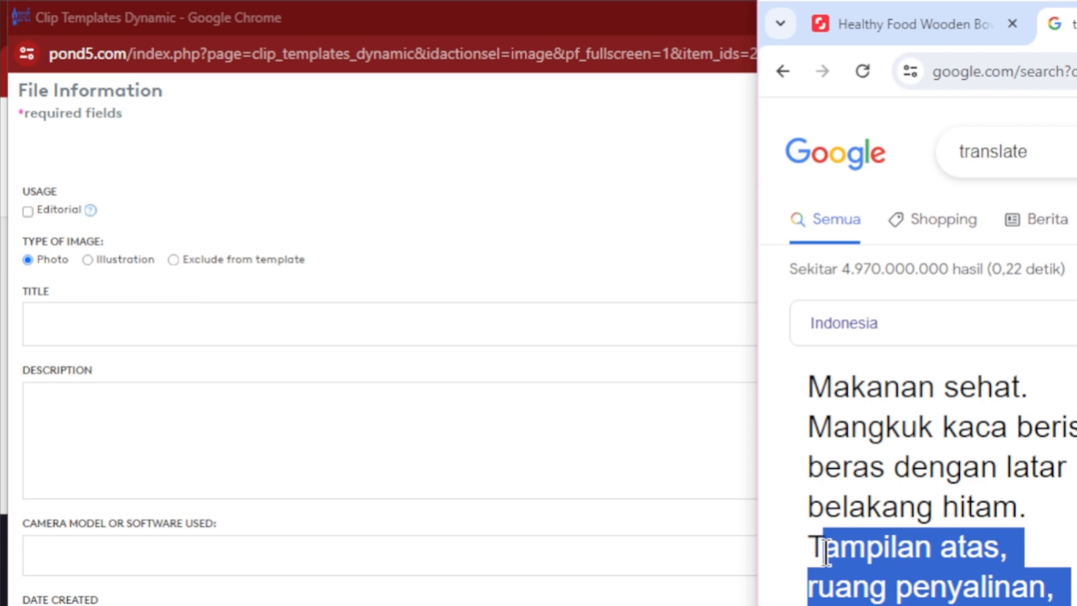
key(BackSpace)
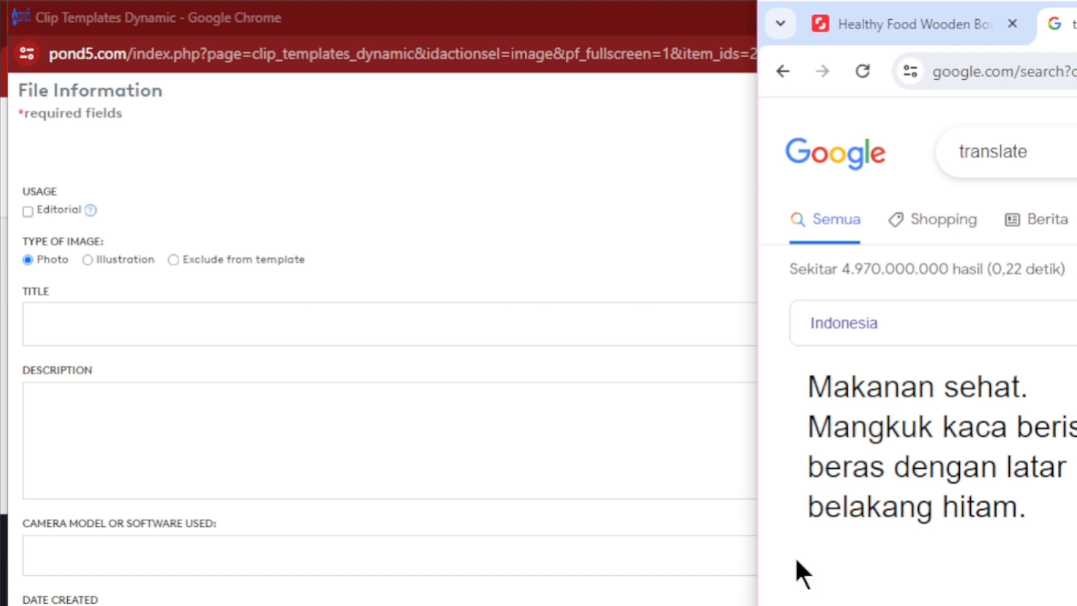
drag(1049, 388, 762, 402)
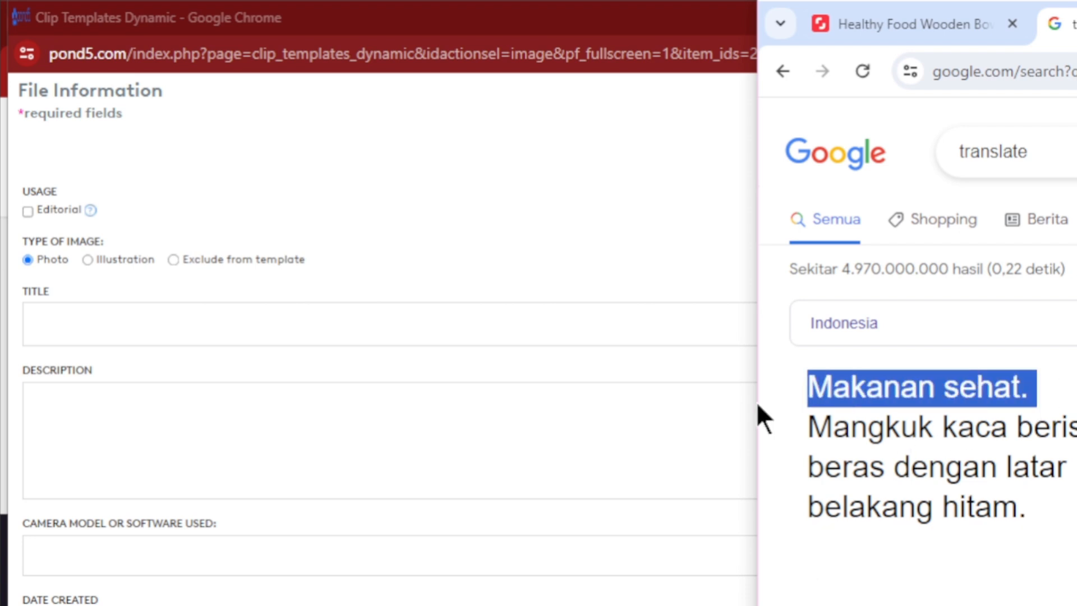
key(BackSpace)
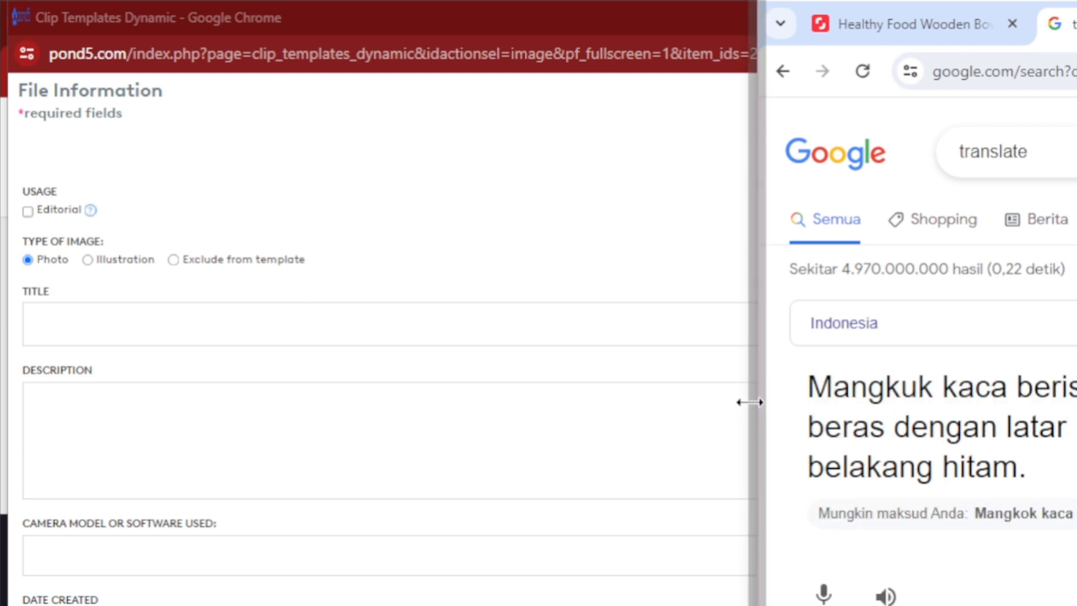
- Try to put "semangkuk" on its own line ahead of "Mangkuk kaca" in the Indonesian text
text(sen)
key(BackSpace)
text(amngkMangkuk)
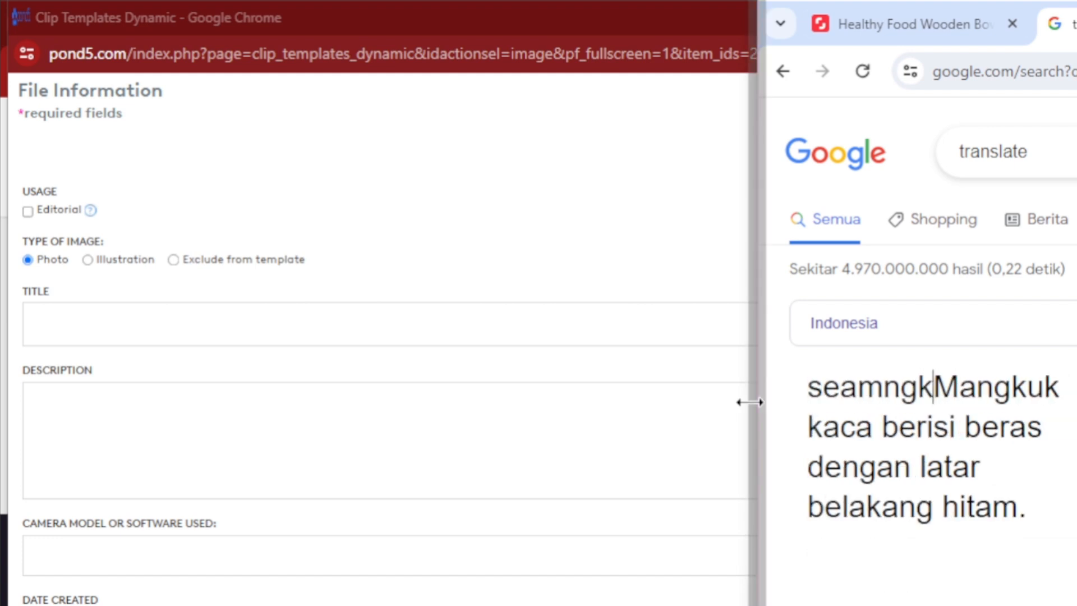
key(BackSpace)
key(BackSpace)
key(BackSpace)
text(an)
key(BackSpace)
key(BackSpace)
key(BackSpace)
key(BackSpace)
text(mang)
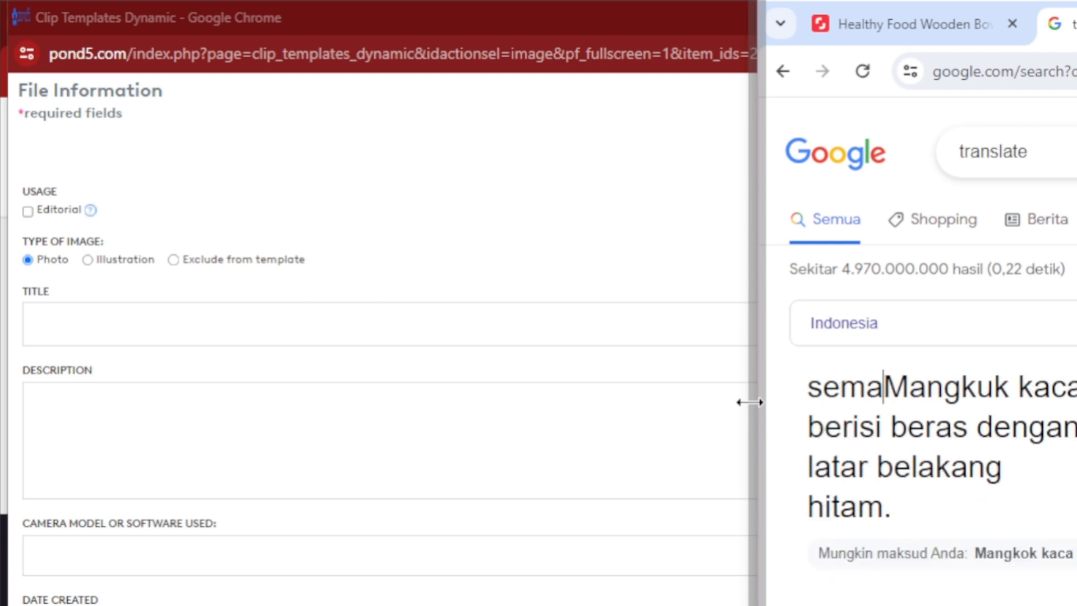
text(kuk)
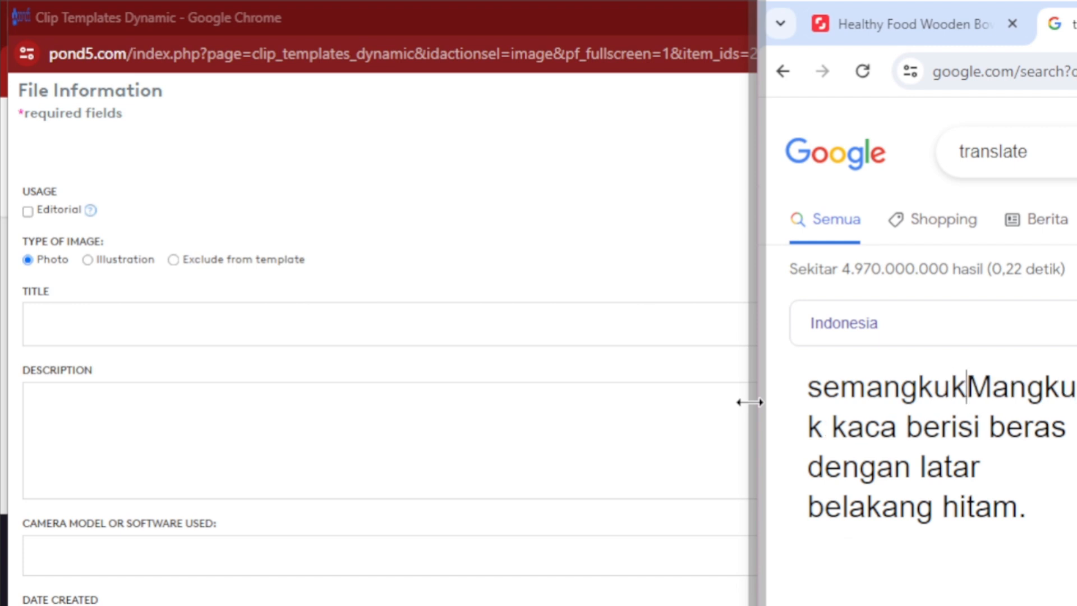
key(Return)
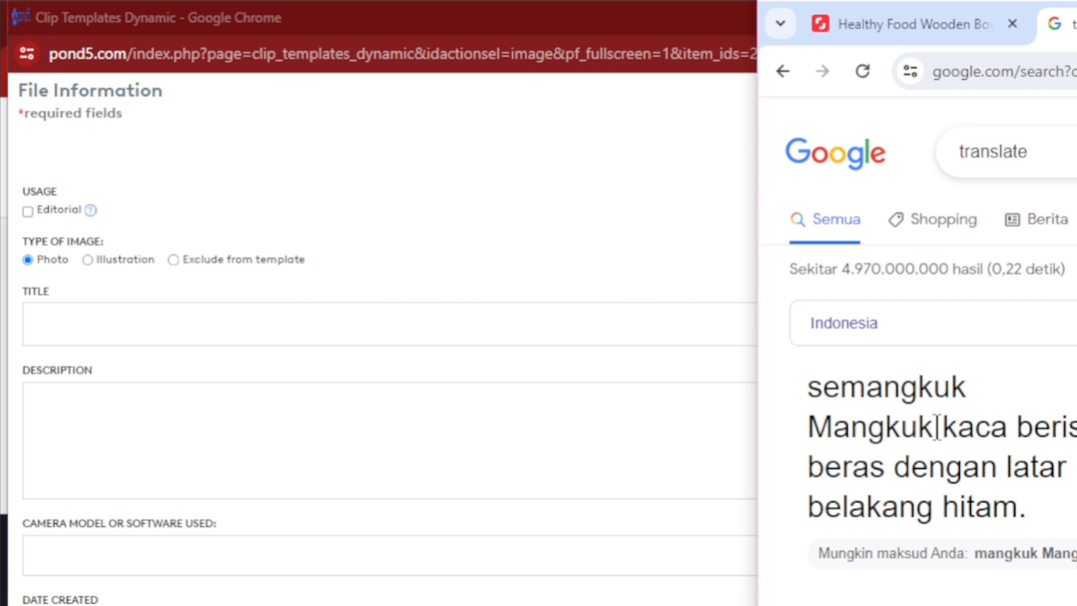
- Remove the added word "semangkuk" so the sentence starts with "Mangkuk kaca"
key(BackSpace)
key(BackSpace)
key(BackSpace)
key(BackSpace)
key(BackSpace)
key(BackSpace)
key(BackSpace)
key(BackSpace)
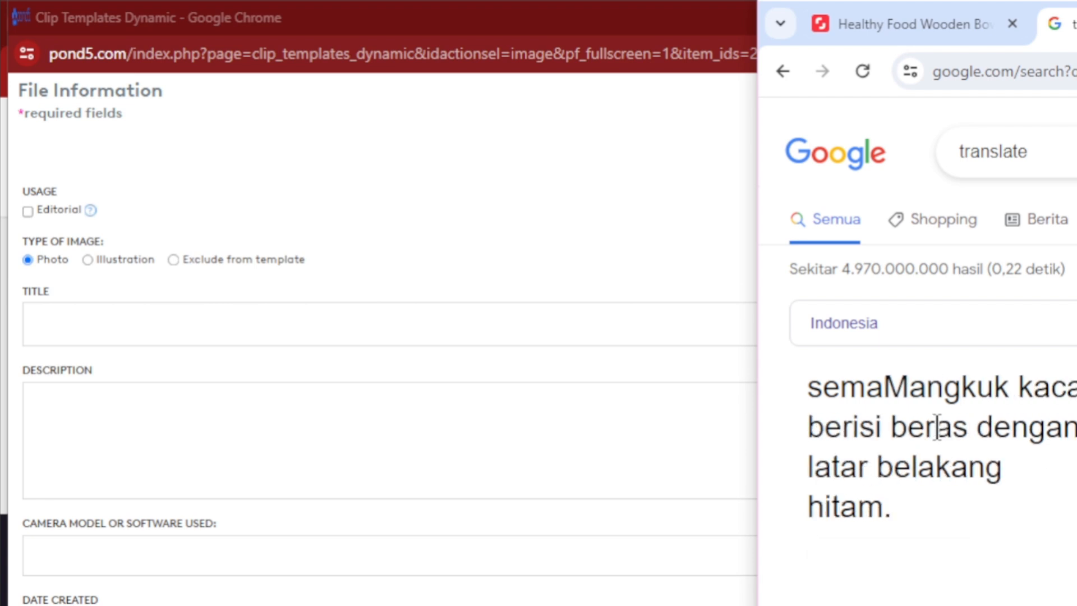
key(BackSpace)
key(BackSpace)
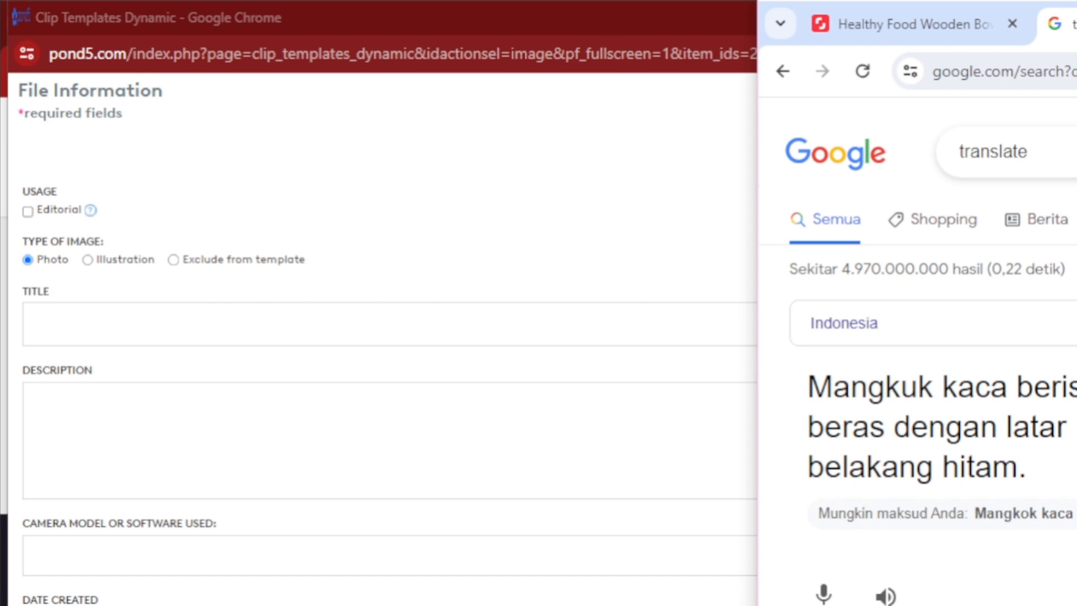
- Set the Title in the Pond5 File Information form to "Glass bowl filled with rice on black background."
key(alt+Tab)
click(519, 320)
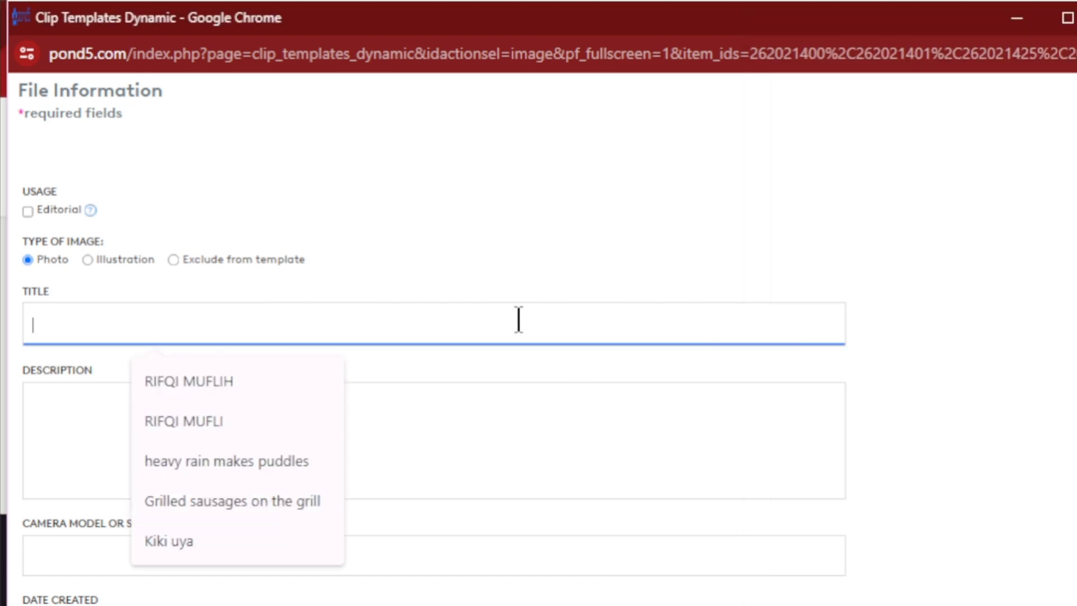
text(Glass bowl filled with rice on black background.)
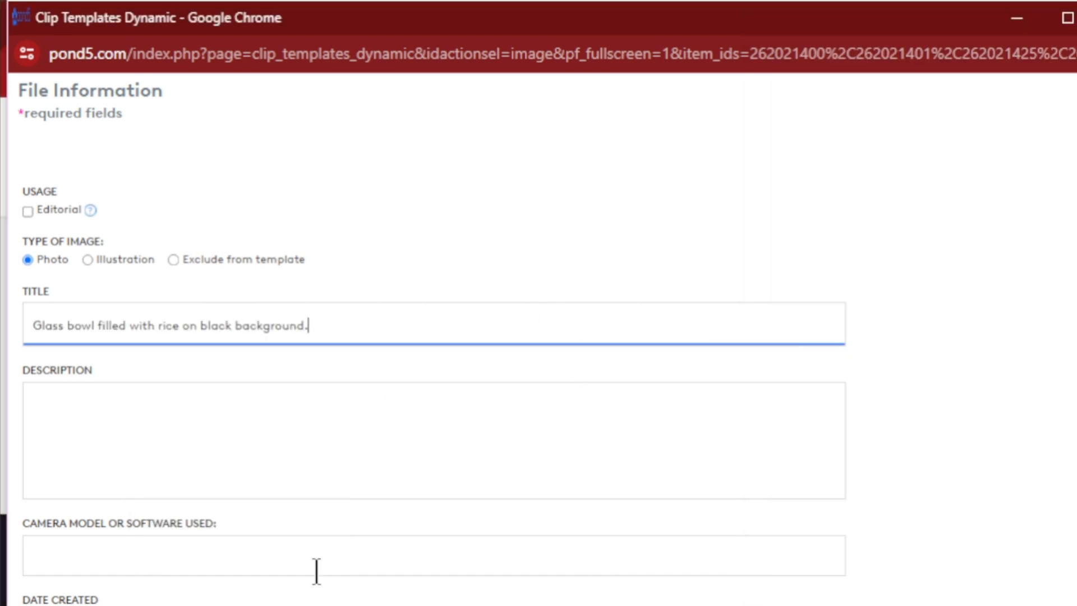
- Return to the Google translator and accept the suggested spelling "Mangkok kaca" for the Indonesian sentence
key(alt+Tab)
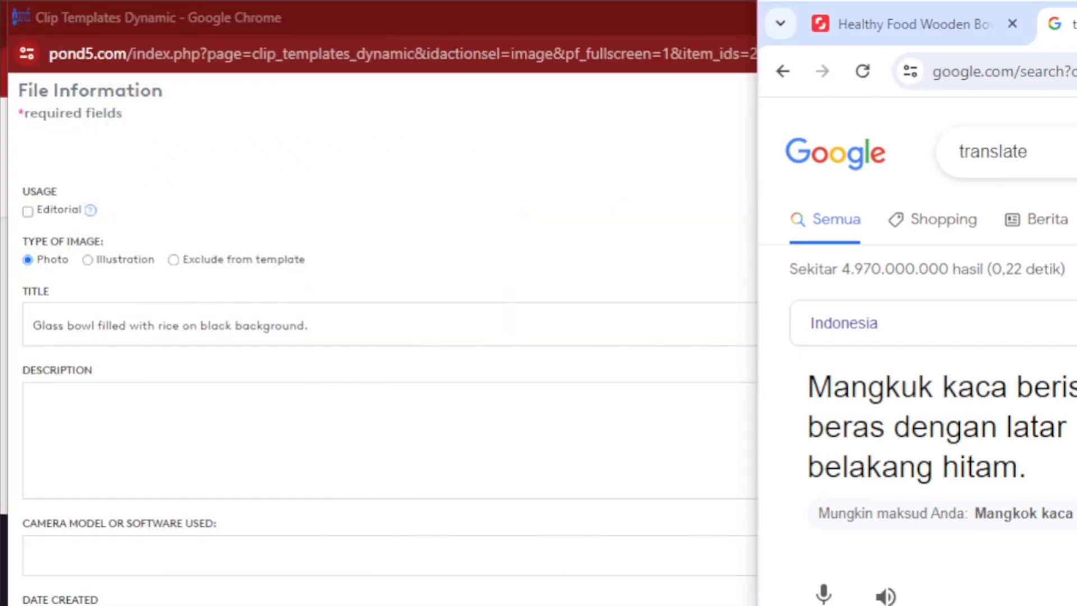
triple_click(1047, 464)
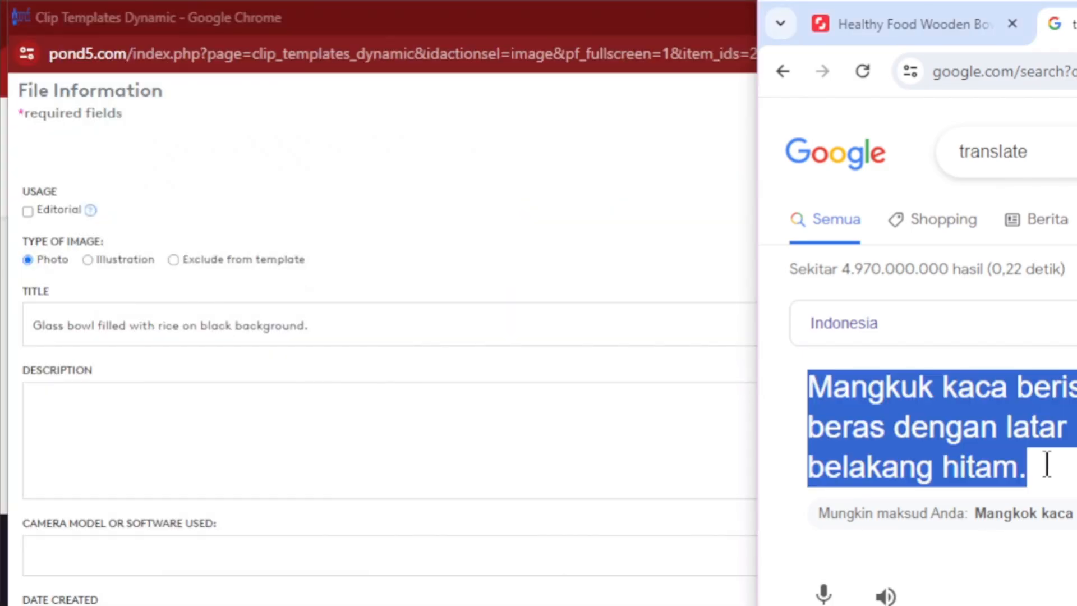
click(1042, 470)
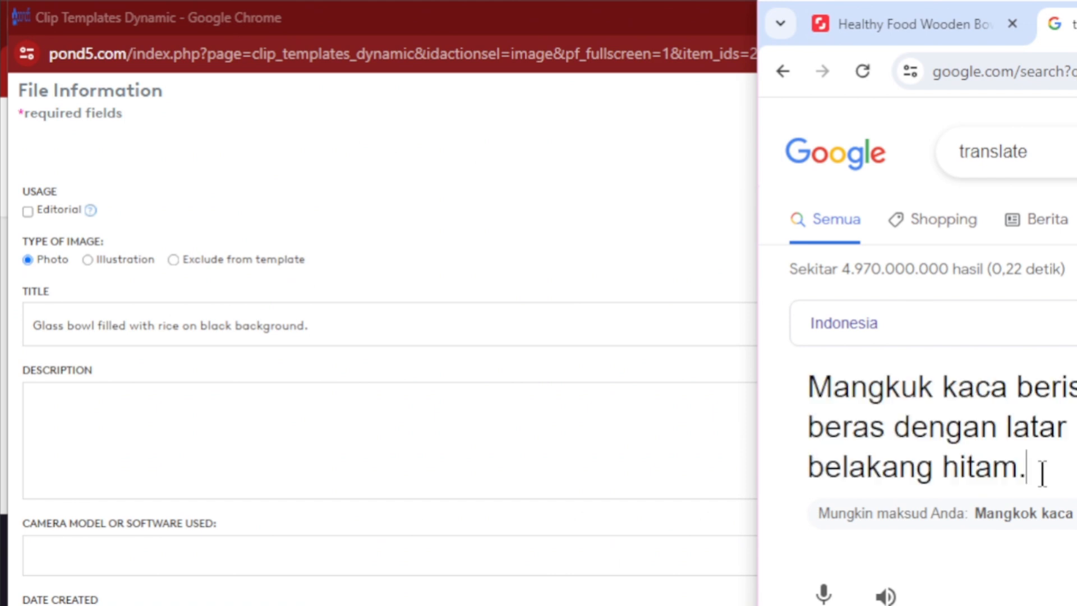
key(Tab)
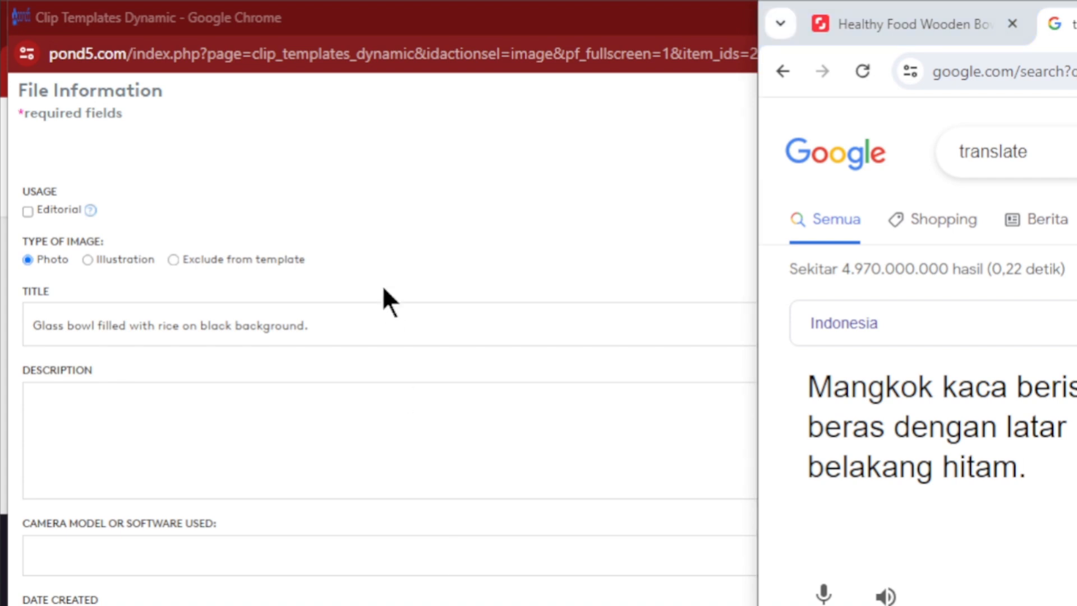
- Set the Pond5 Description to "Glass bowl filled with rice on black background." and start editing the camera model or software entry
click(273, 461)
text(Glass bowl filled with rice on black background.)
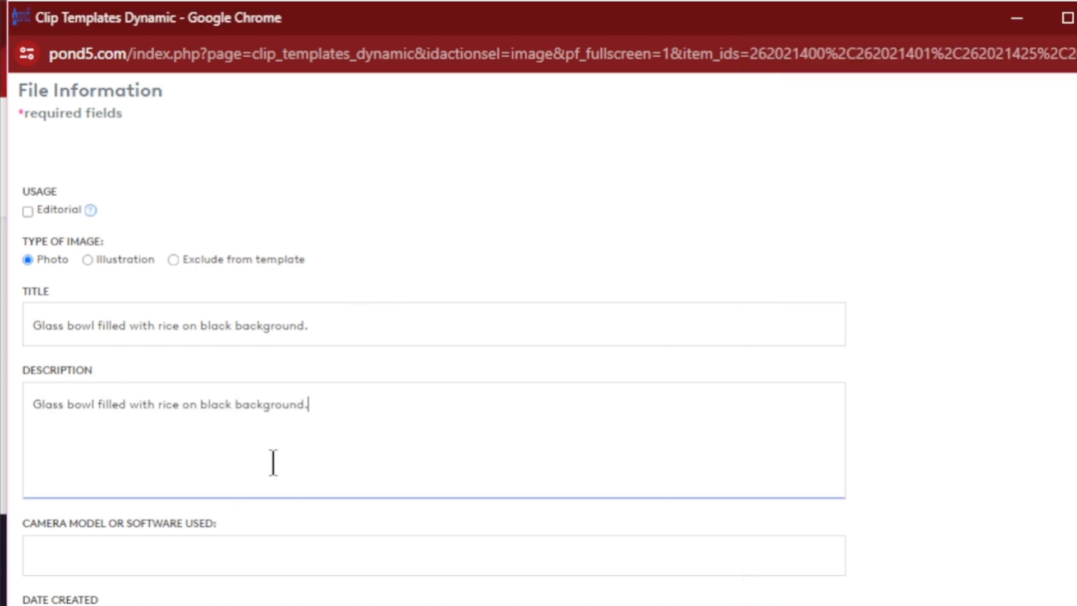
click(273, 547)
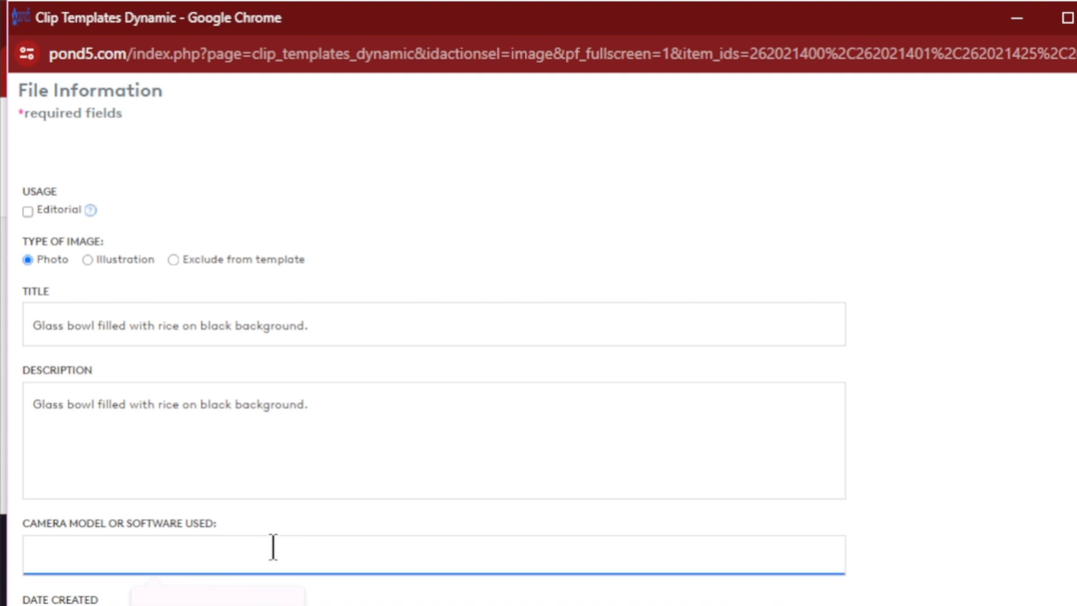
- Set the camera model or software used to "Samsung Note 9" and the date created to 12 September 2021
click(269, 605)
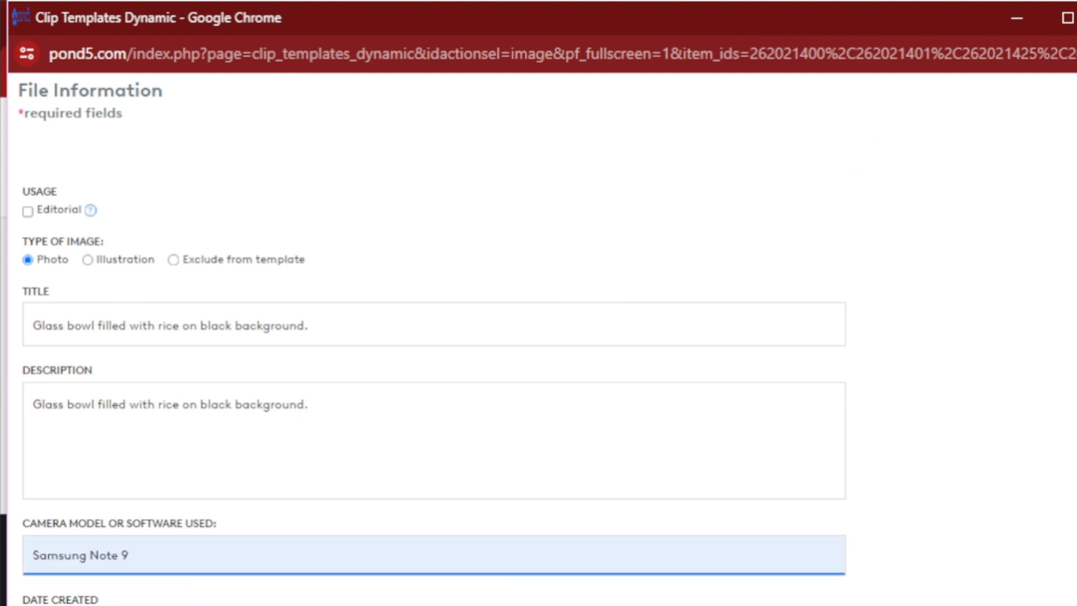
key(Tab)
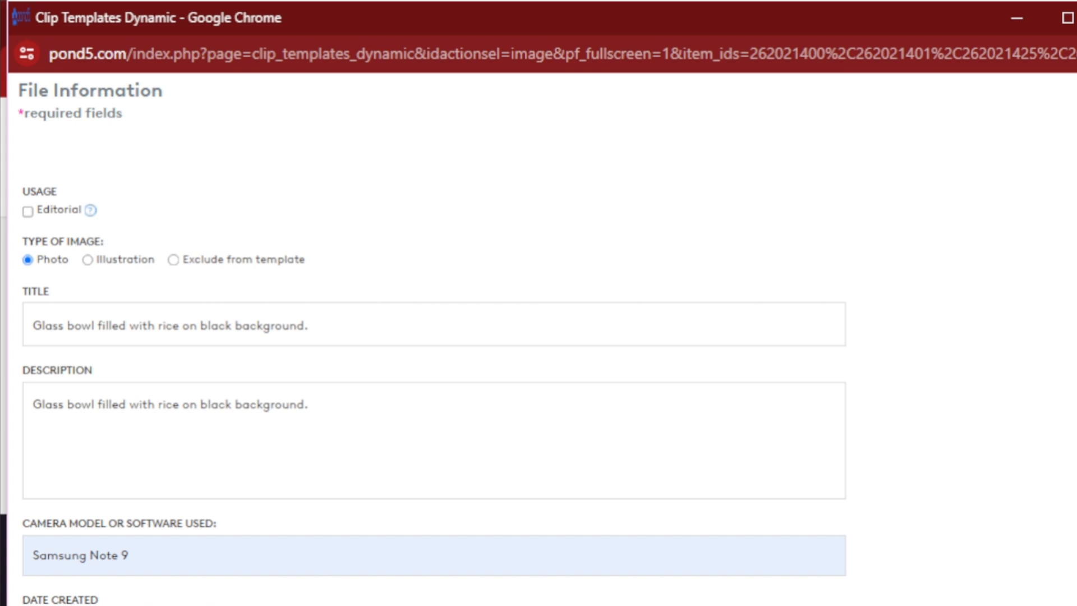
click(57, 605)
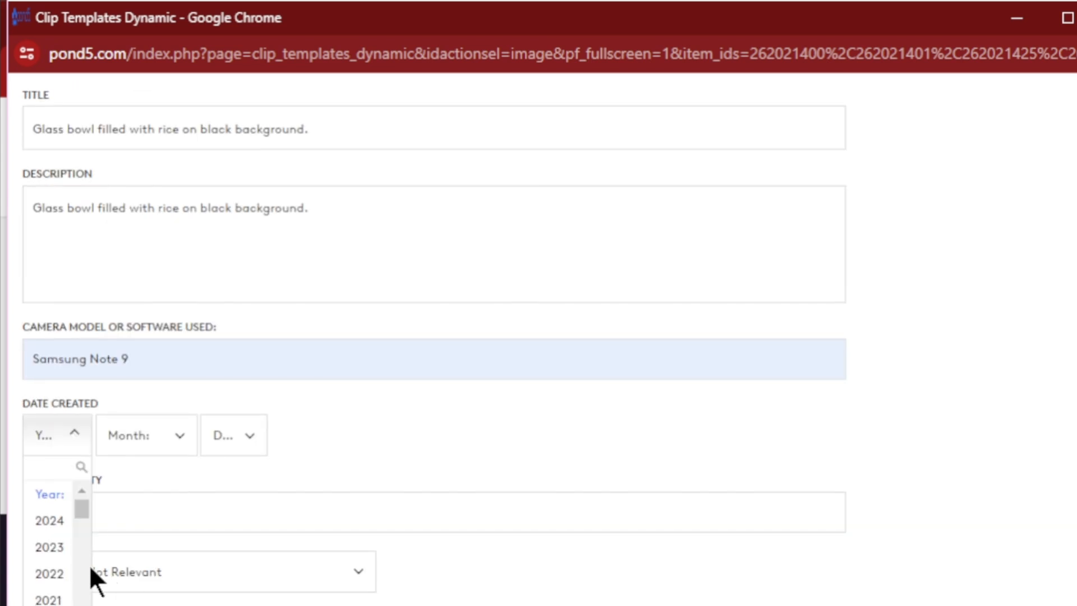
click(45, 599)
click(180, 436)
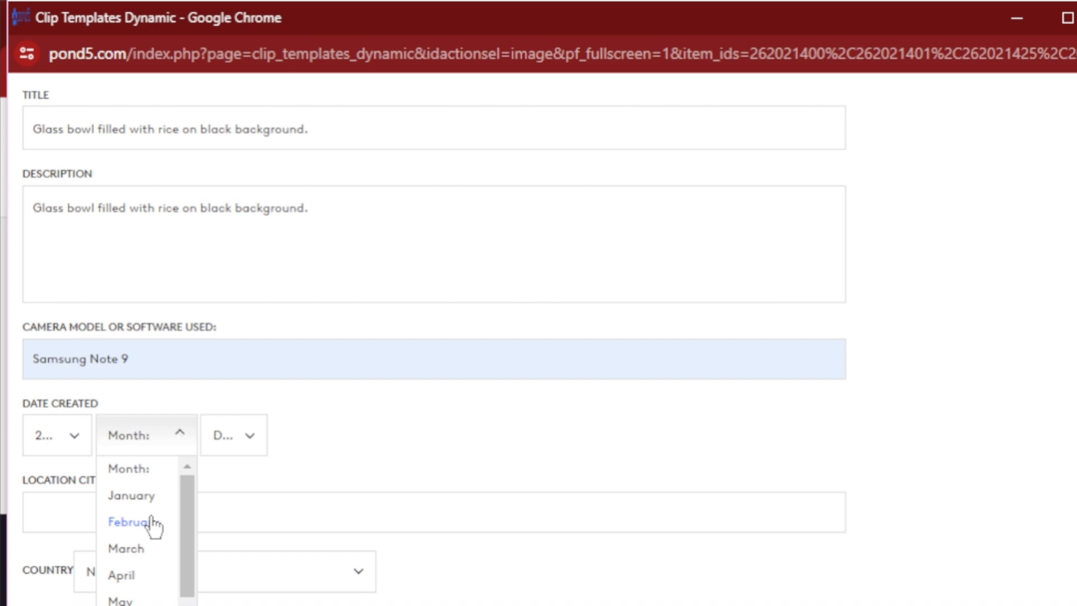
scroll(151, 523, down, 2)
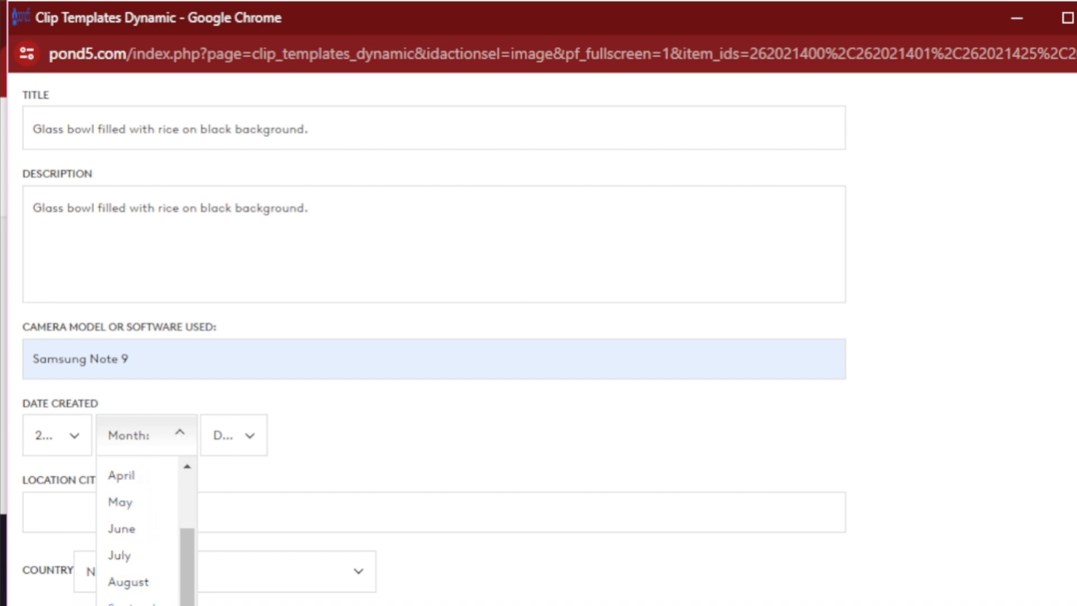
click(129, 603)
click(250, 435)
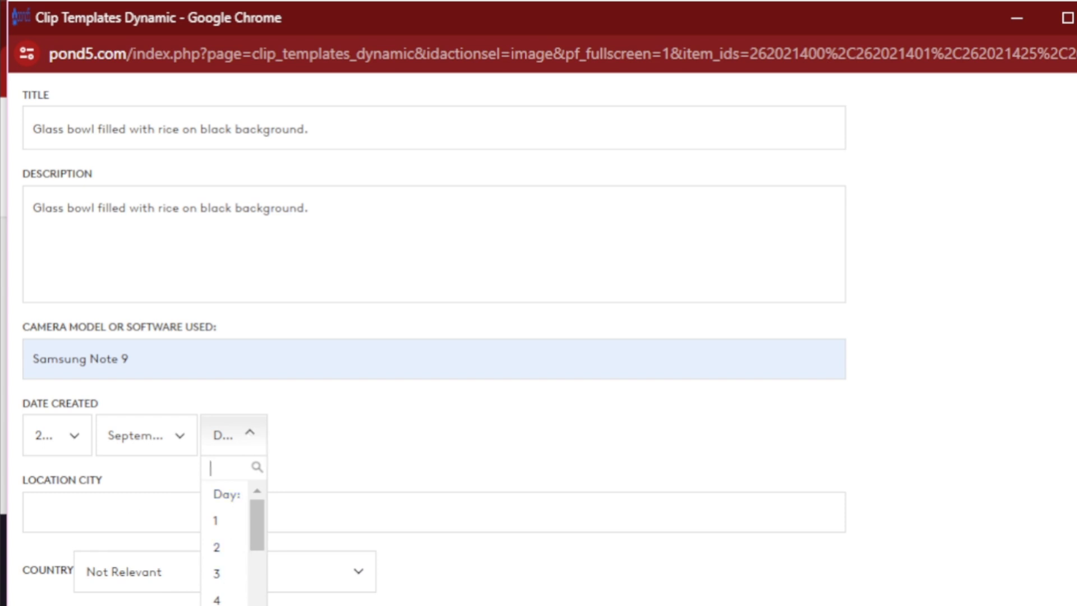
scroll(226, 547, down, 3)
click(220, 605)
- Set the country to Indonesia and the location city to Yogyakarta
scroll(219, 600, down, 1)
scroll(241, 600, down, 2)
click(294, 432)
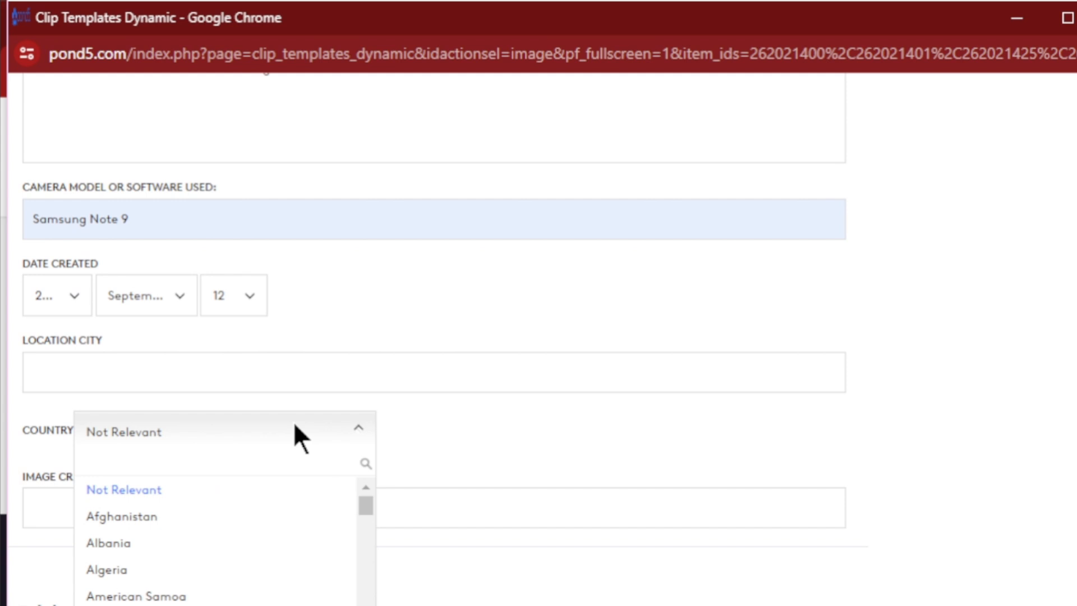
scroll(165, 550, down, 1)
scroll(167, 558, down, 5)
text(indo)
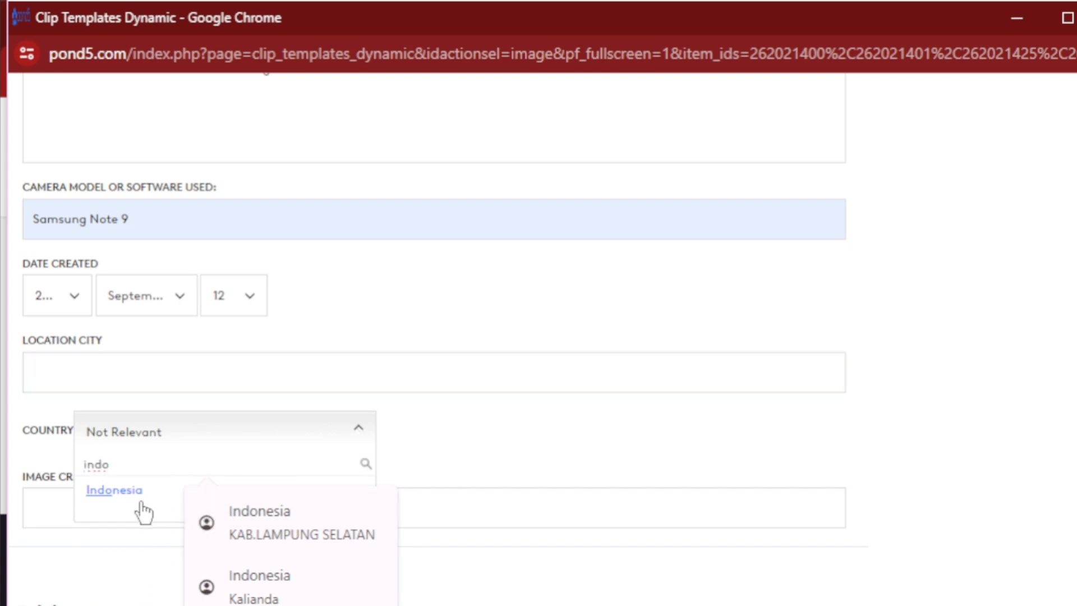
click(139, 488)
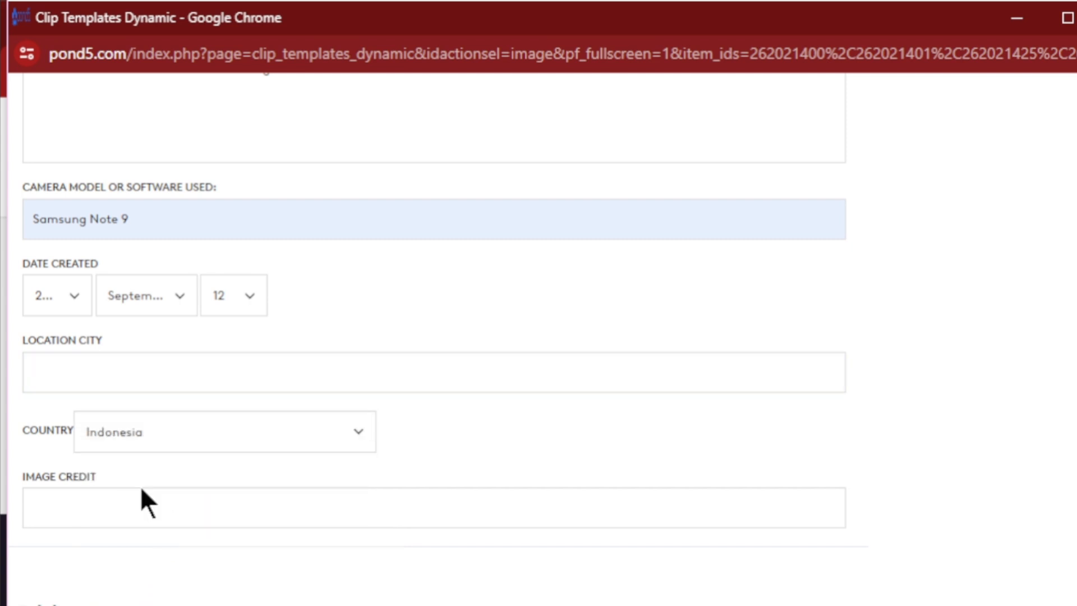
click(106, 375)
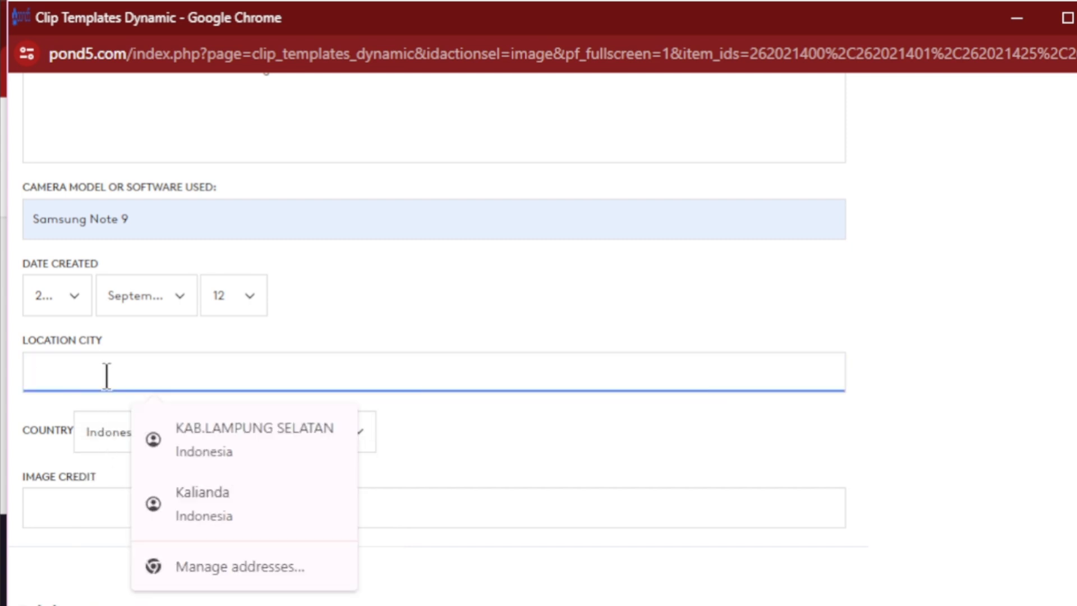
text(yogy)
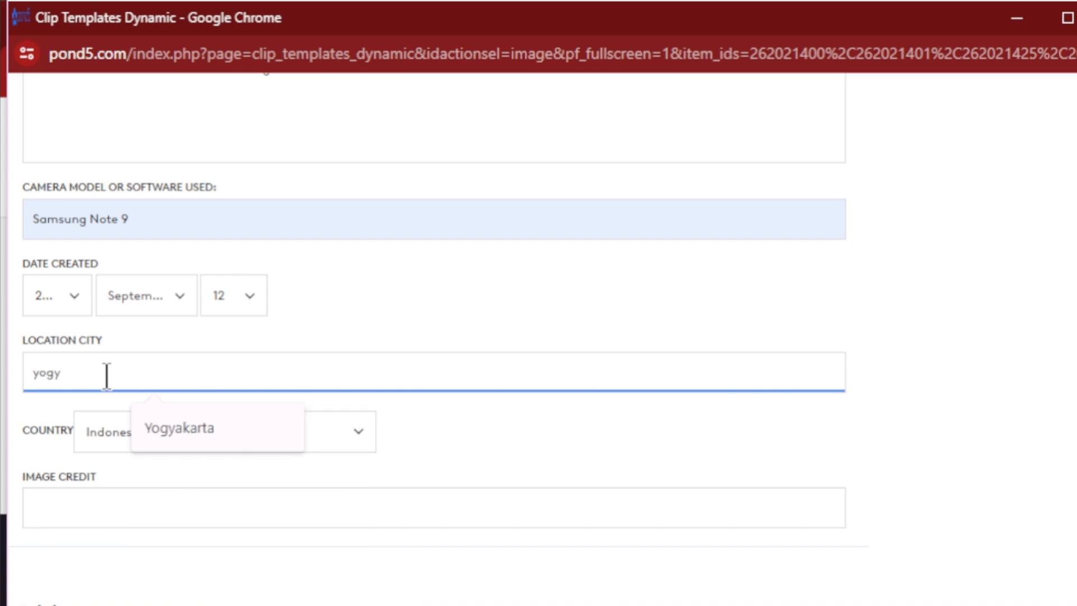
click(177, 427)
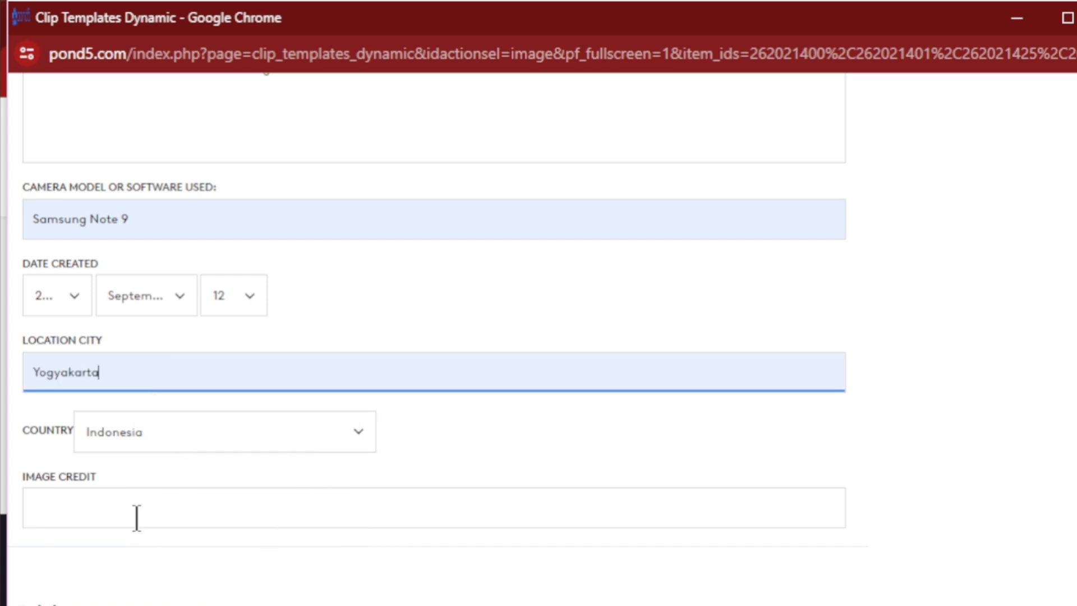
- Set the pricing method to "Autoprice smaller sizes (Recommended)" and the original price to 25 USD
scroll(137, 517, down, 4)
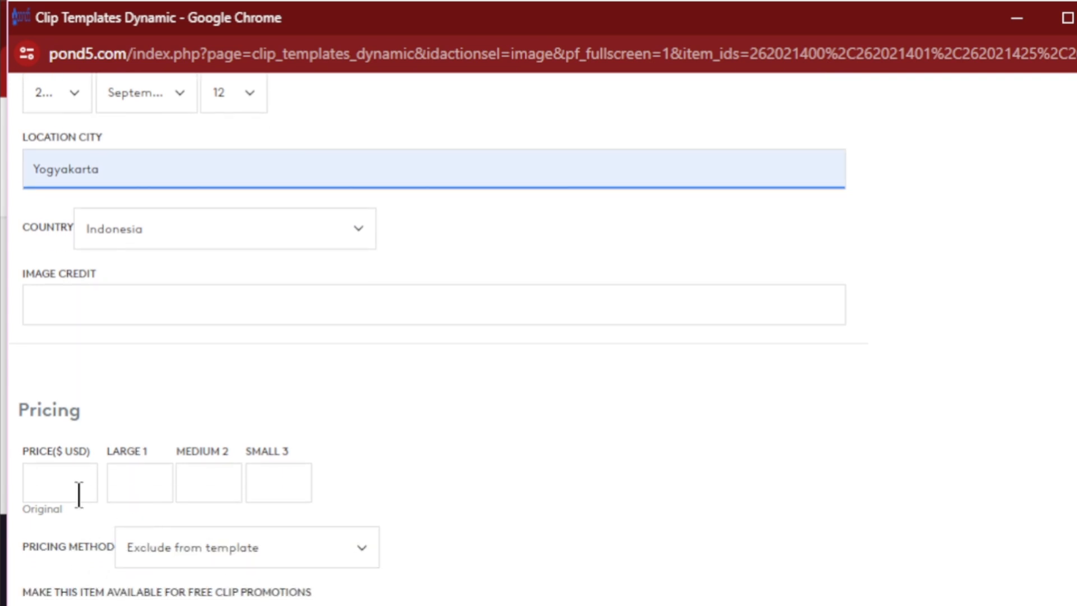
scroll(79, 480, down, 2)
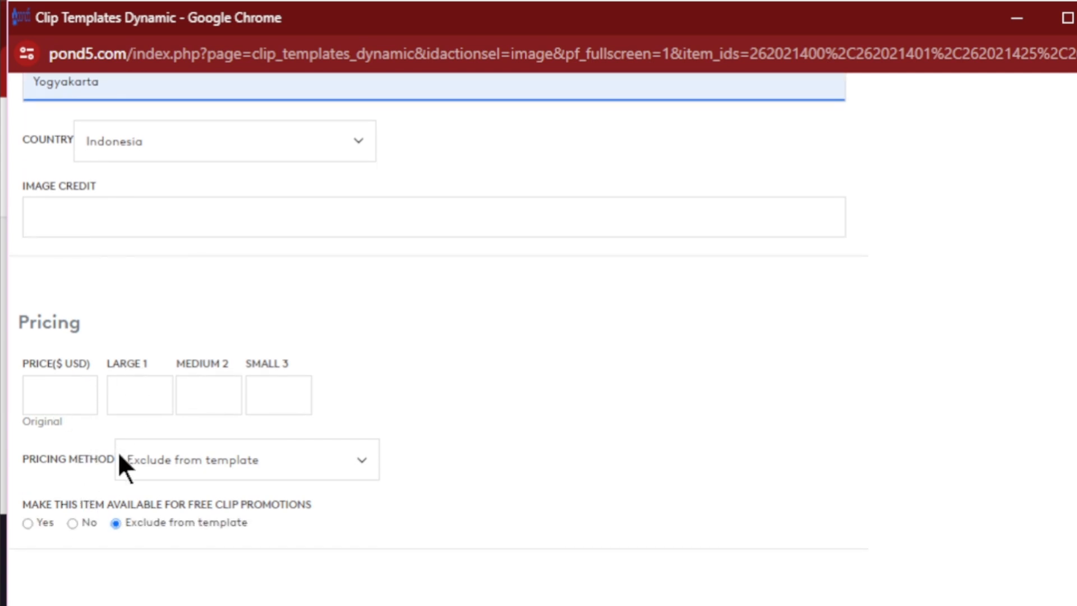
click(225, 466)
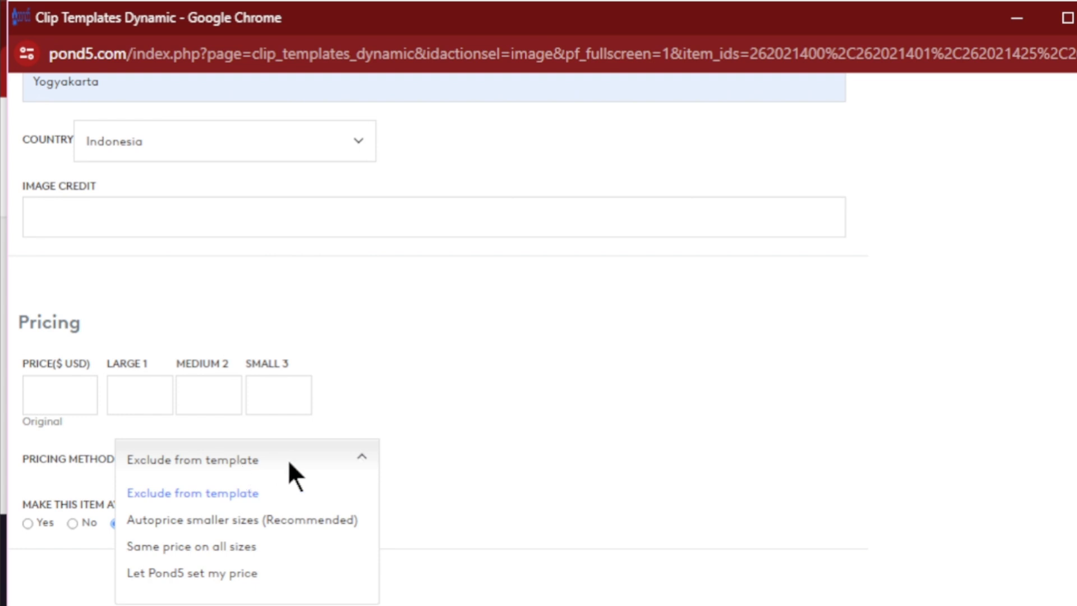
click(293, 527)
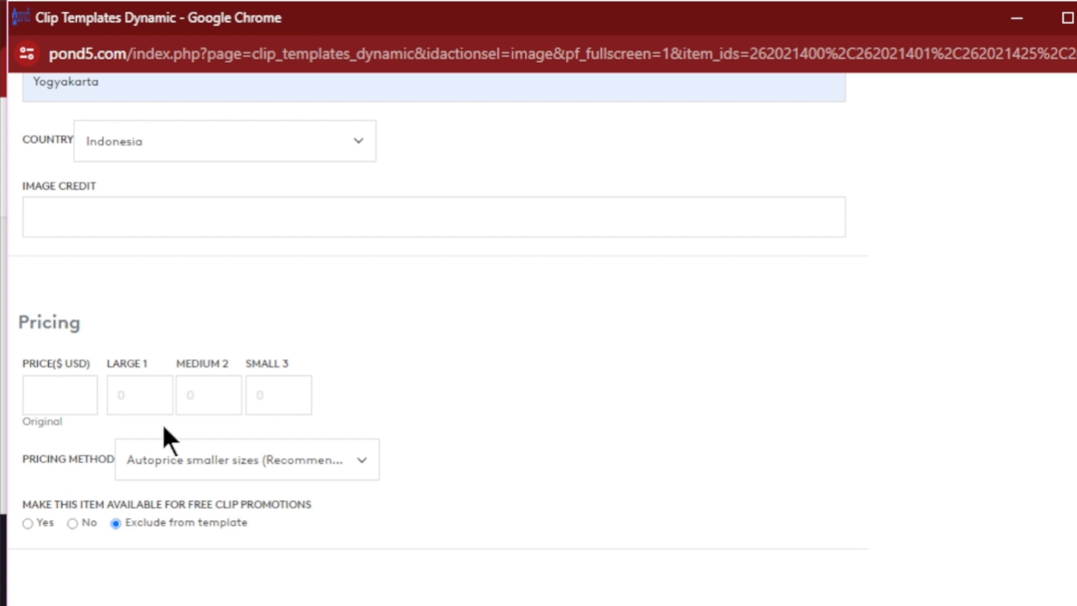
click(71, 381)
text(25)
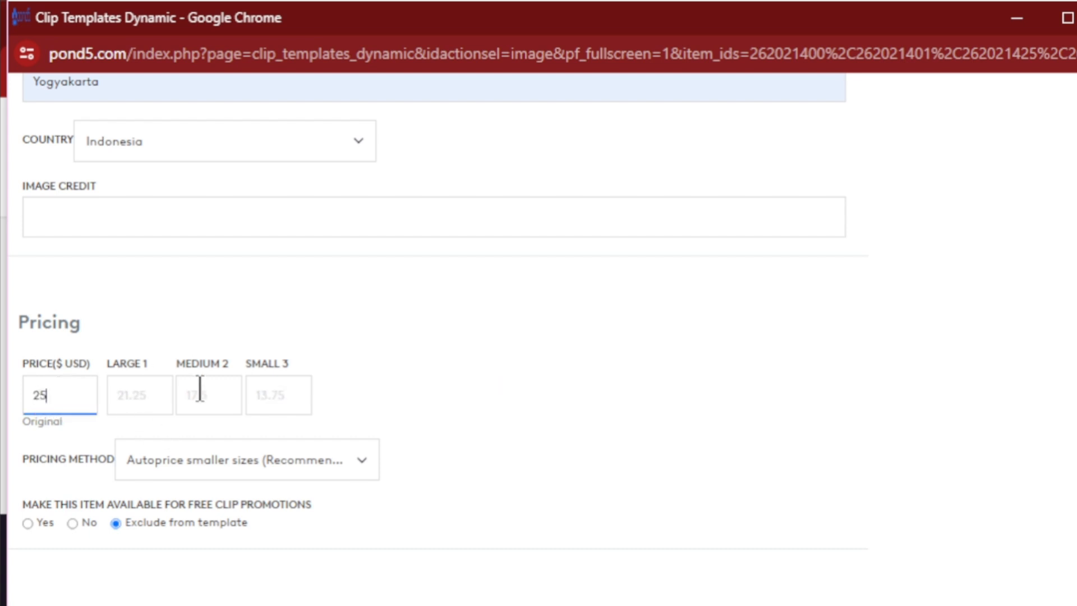
click(398, 402)
- Translate the form's label "Make this item available for free clip promotions" in the Google translator, replacing the text there
scroll(398, 402, down, 1)
scroll(400, 405, down, 1)
scroll(398, 401, down, 2)
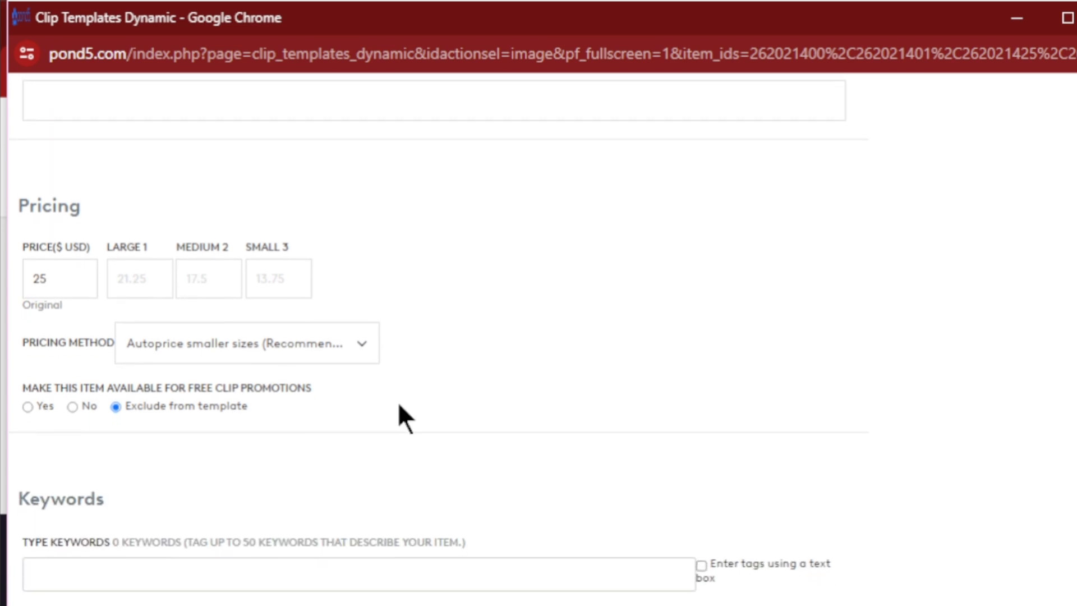
scroll(398, 401, down, 1)
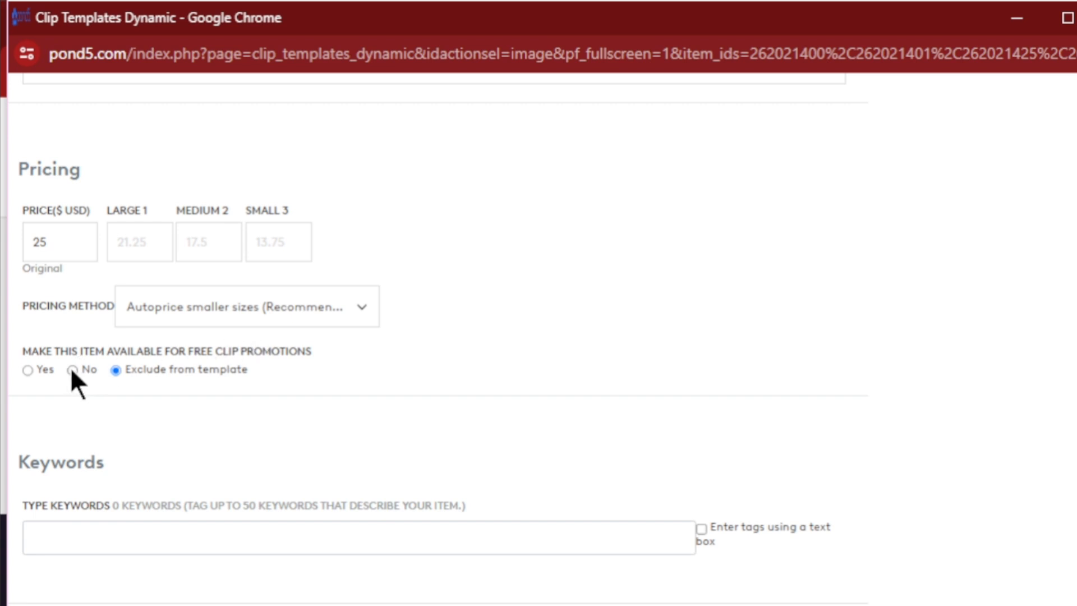
drag(20, 353, 339, 362)
key(ctrl+c)
click(335, 332)
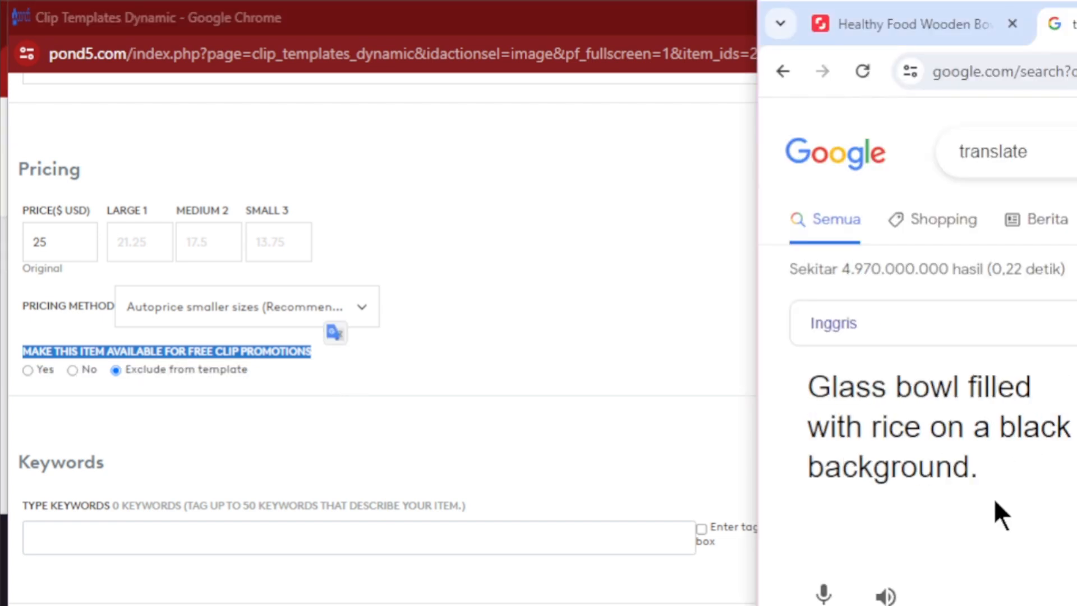
triple_click(981, 476)
key(BackSpace)
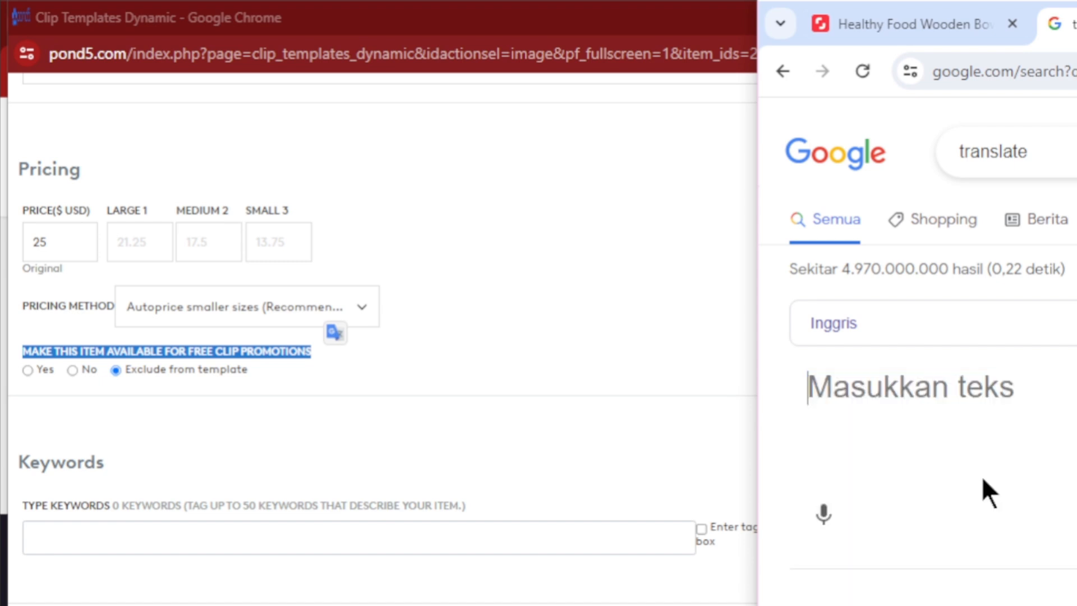
key(ctrl+v)
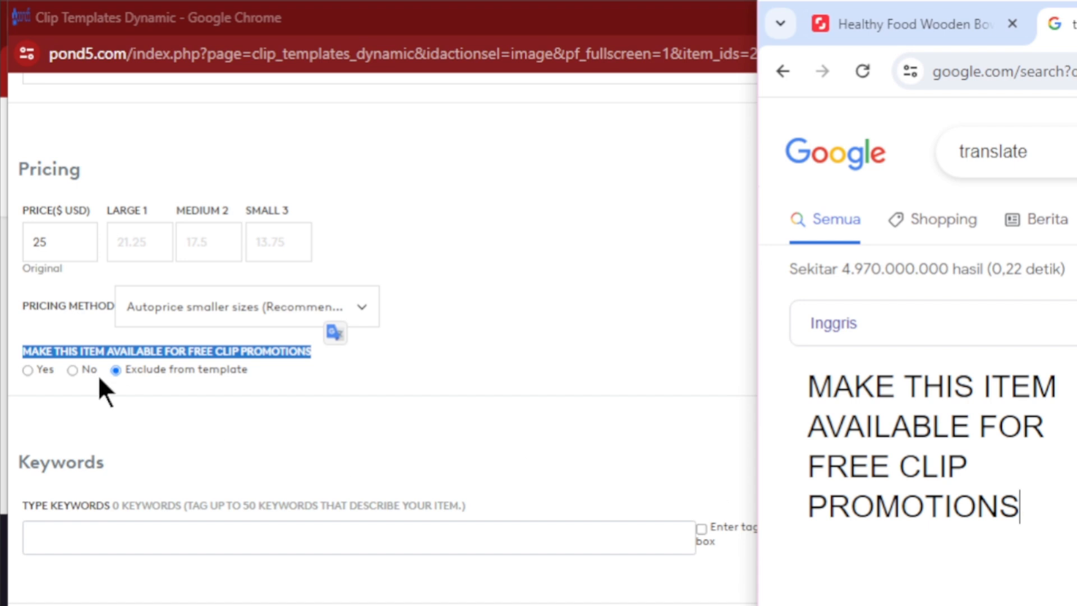
- Return to the Pond5 form and set the availability for free clip promotions to No
click(67, 369)
click(70, 371)
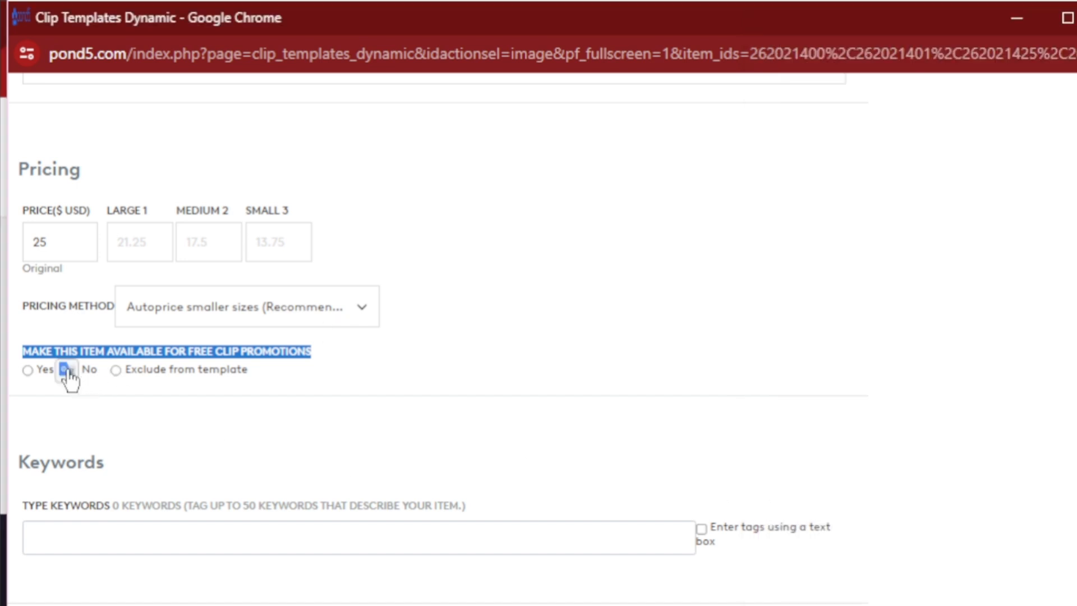
click(282, 375)
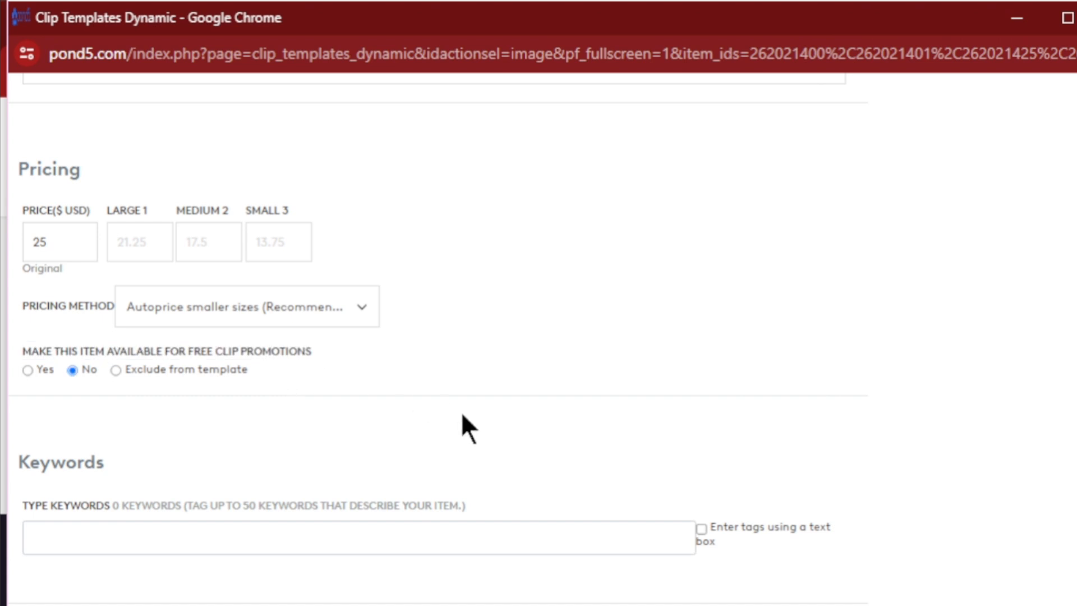
- Enable entering the keyword tags using a text box
scroll(462, 416, down, 5)
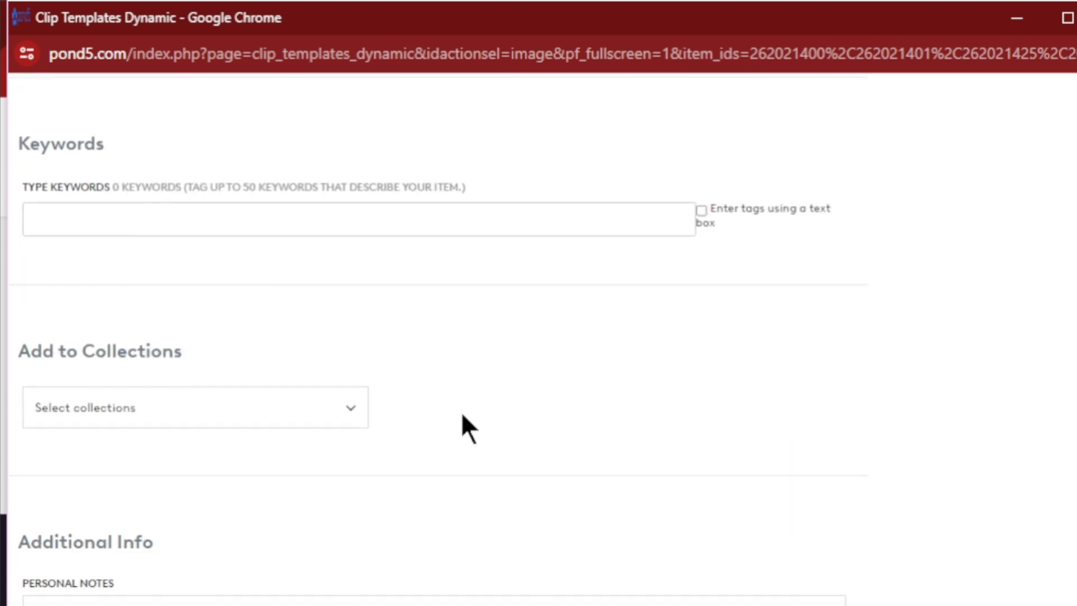
scroll(462, 415, up, 1)
click(670, 279)
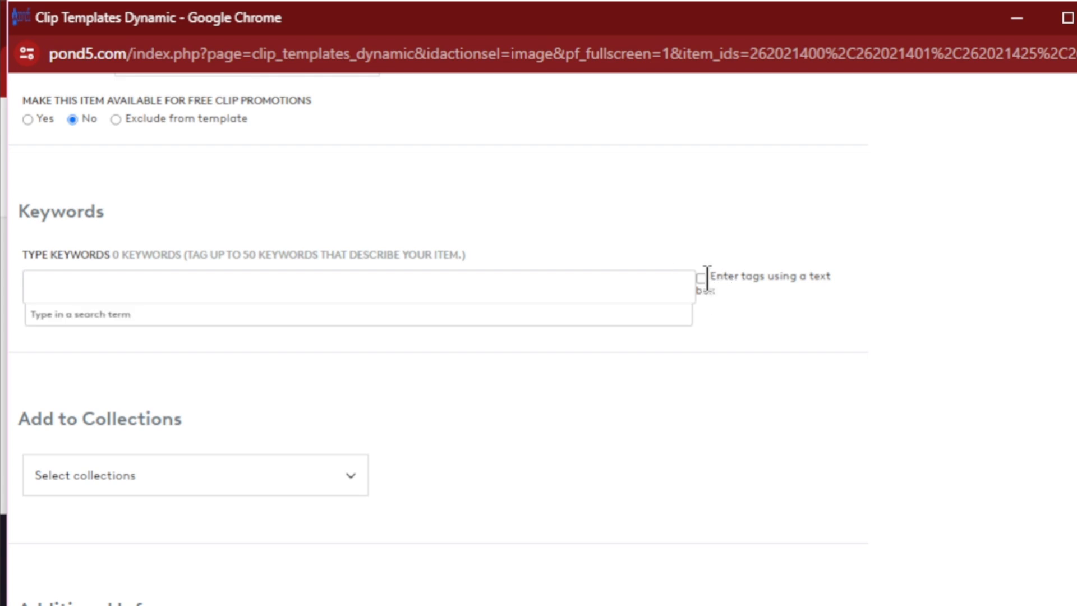
click(701, 277)
click(456, 308)
scroll(456, 308, down, 3)
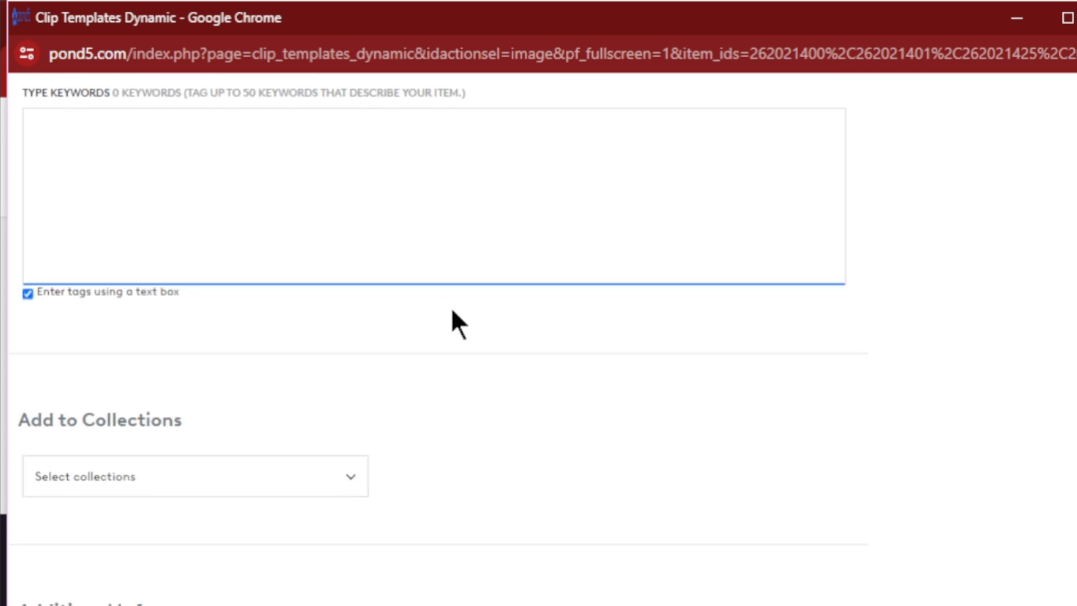
scroll(452, 310, down, 2)
scroll(452, 311, down, 5)
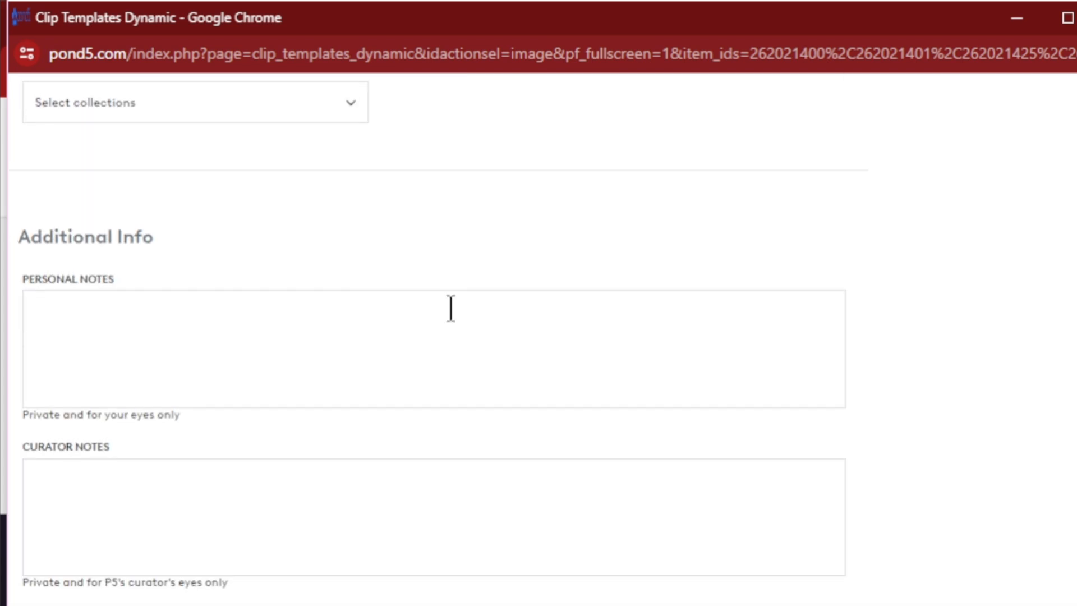
scroll(451, 308, up, 2)
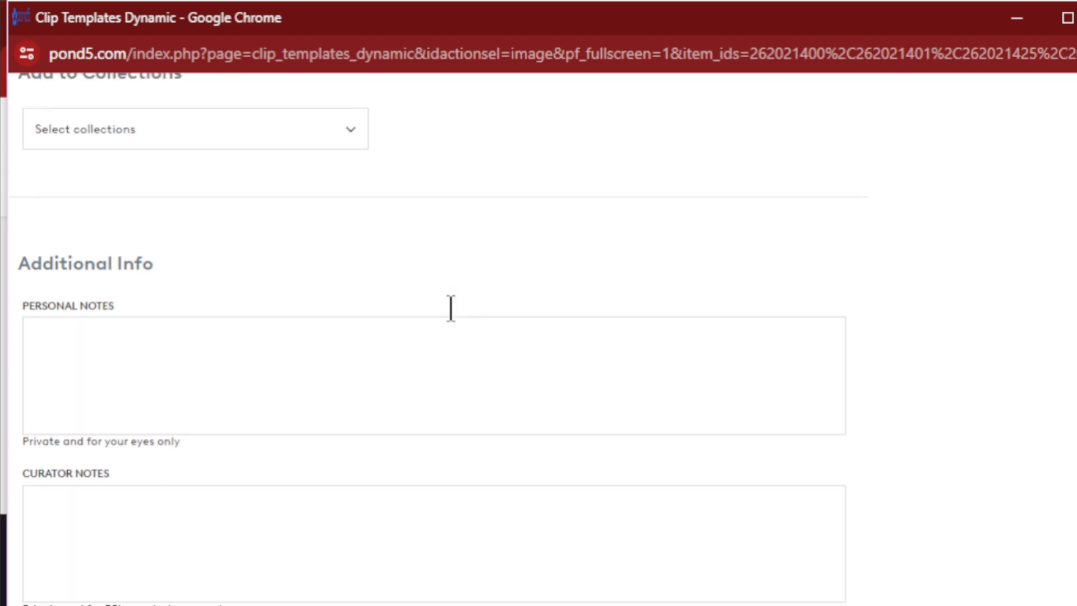
scroll(451, 307, up, 6)
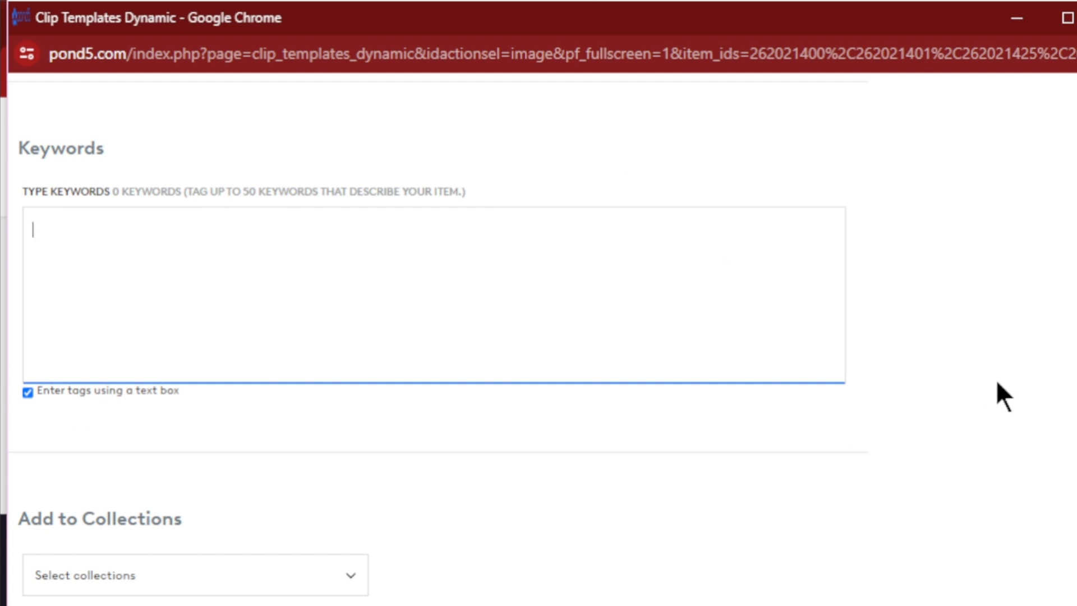
- Copy all related keywords of the similar Shutterstock image and paste them into the Pond5 keywords box
click(1076, 292)
click(874, 25)
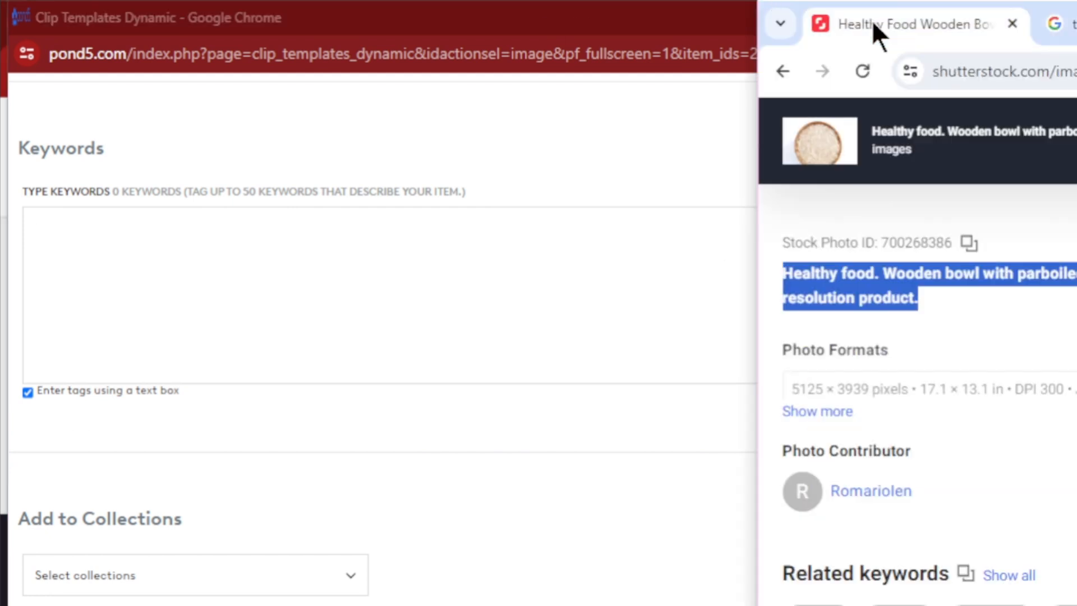
scroll(954, 337, down, 4)
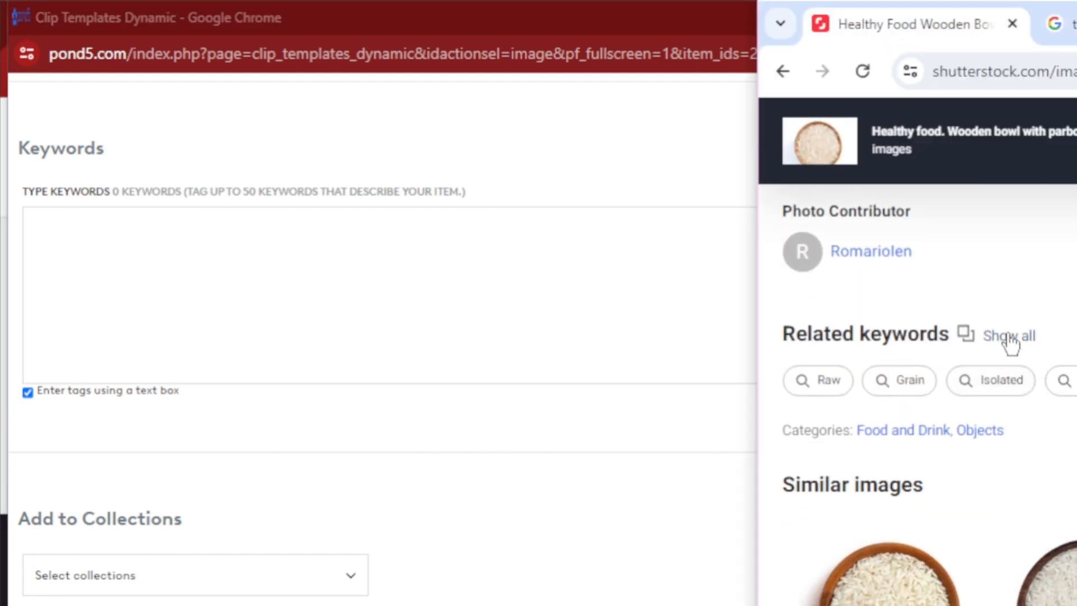
click(991, 342)
click(966, 334)
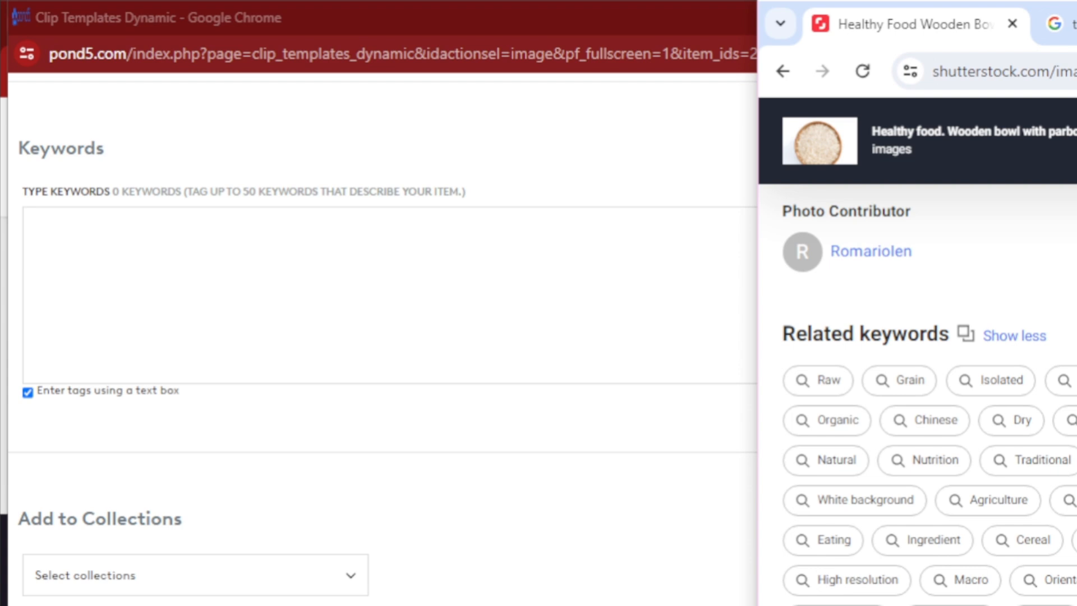
click(303, 250)
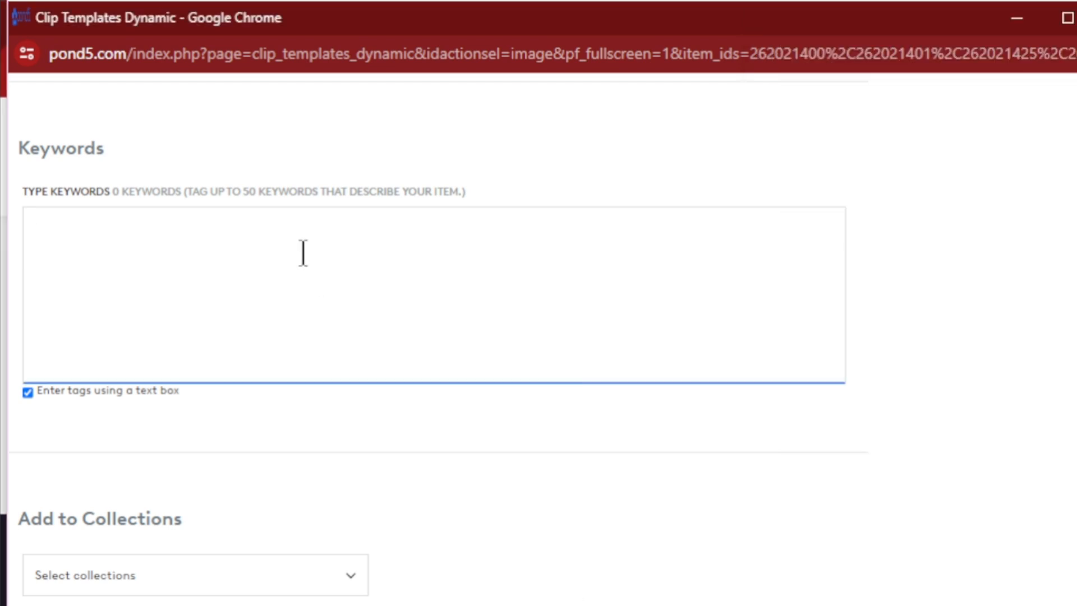
key(ctrl+v)
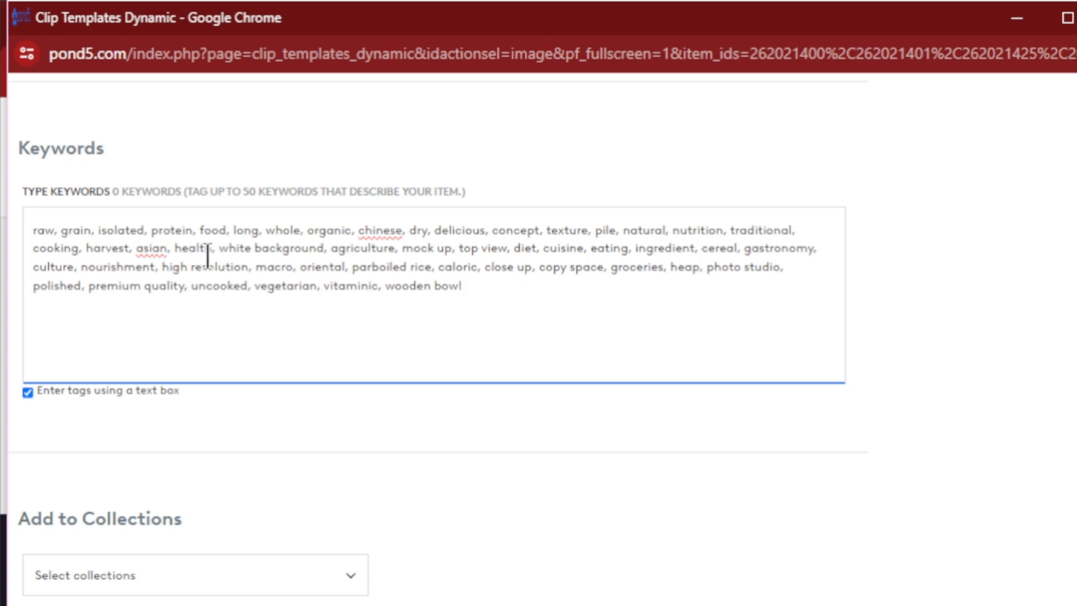
- Remove "white background" from the pasted keywords and append "beras" to the end of the list
drag(220, 249, 324, 253)
key(BackSpace)
key(BackSpace)
key(BackSpace)
click(344, 300)
text(, beras)
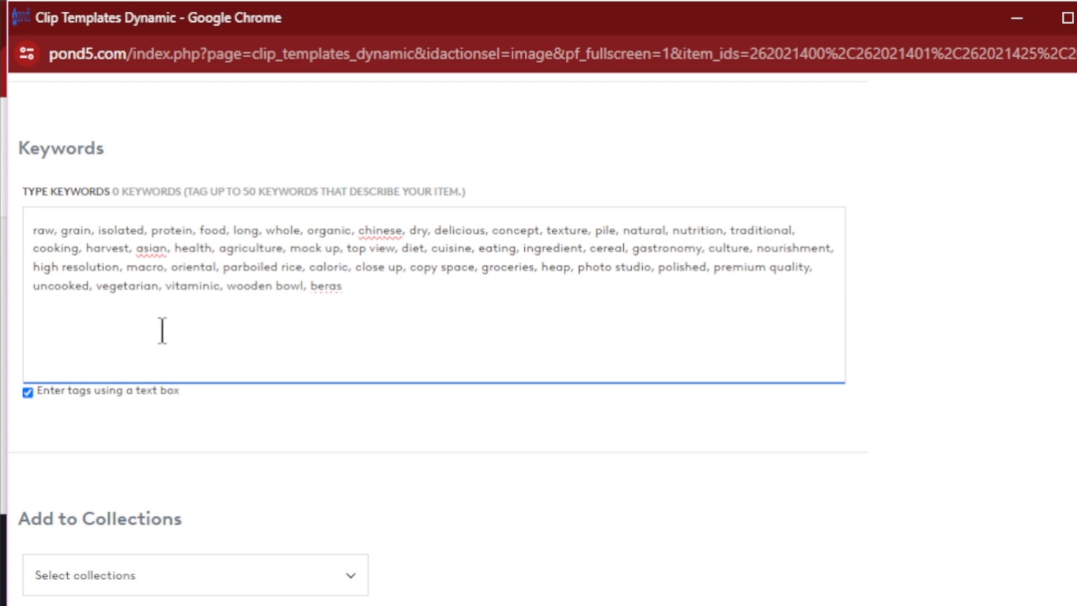
- Turn off text-box keyword entry to convert the keywords into tags, submit the batch edit and close its window
click(28, 391)
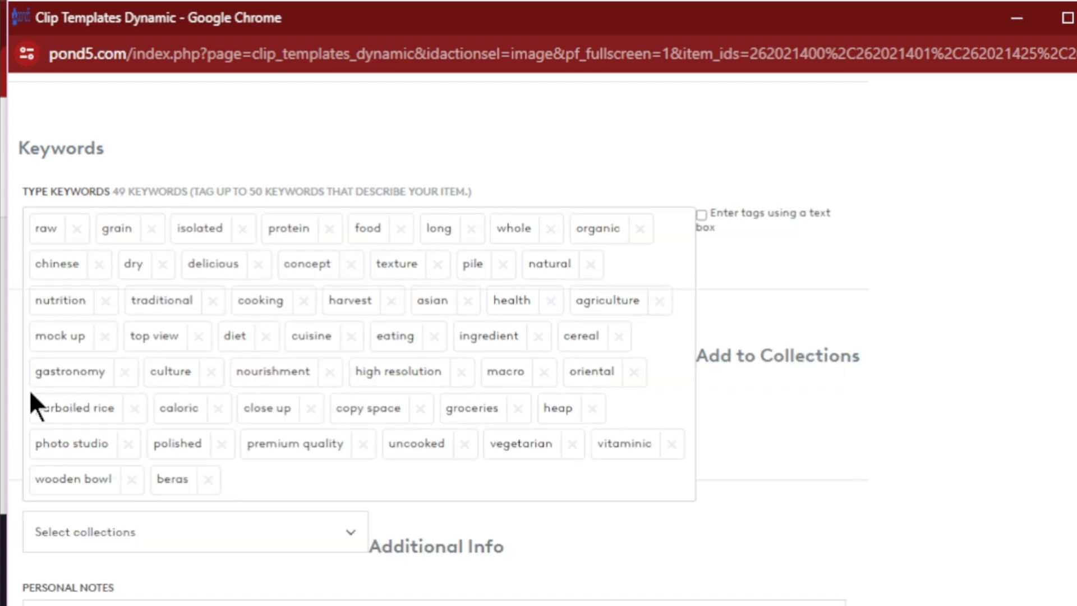
scroll(774, 326, down, 1)
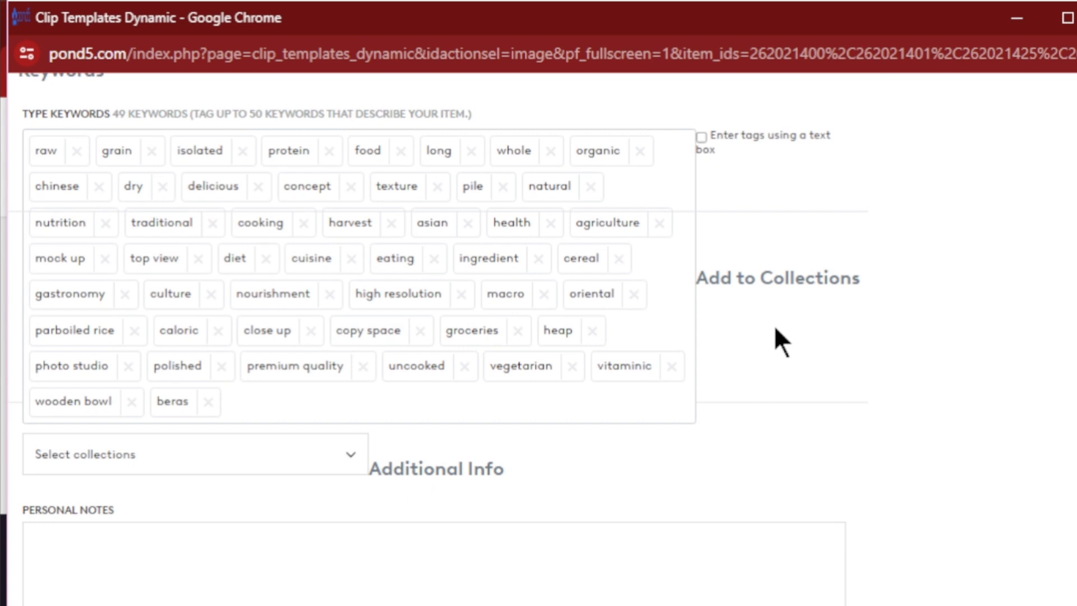
scroll(775, 329, down, 2)
scroll(776, 330, down, 2)
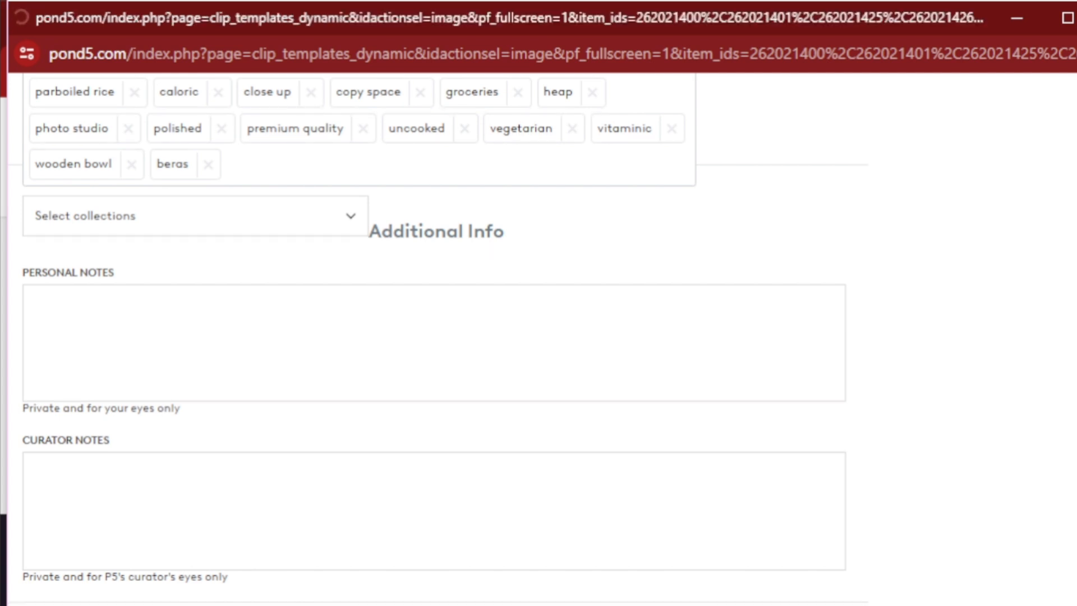
scroll(539, 339, down, 11)
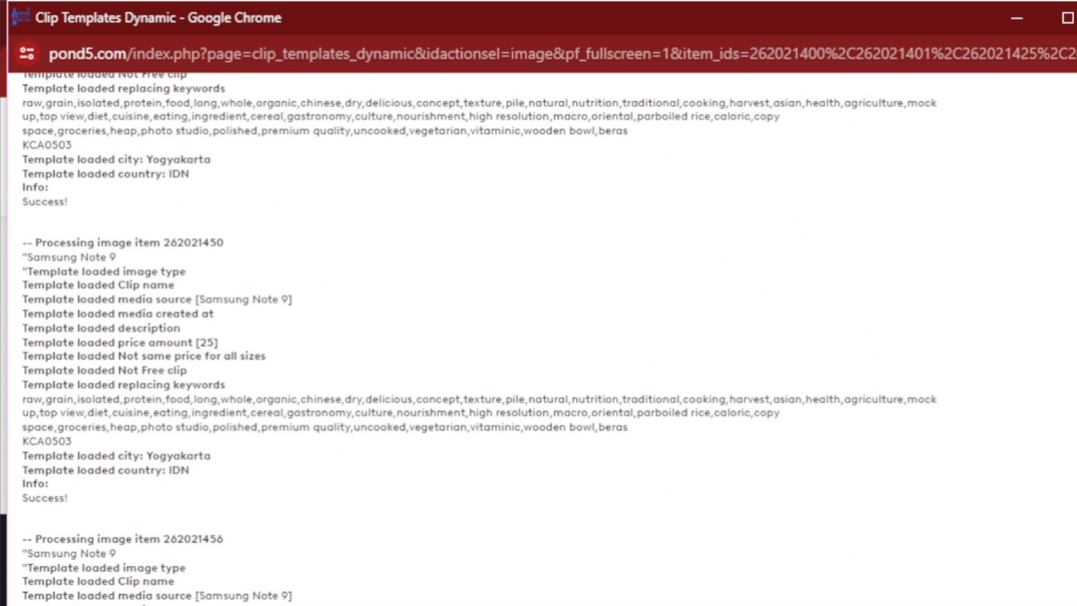
key(ctrl+w)
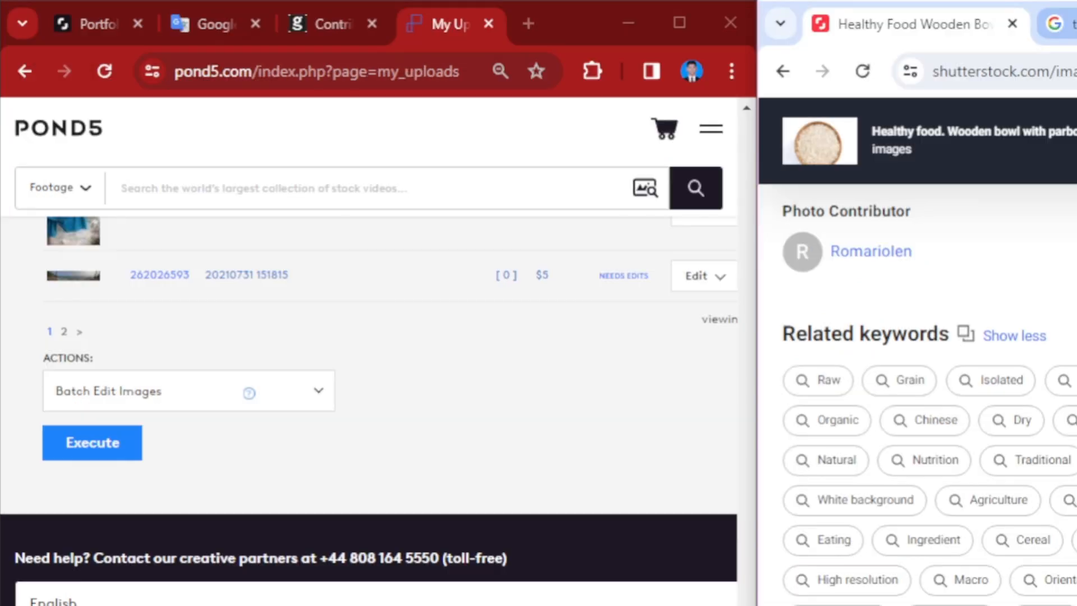
- View the uploads with the status Processing and those with the status Online
scroll(525, 365, up, 15)
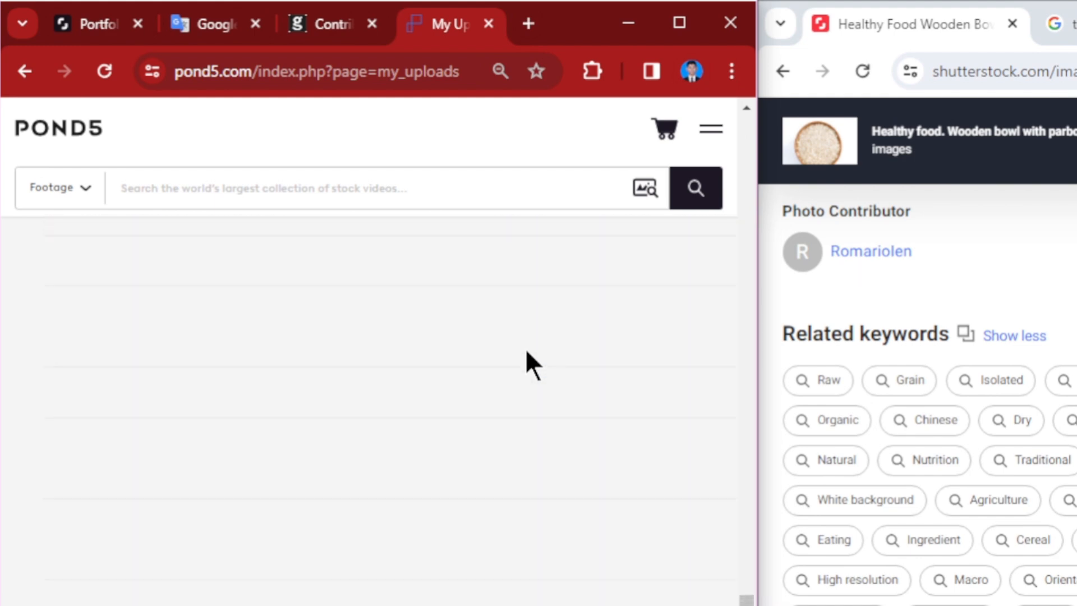
drag(746, 601, 770, 117)
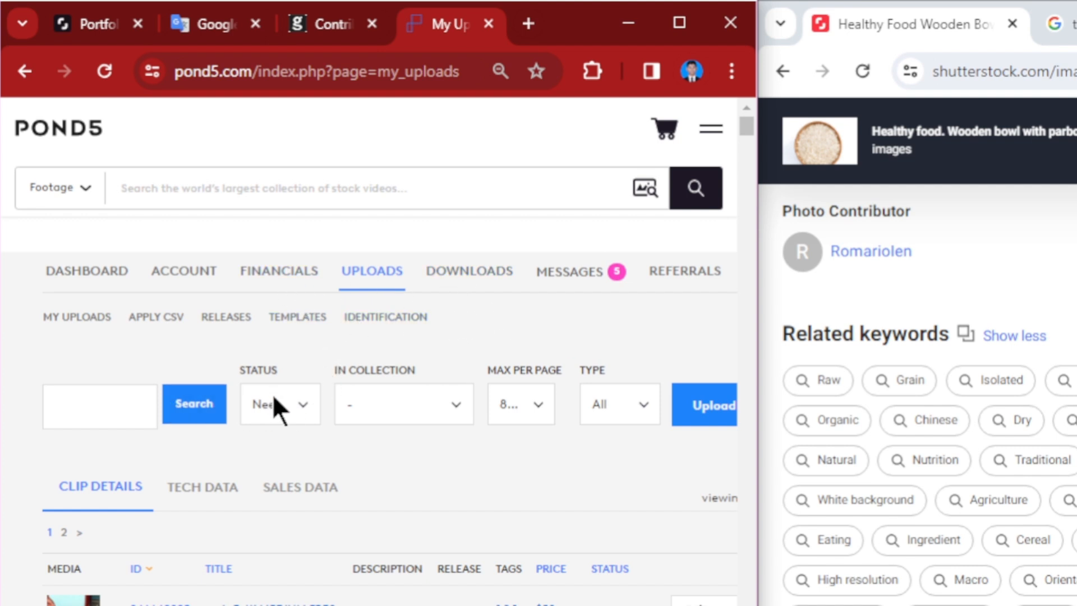
click(295, 404)
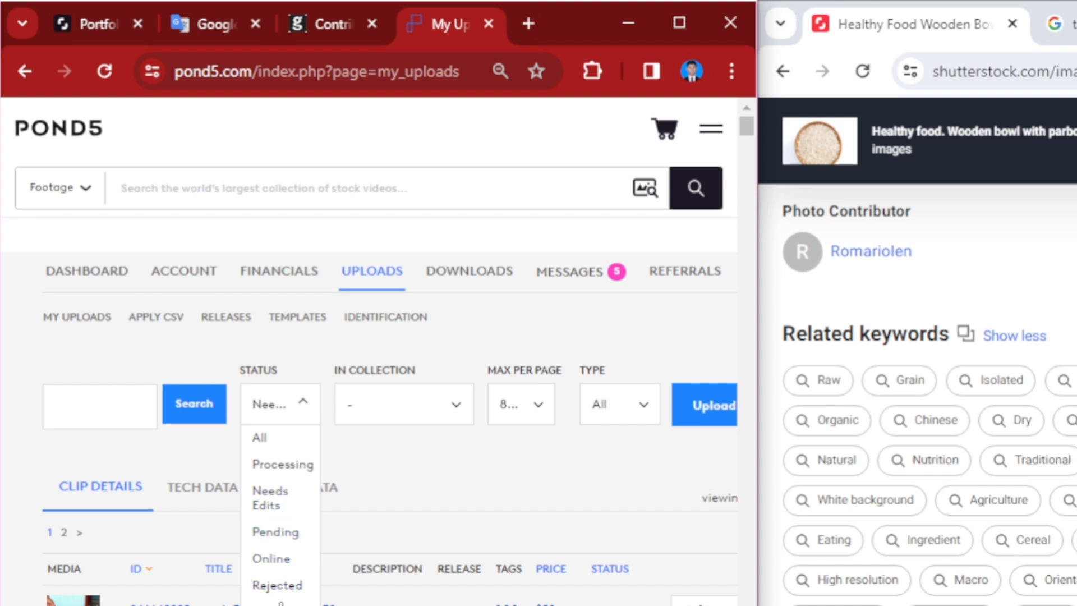
click(284, 465)
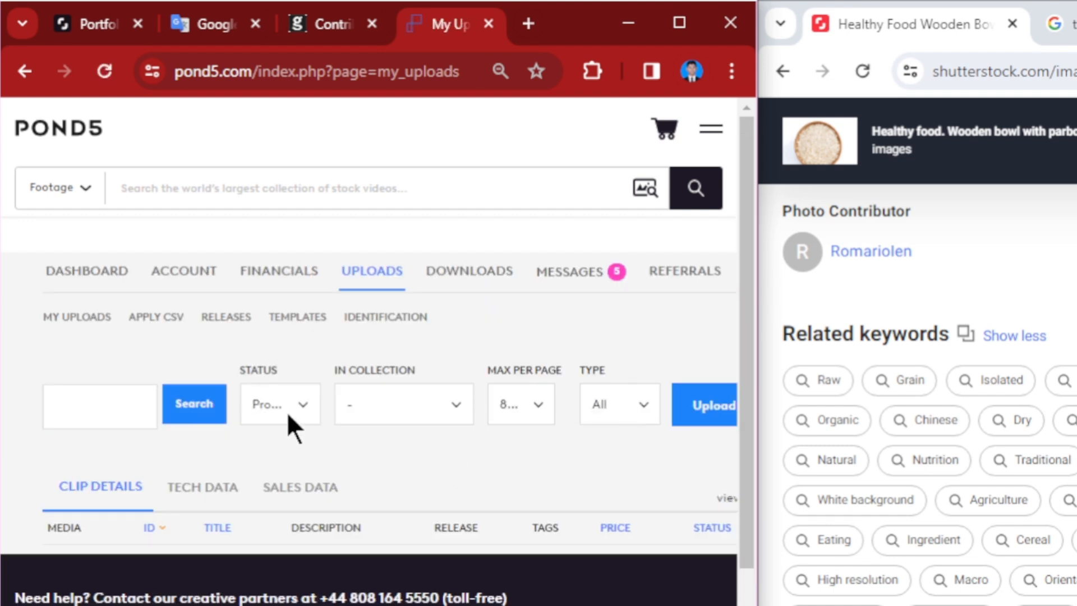
click(294, 408)
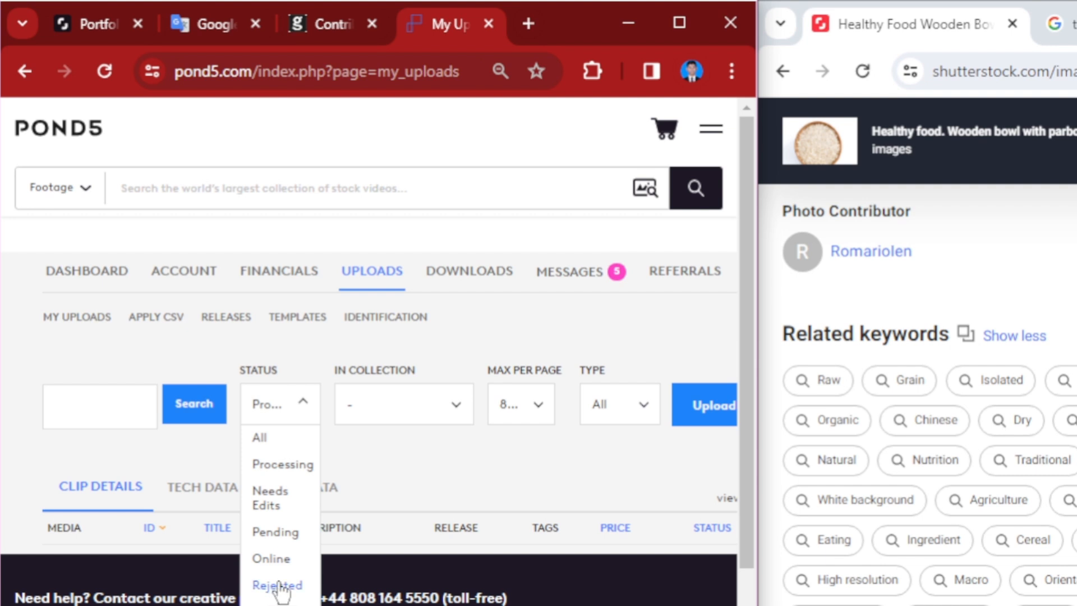
click(281, 560)
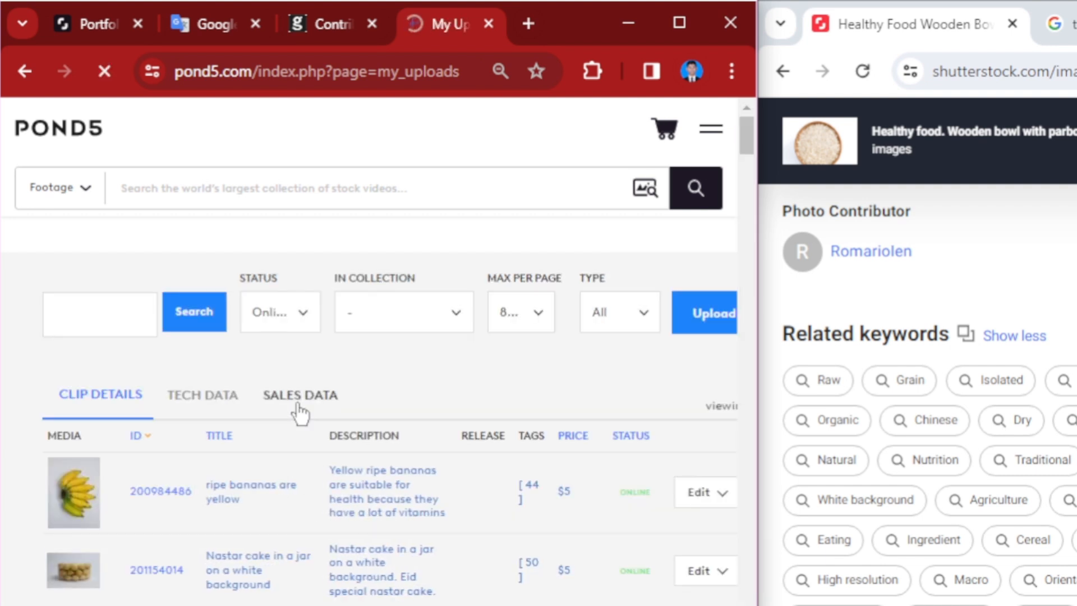
- Filter the uploads by the status Needs Edits and check the titles, descriptions, tags and prices of the batch-edited rice photos
click(297, 313)
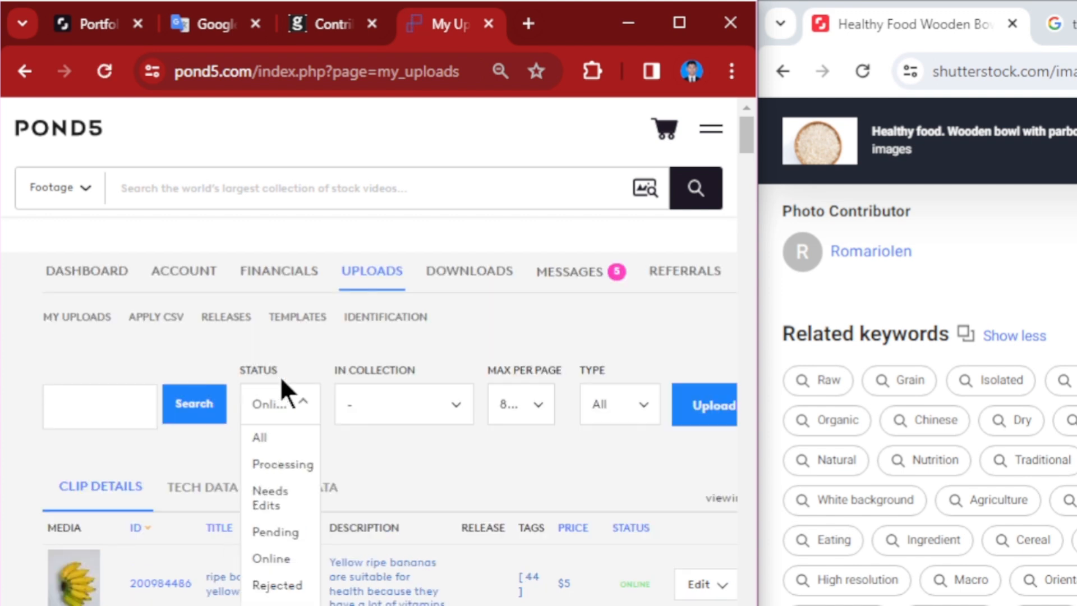
click(271, 503)
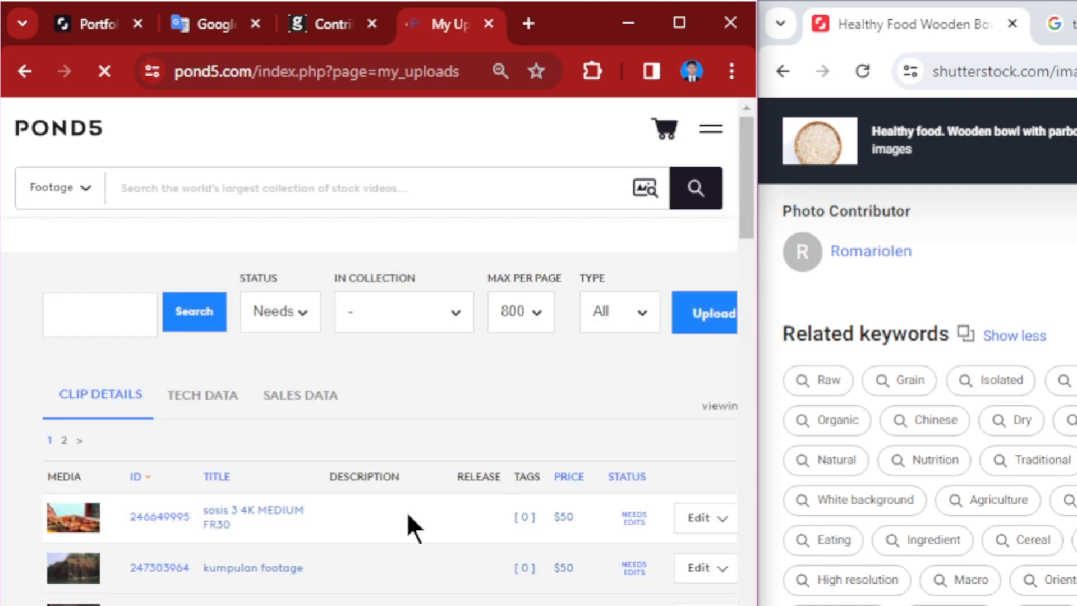
scroll(406, 512, down, 3)
scroll(408, 516, down, 2)
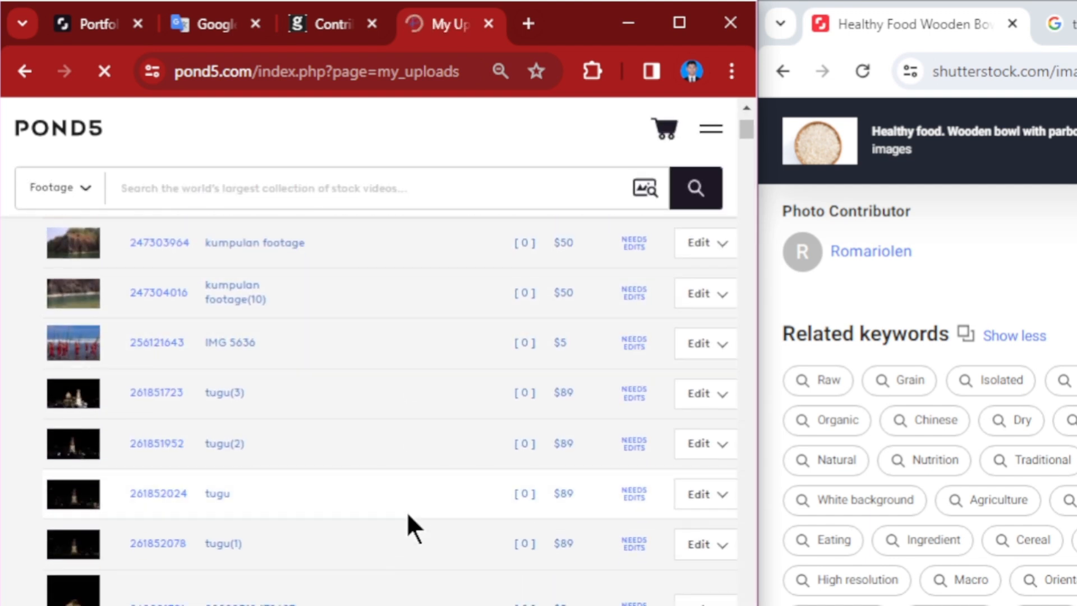
scroll(408, 516, down, 1)
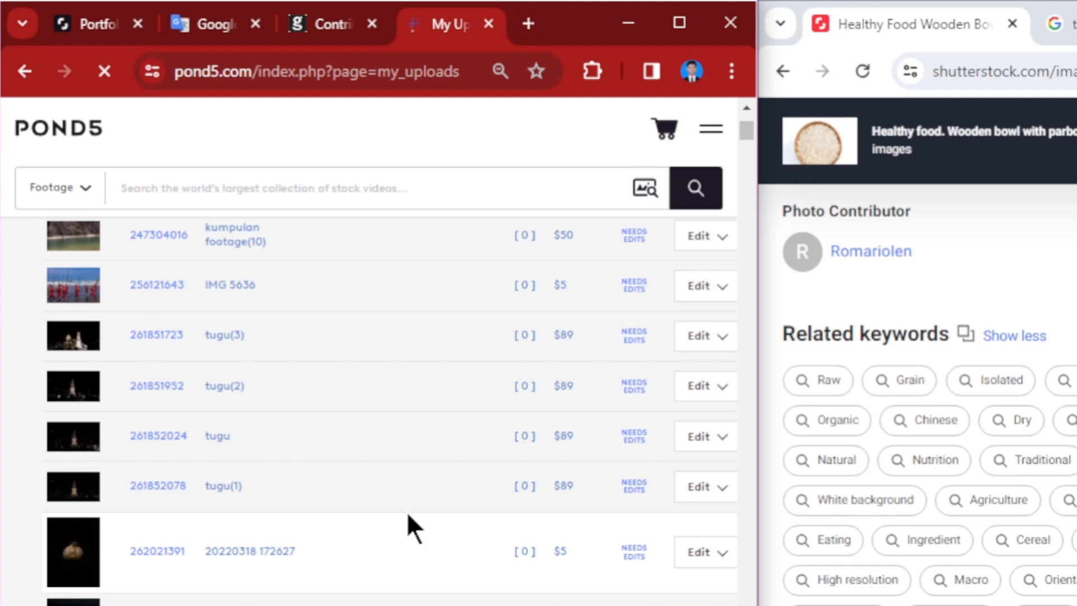
scroll(406, 511, down, 8)
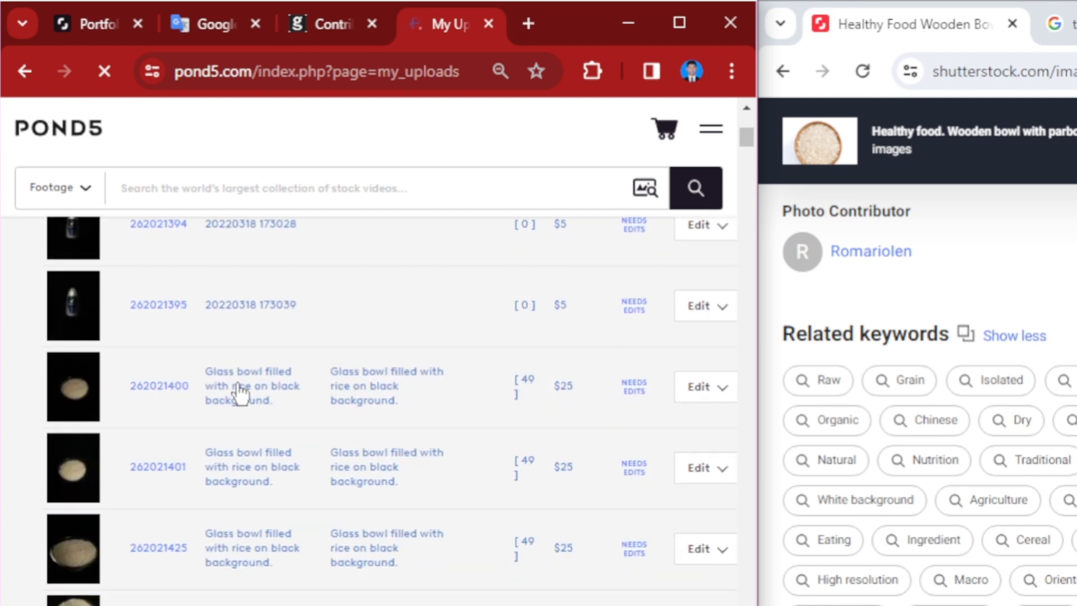
scroll(597, 407, right, 2)
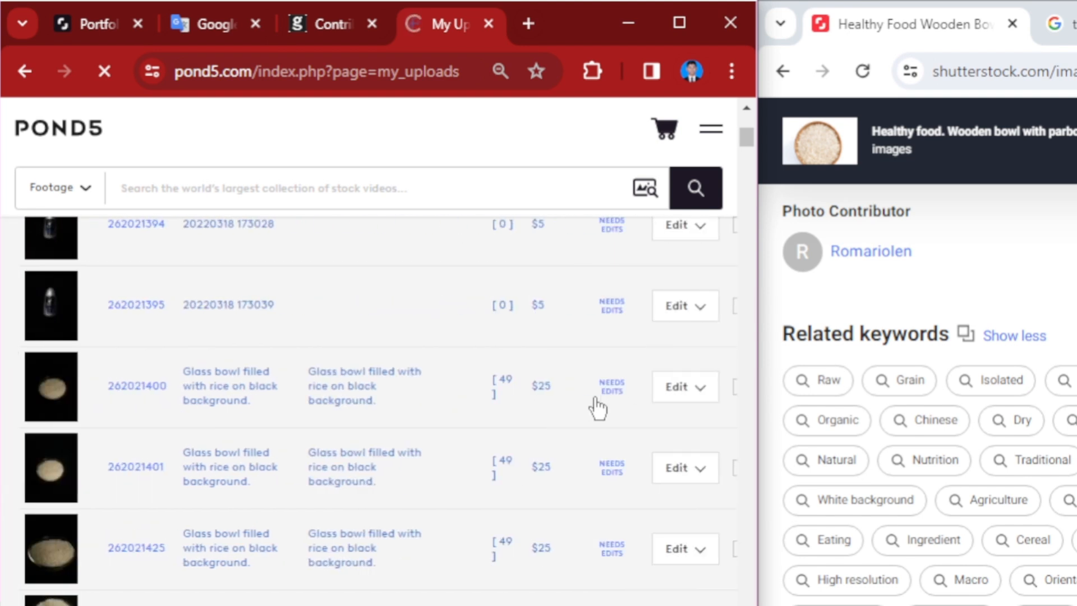
scroll(597, 408, right, 4)
scroll(597, 407, left, 4)
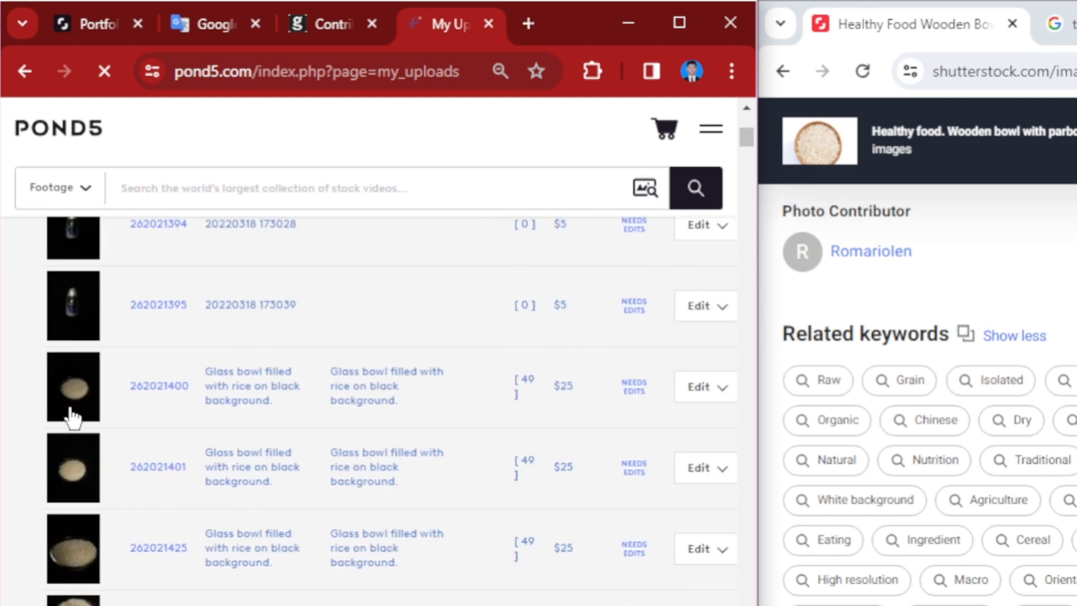
scroll(724, 414, right, 5)
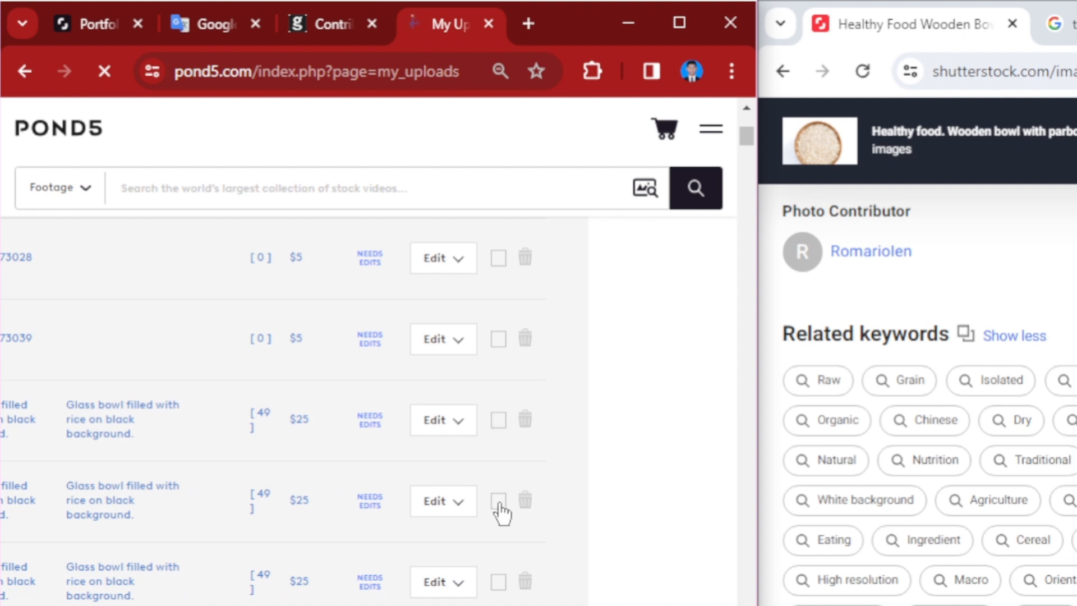
scroll(324, 516, left, 5)
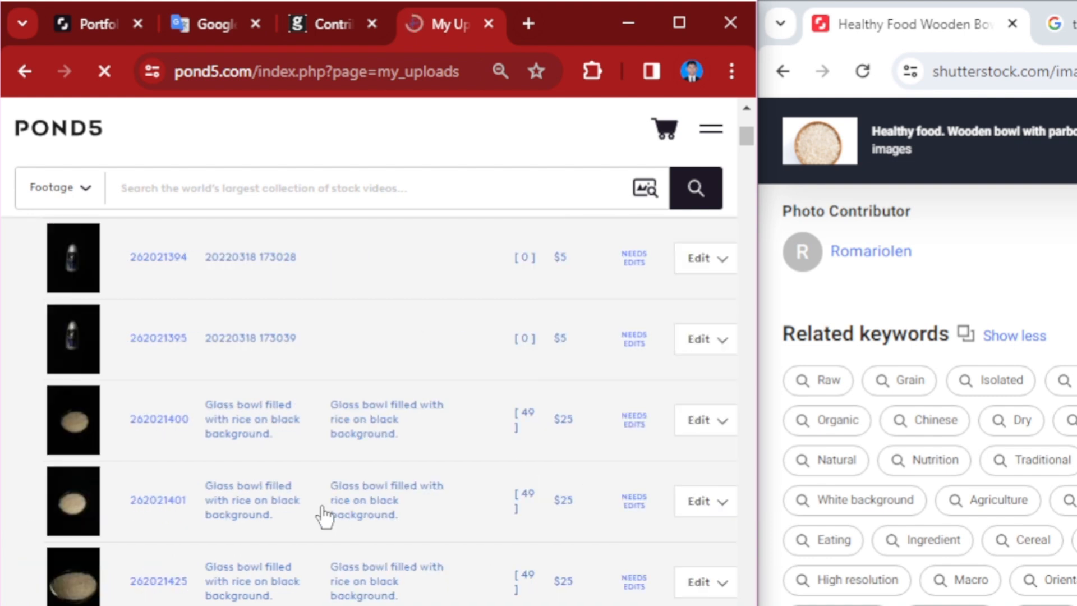
scroll(324, 516, down, 2)
scroll(324, 517, right, 5)
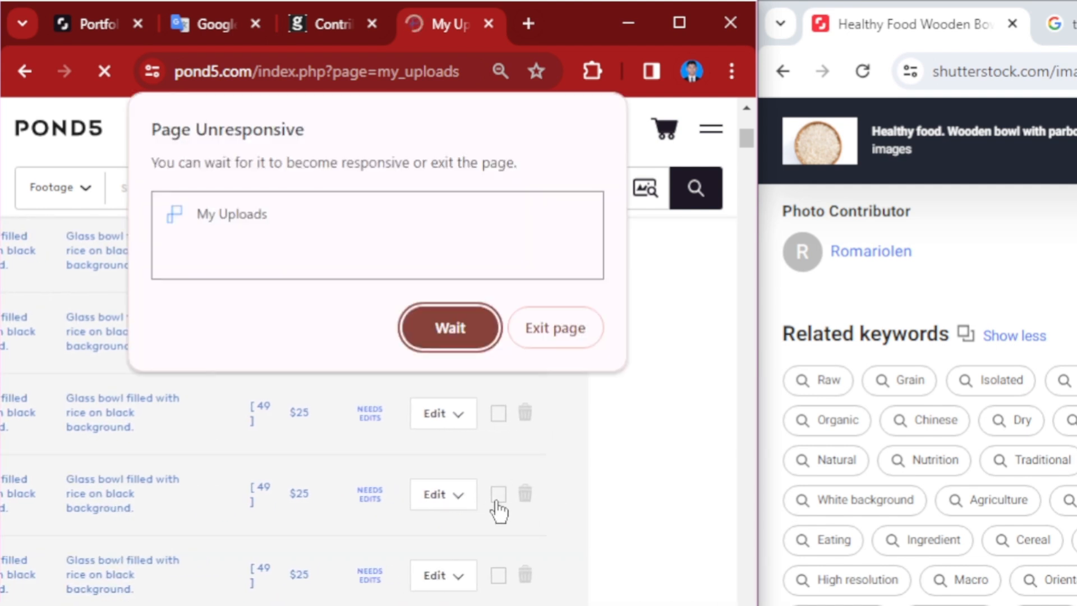
- Keep waiting for the unresponsive page and select all uploads titled "Glass bowl filled with rice on black background."
click(465, 326)
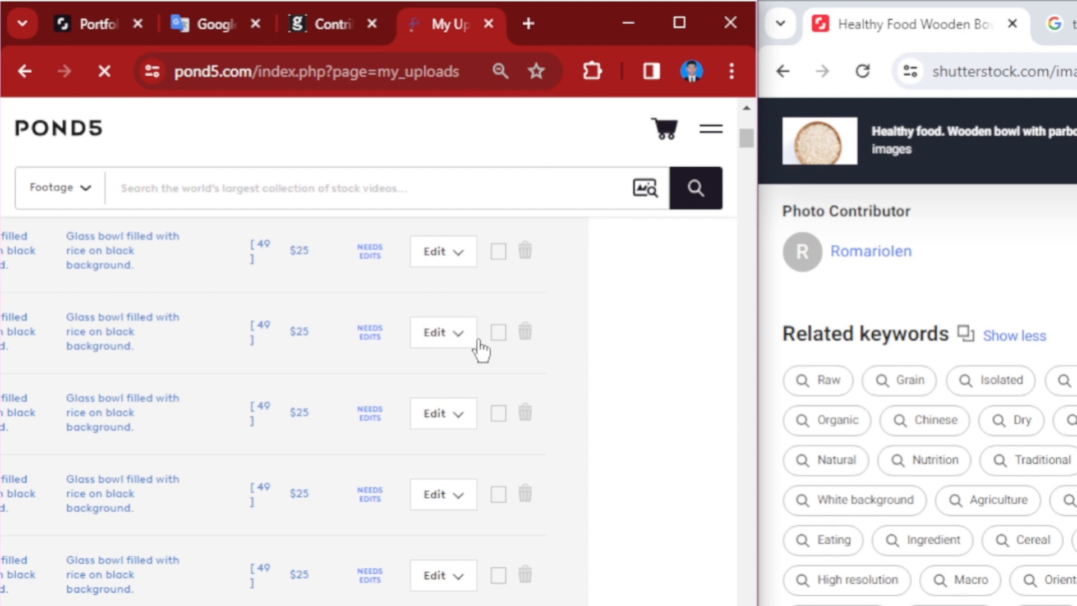
click(498, 332)
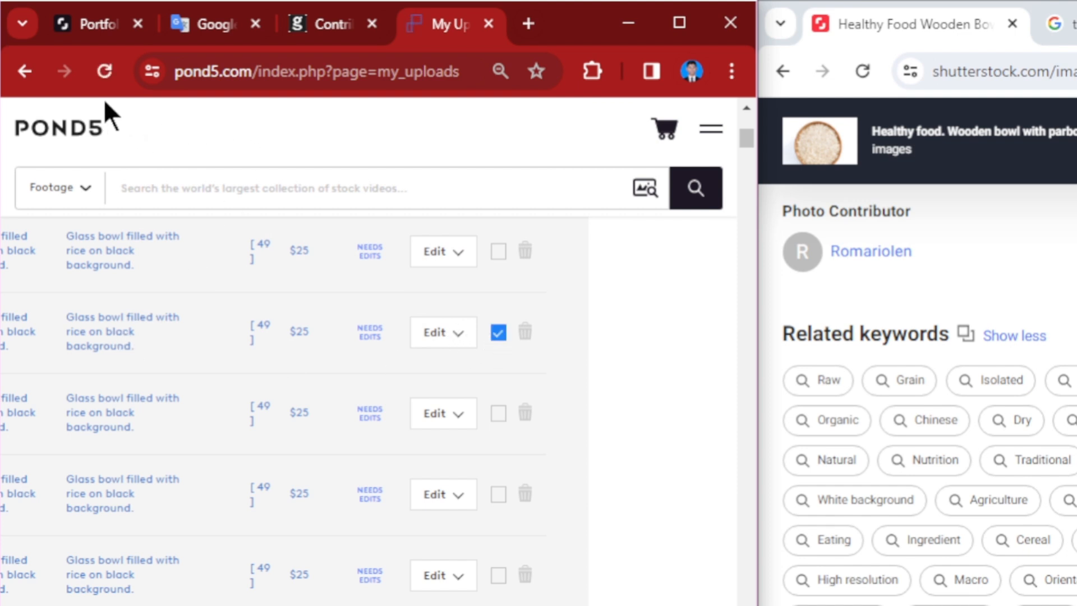
click(497, 251)
click(500, 410)
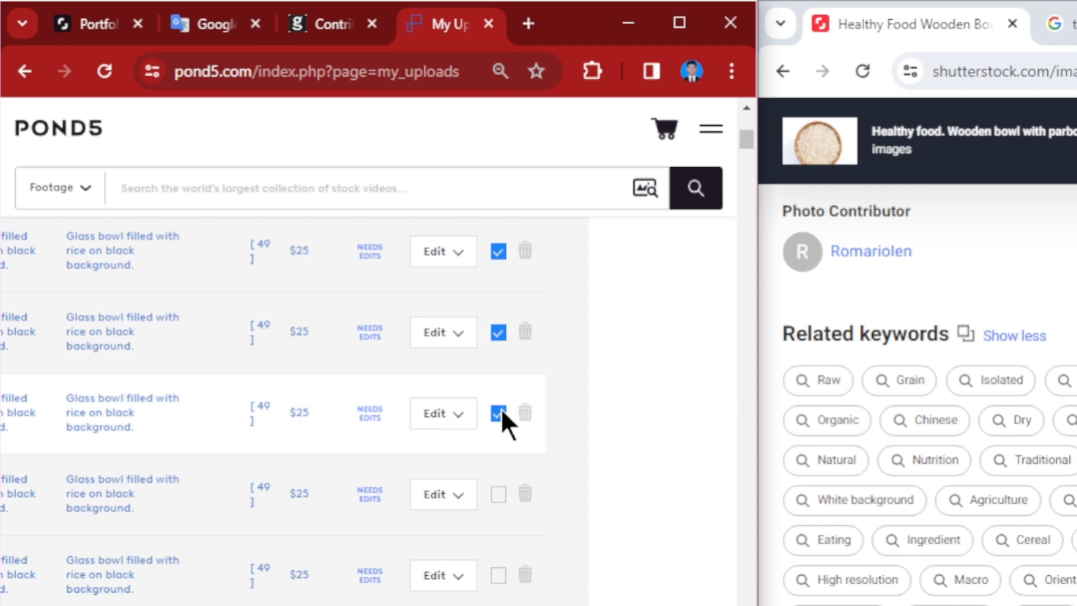
click(497, 495)
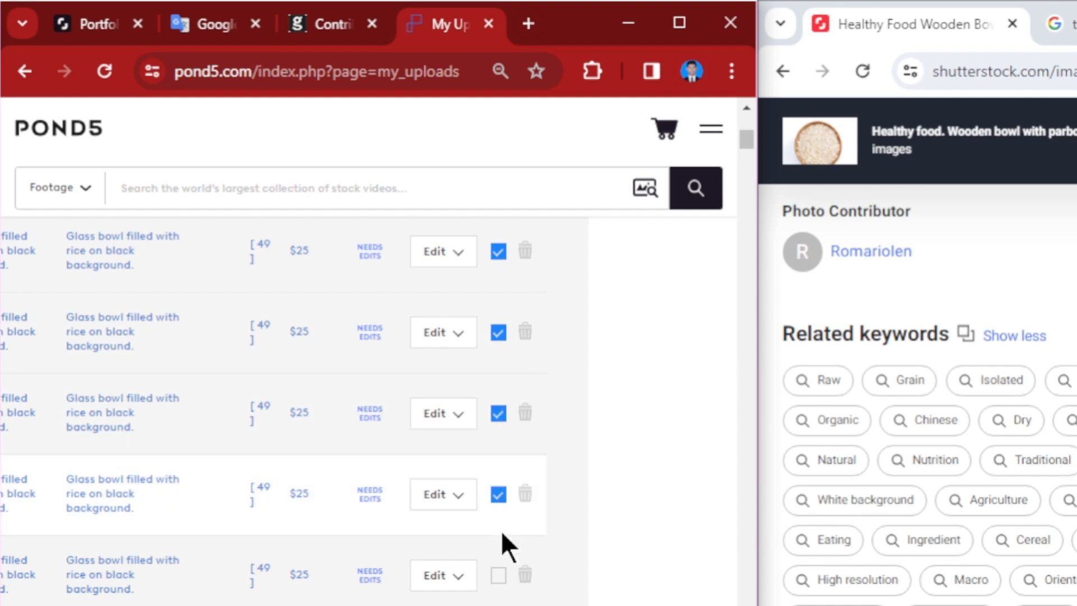
click(499, 574)
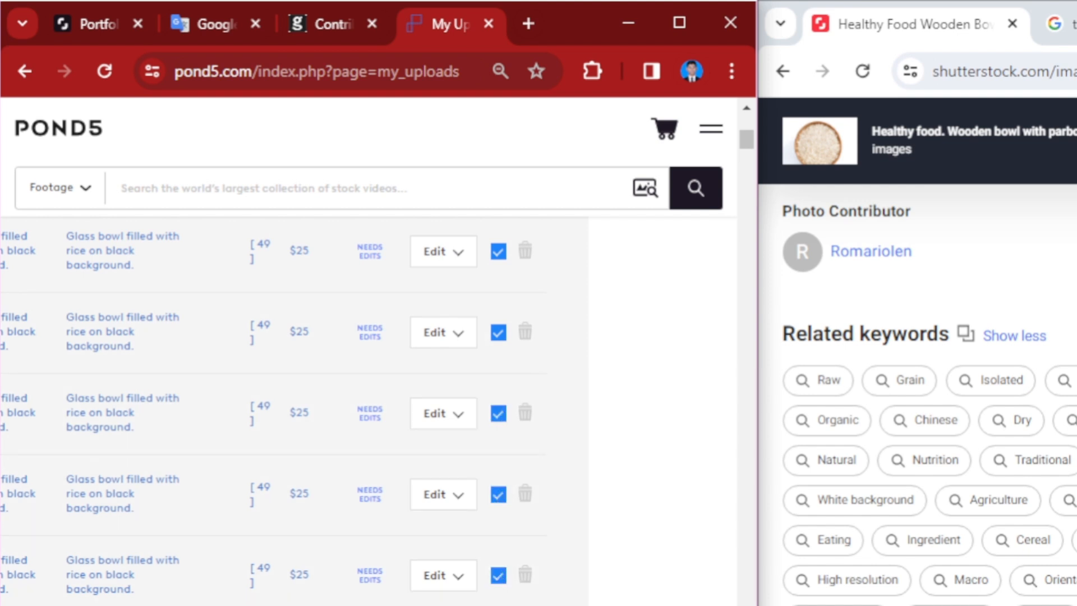
scroll(368, 411, left, 3)
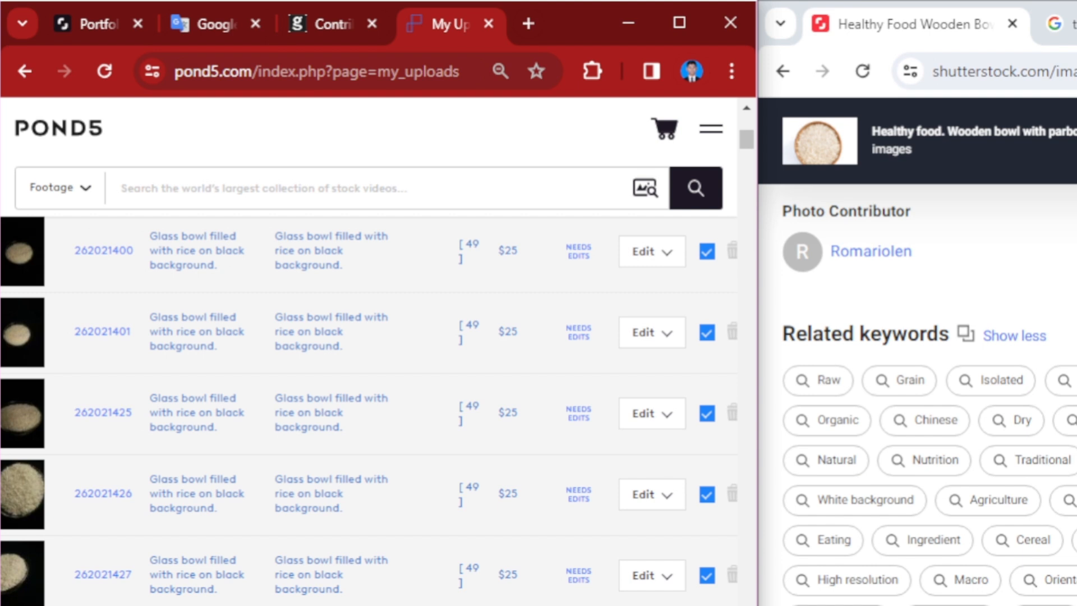
key(alt+Tab)
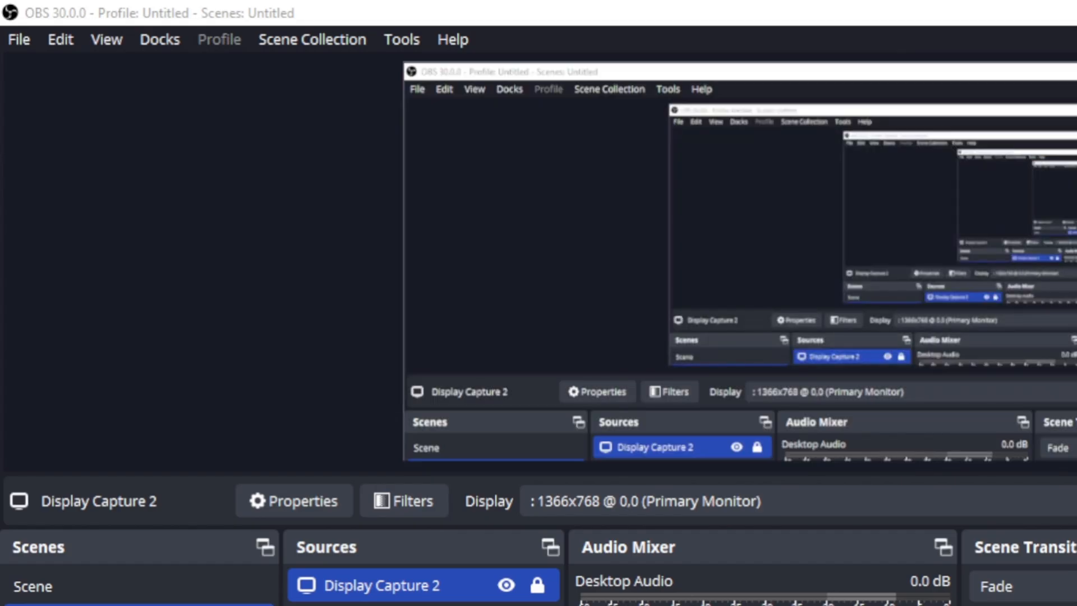
key(alt+Tab)
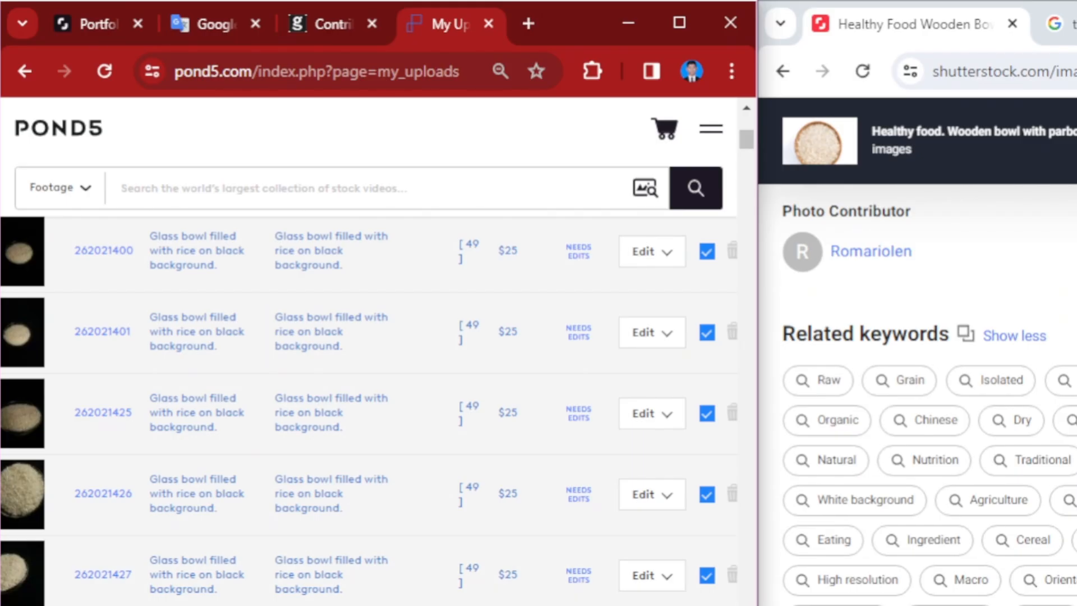
scroll(370, 409, down, 5)
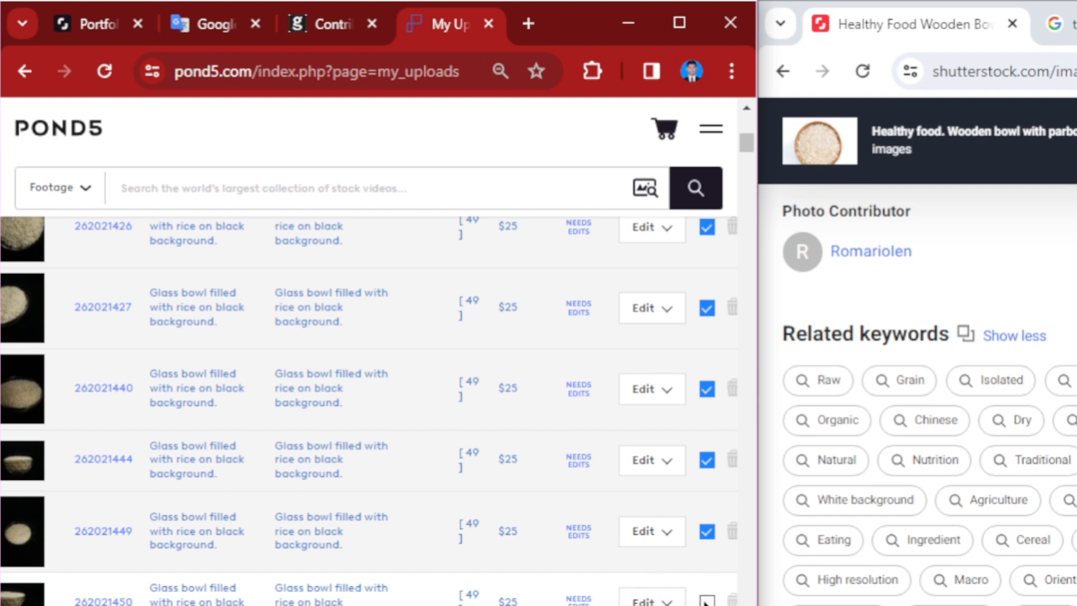
scroll(706, 600, down, 5)
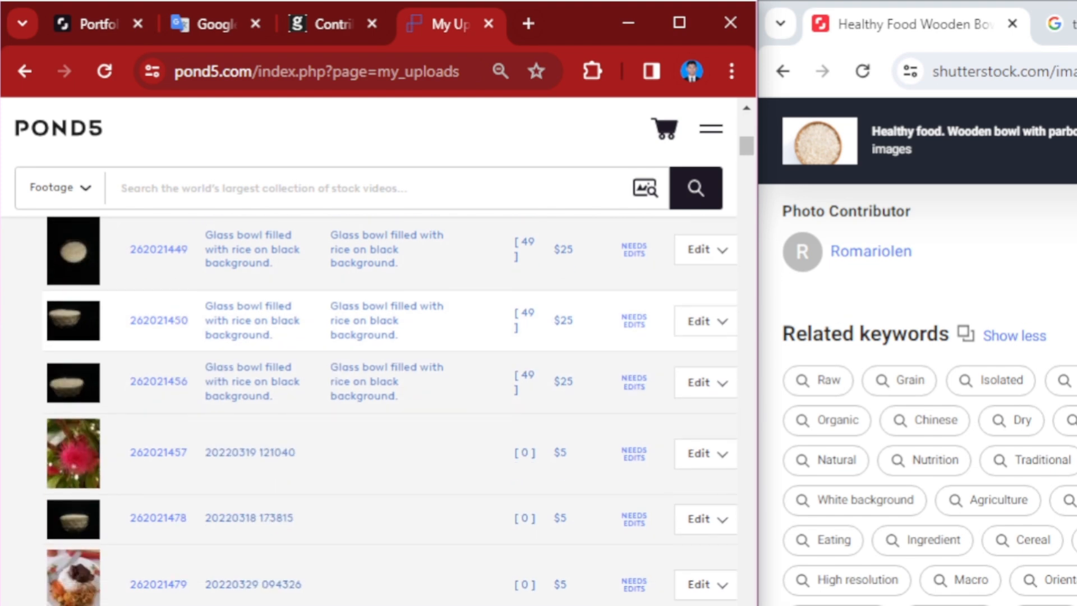
scroll(390, 410, up, 1)
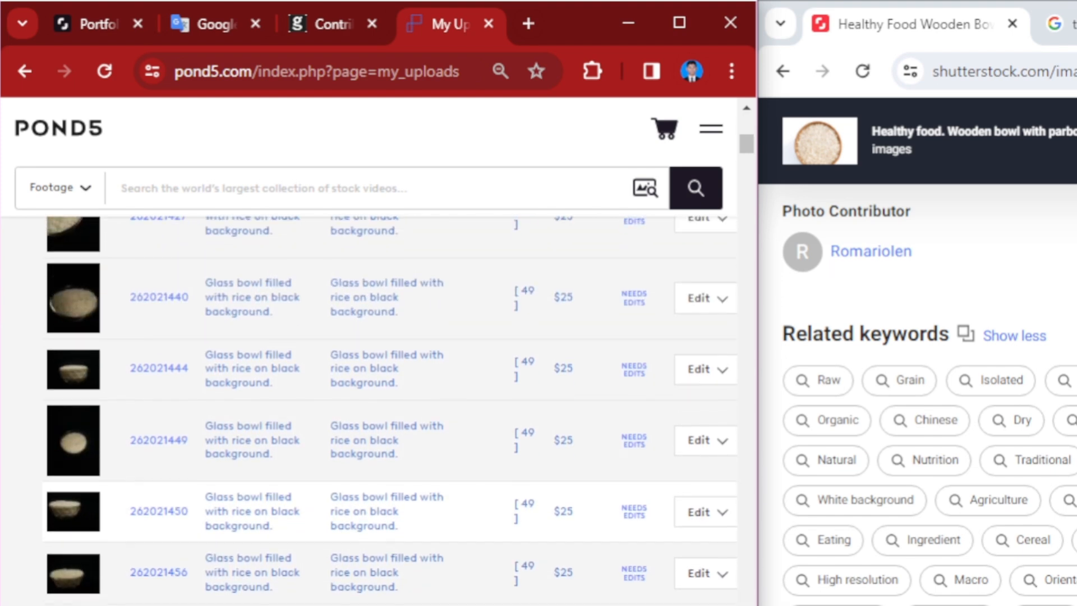
scroll(390, 410, right, 3)
scroll(390, 409, left, 3)
- Execute the Submit action on the selected rice photos at the end of the uploads list and keep waiting for the unresponsive page
drag(747, 140, 770, 605)
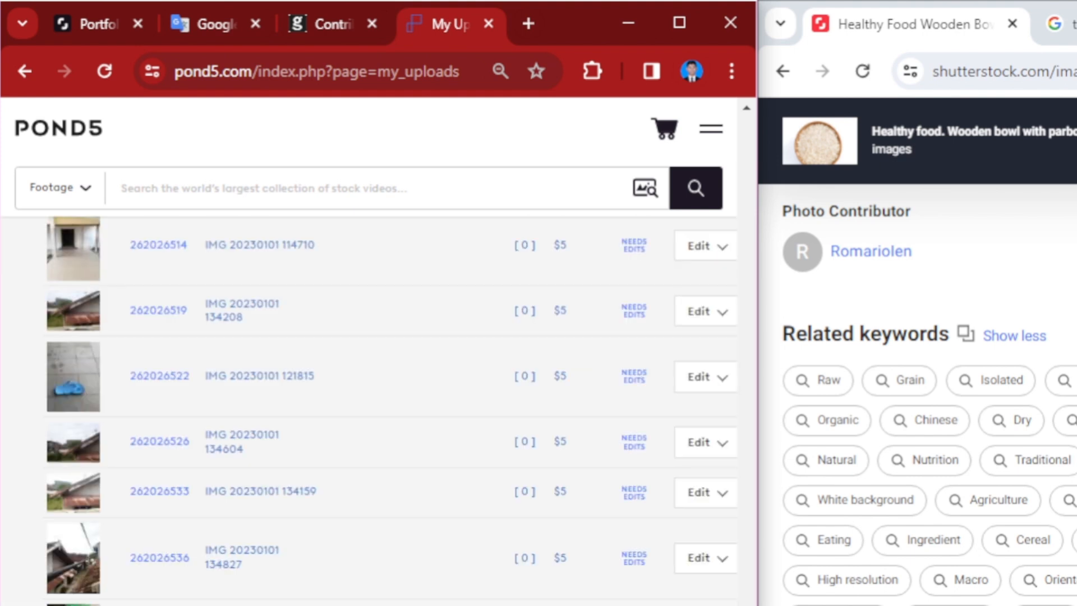
scroll(371, 409, down, 6)
scroll(370, 409, down, 6)
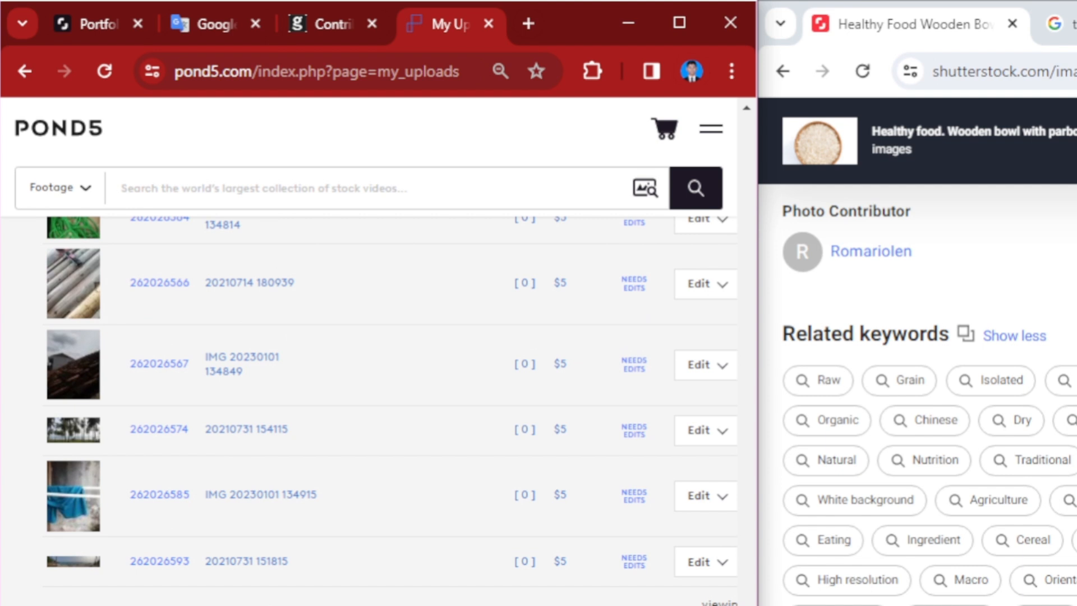
key(F5)
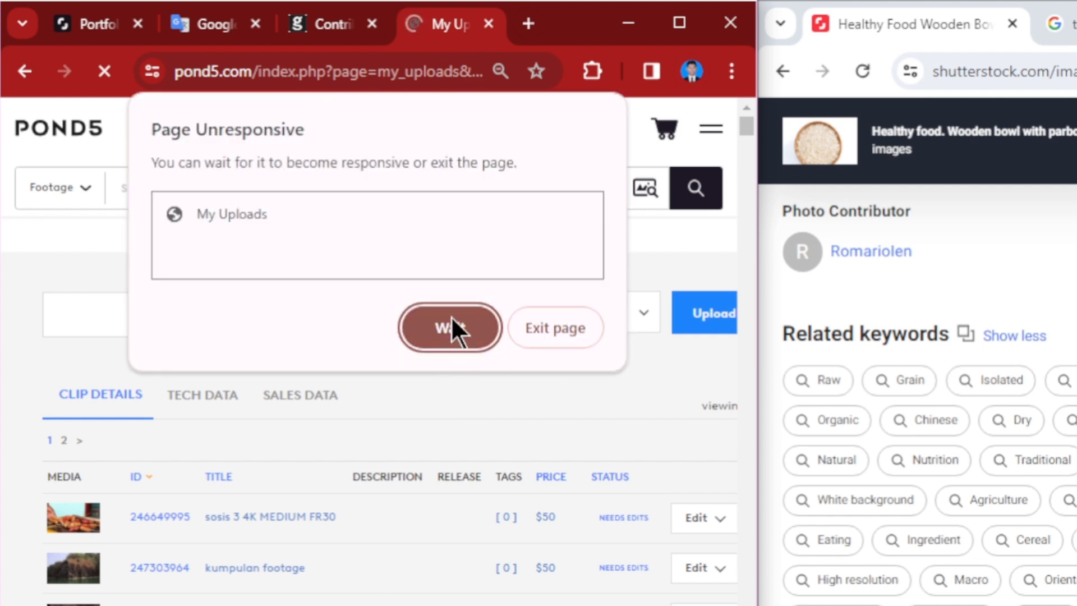
click(451, 327)
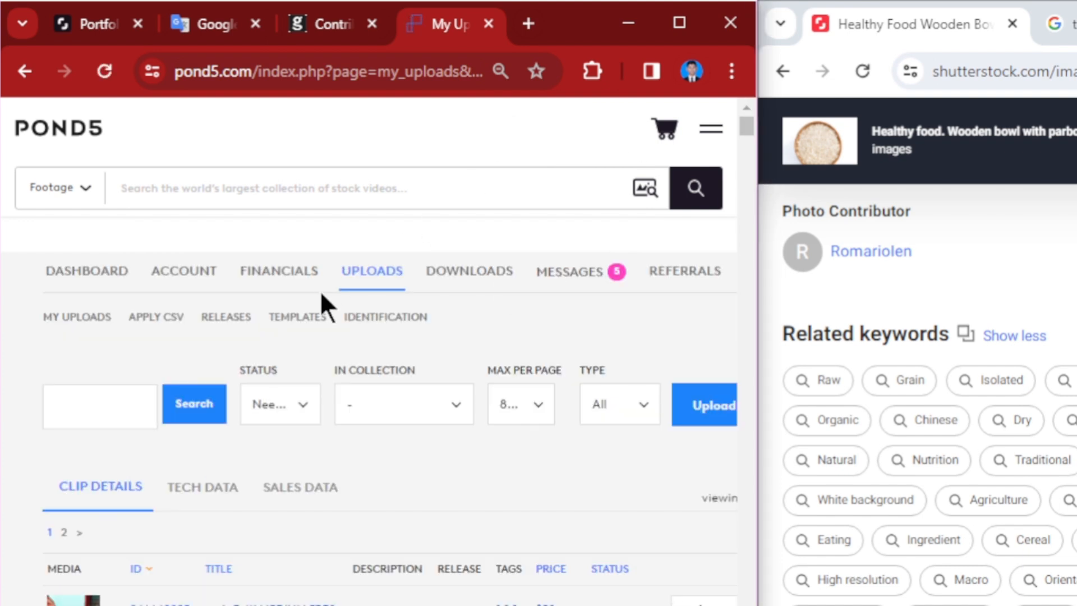
- View the uploads with the status Processing and those with the status Needs Edits
click(304, 402)
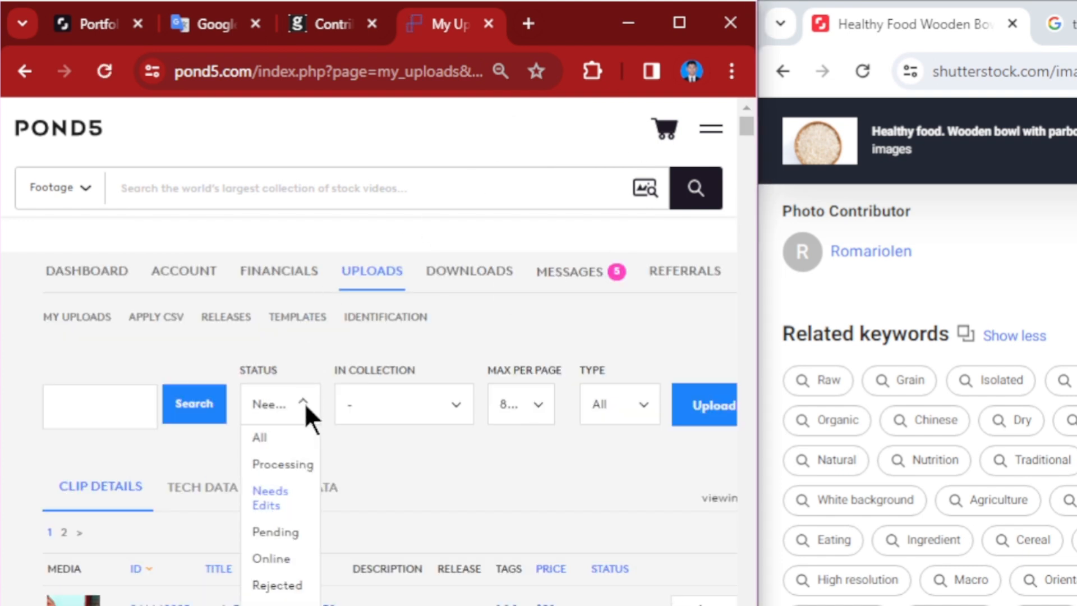
click(295, 464)
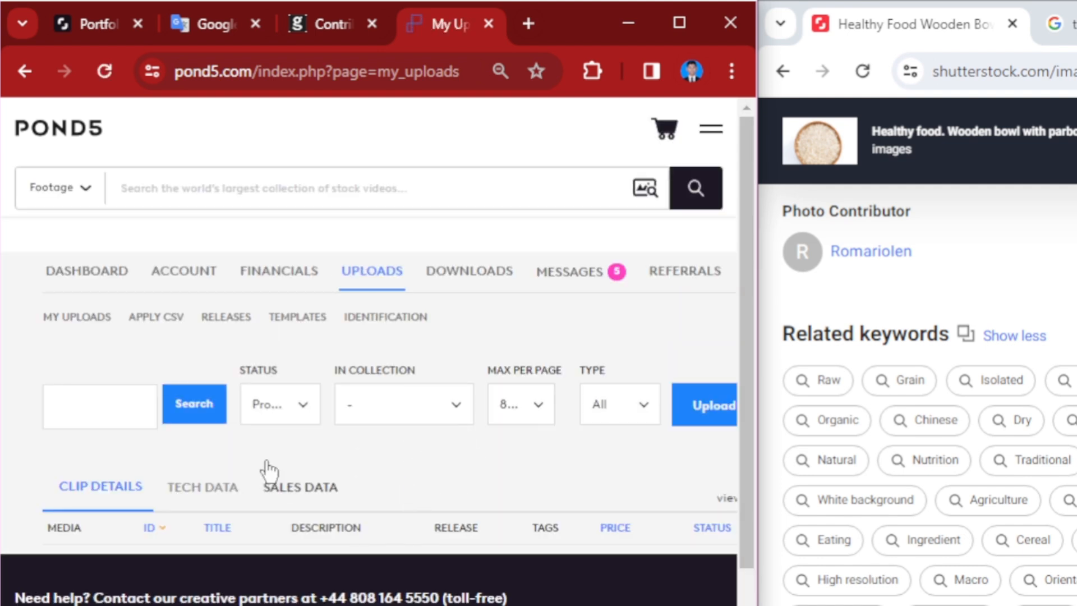
click(294, 415)
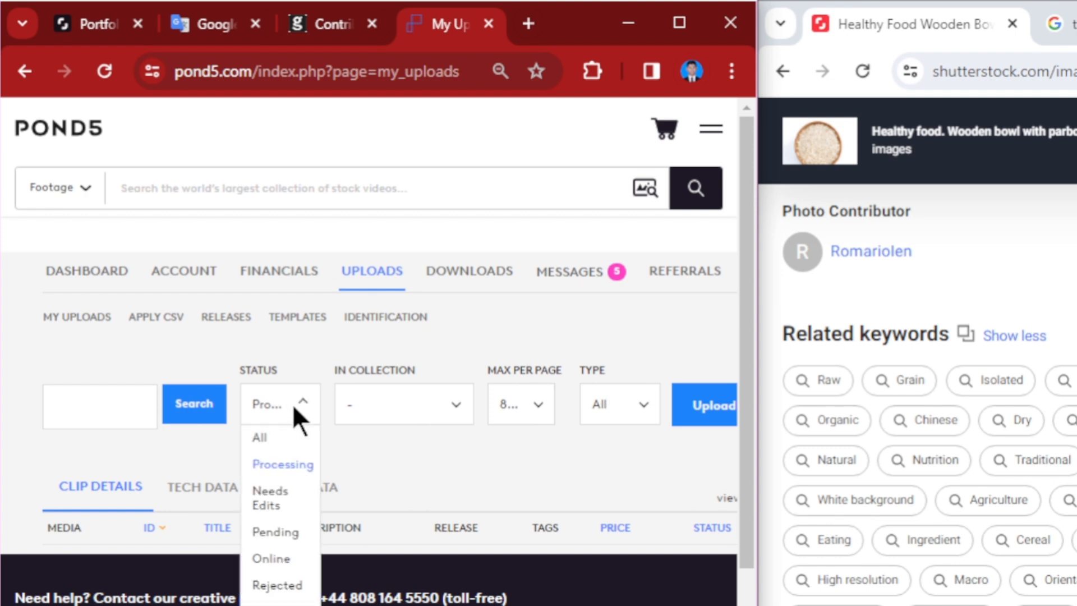
click(294, 501)
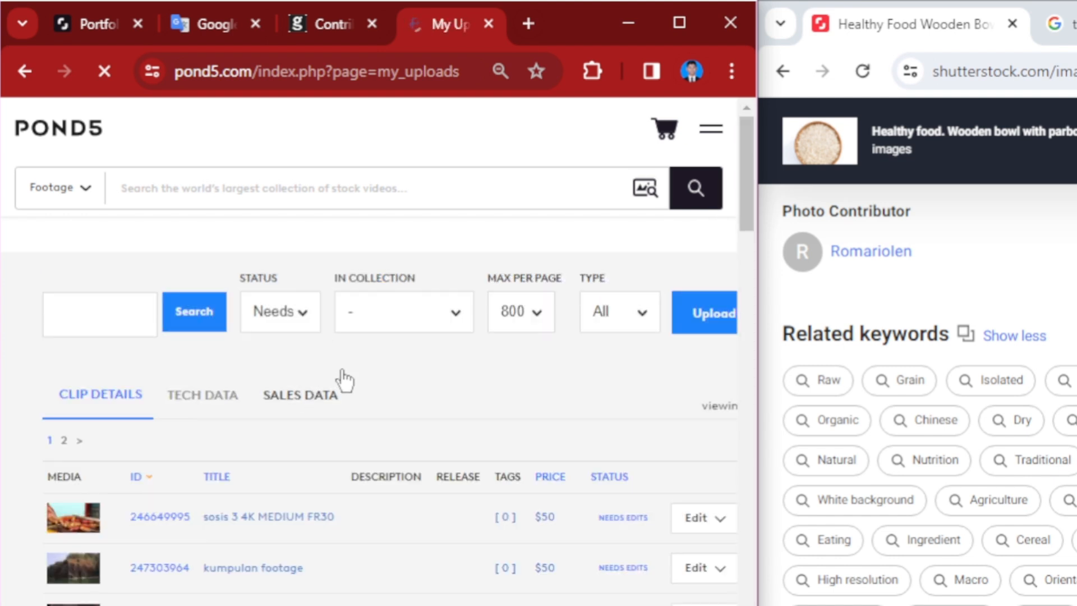
scroll(344, 382, down, 10)
scroll(315, 331, up, 10)
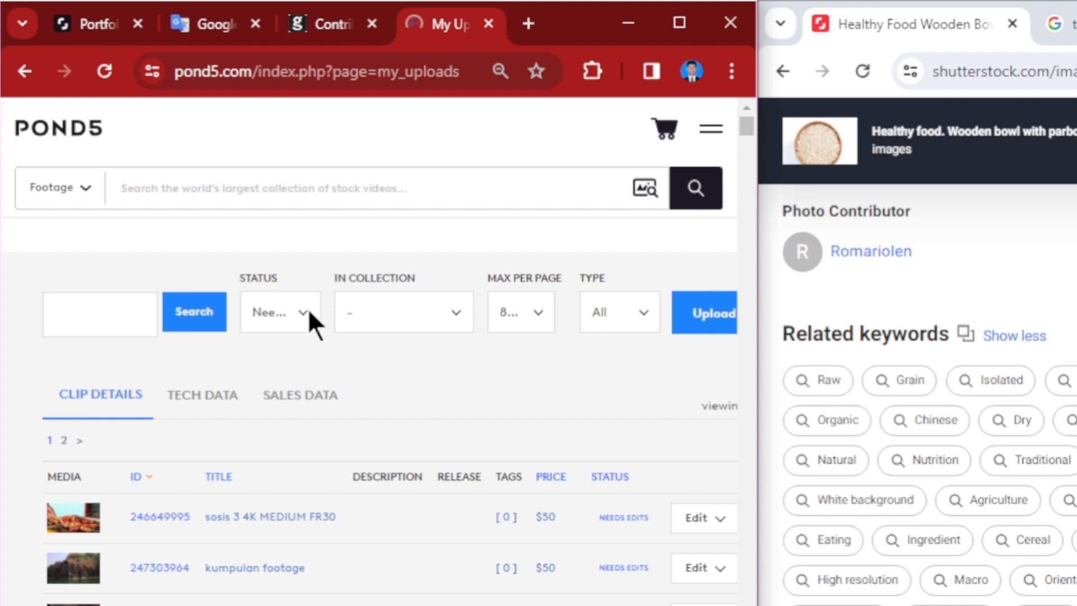
- Filter the uploads by the status Pending and look through the submitted rice photos
click(426, 345)
click(297, 314)
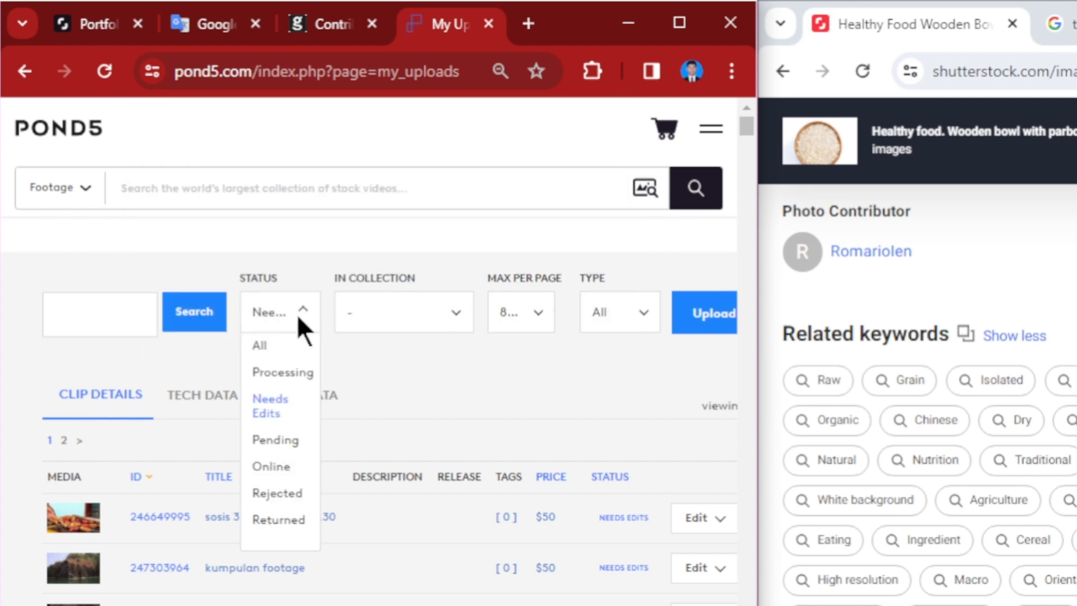
click(295, 447)
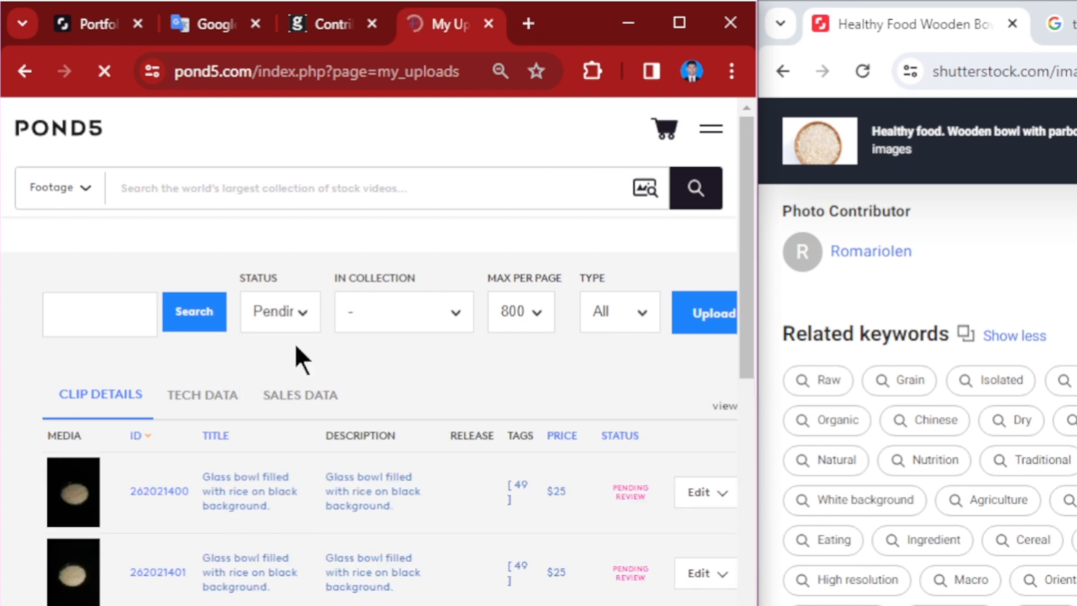
scroll(308, 464, down, 10)
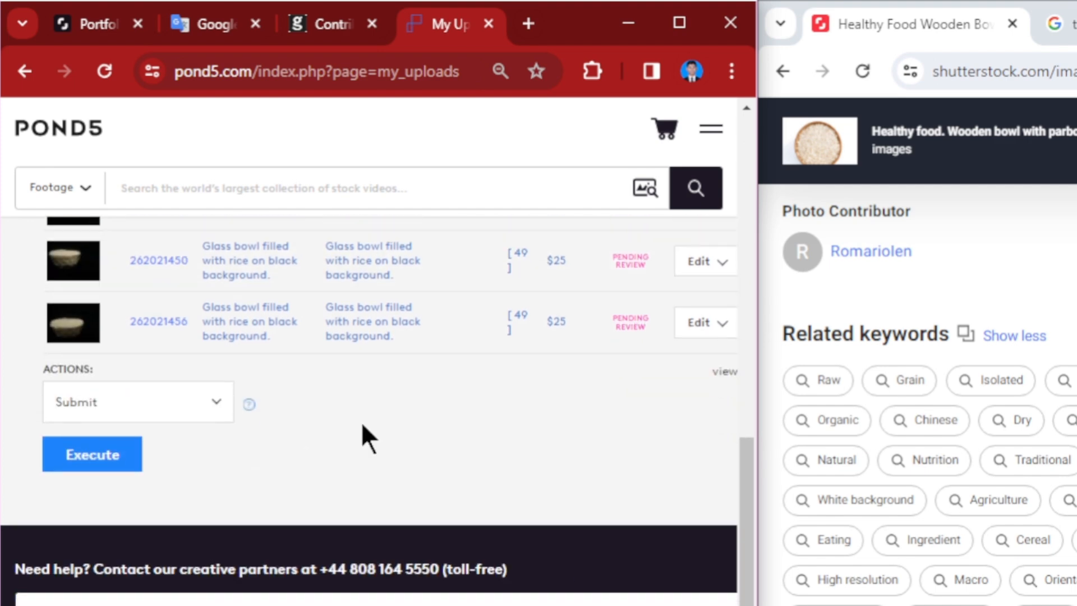
scroll(639, 310, up, 10)
scroll(310, 420, down, 15)
scroll(311, 422, up, 15)
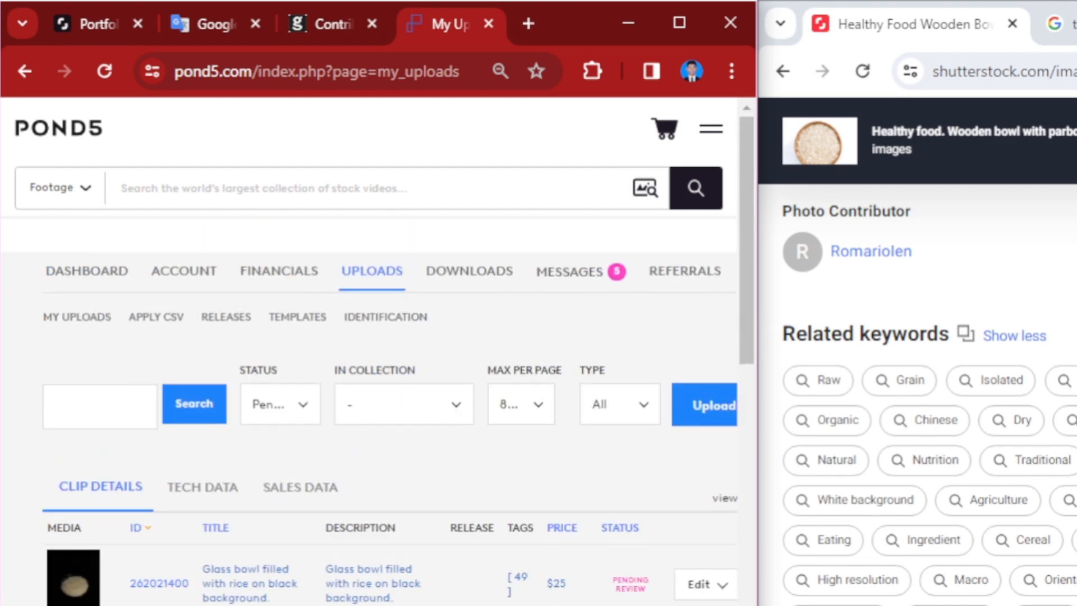